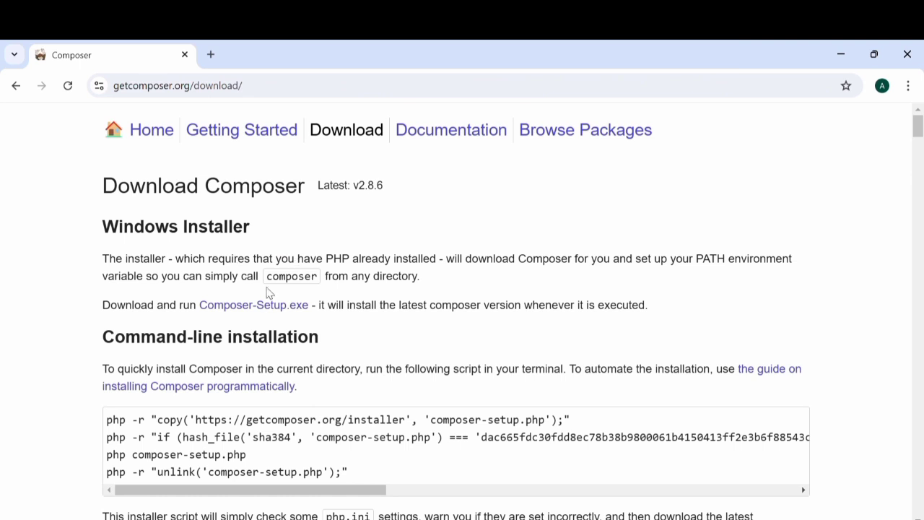
Return to the Google results and search for mysql.
left_click(16, 85)
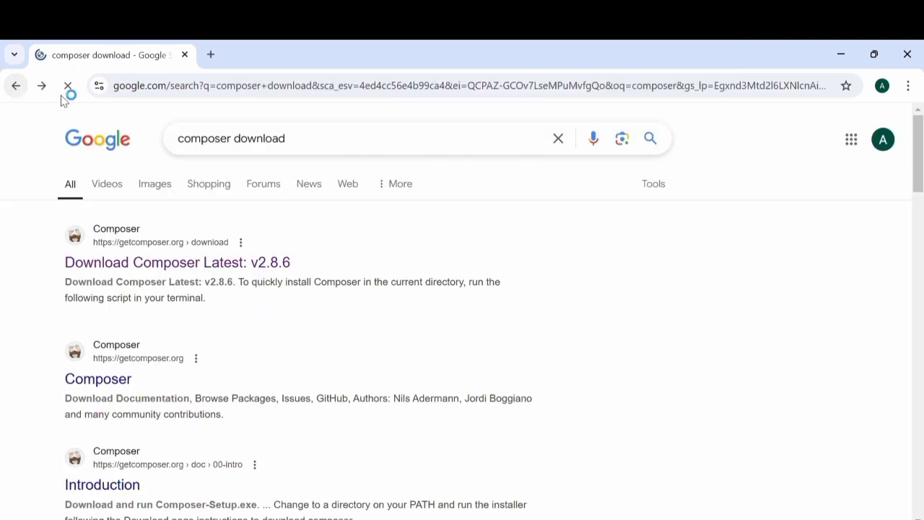
left_click(564, 144)
type("mysql")
key("Return")
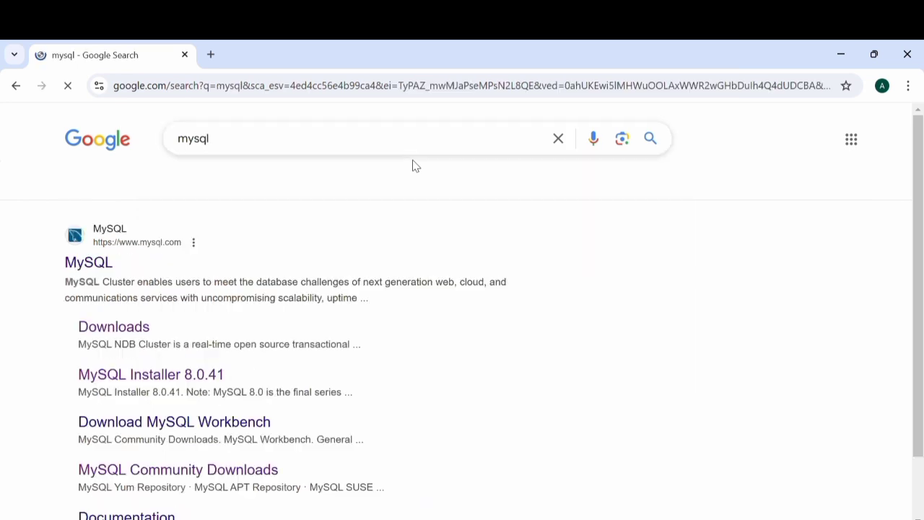
Open the MySQL Installer 8.0.41 result and go to the download page of the 2.1M Windows MSI web installer.
left_click(142, 371)
scroll(140, 384, "down", 1)
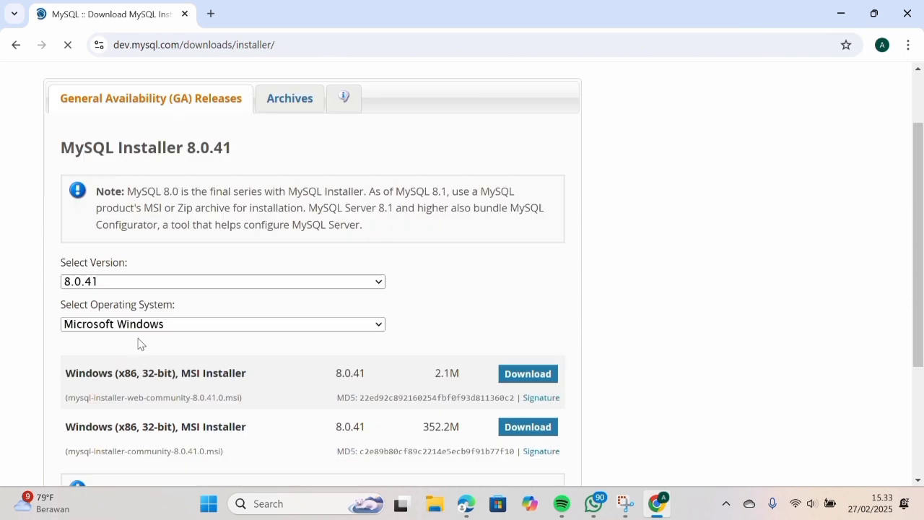
scroll(139, 344, "down", 2)
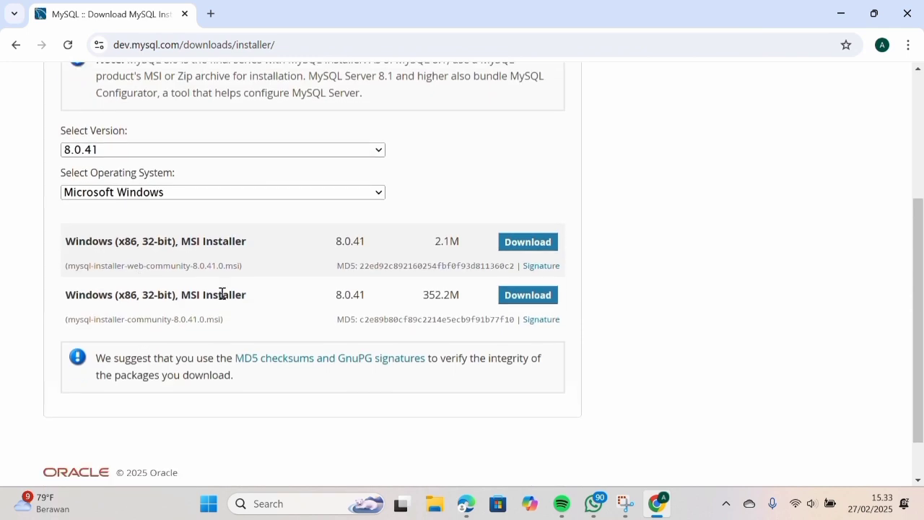
left_click(527, 244)
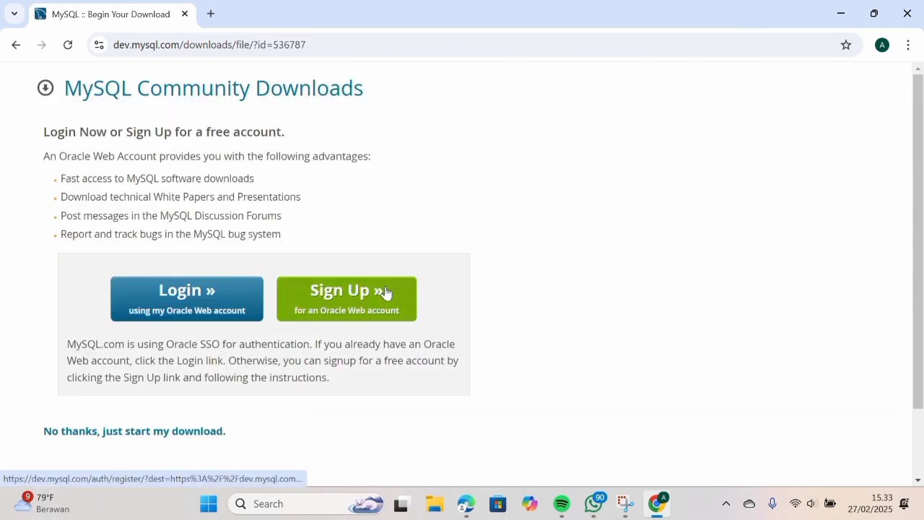
scroll(375, 297, "down", 1)
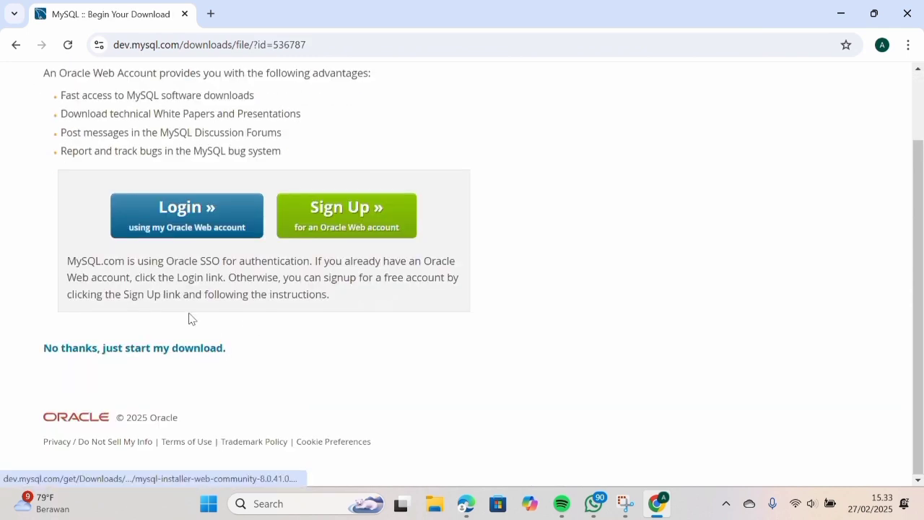
Return to the Google results, search for git download and open Git's Windows download page.
left_click(13, 44)
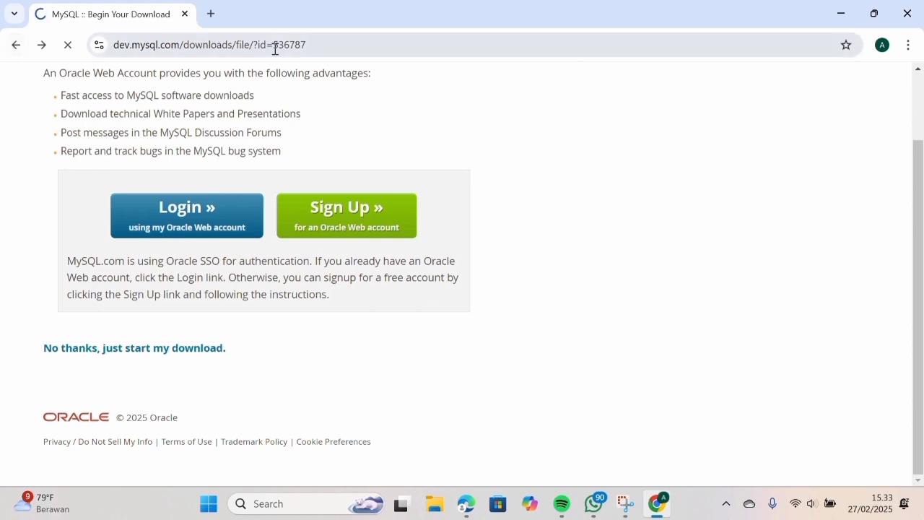
left_click(21, 44)
left_click(550, 97)
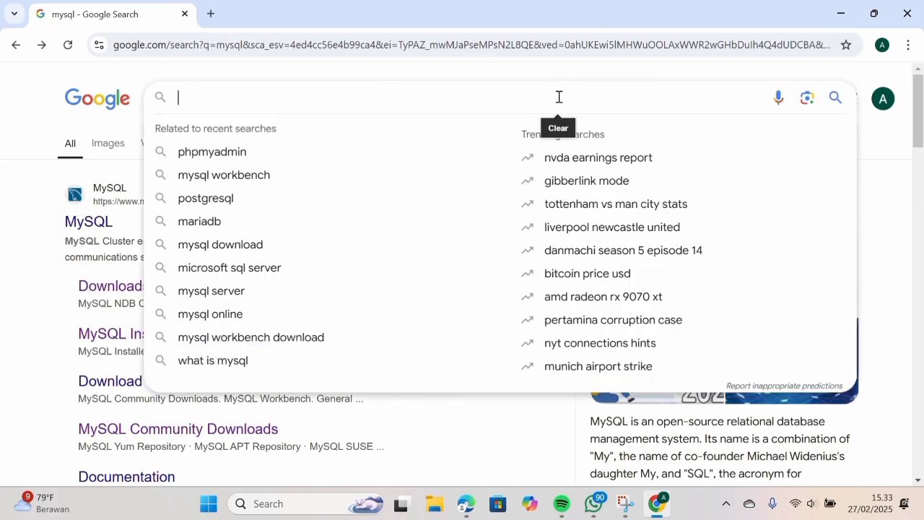
type("git")
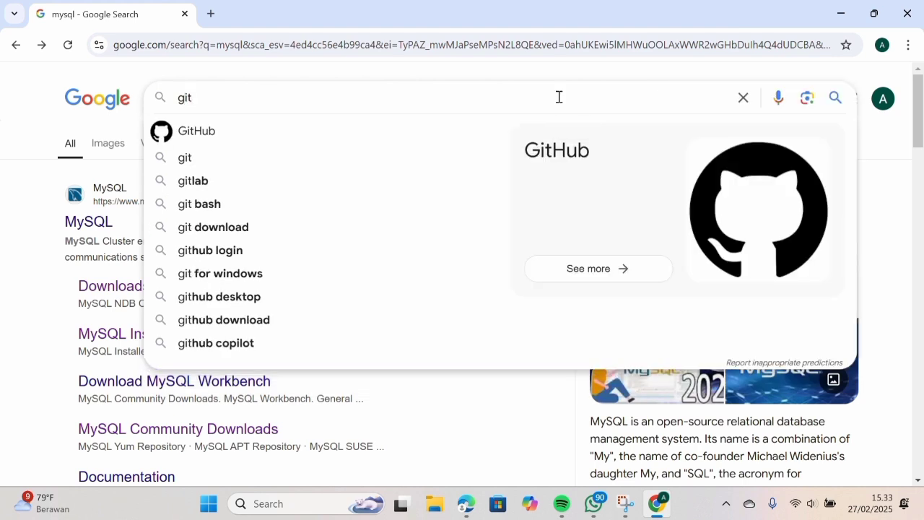
left_click(352, 228)
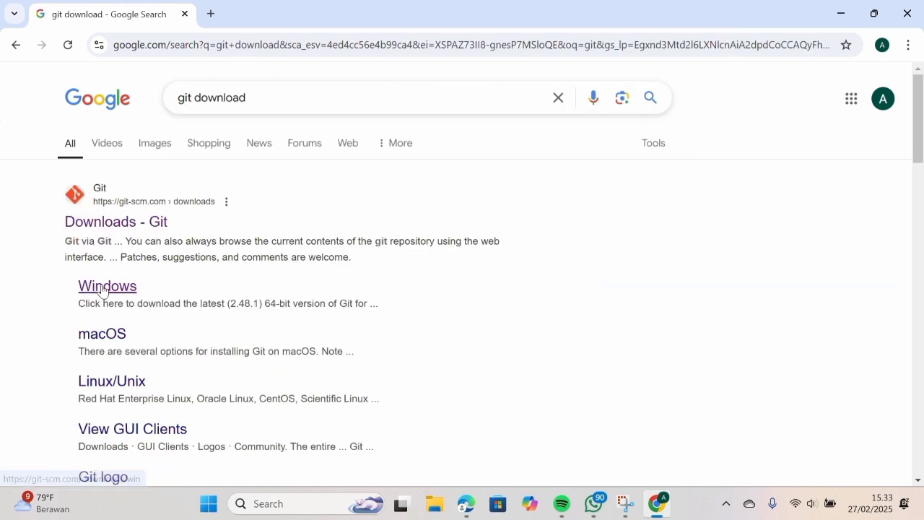
left_click(104, 286)
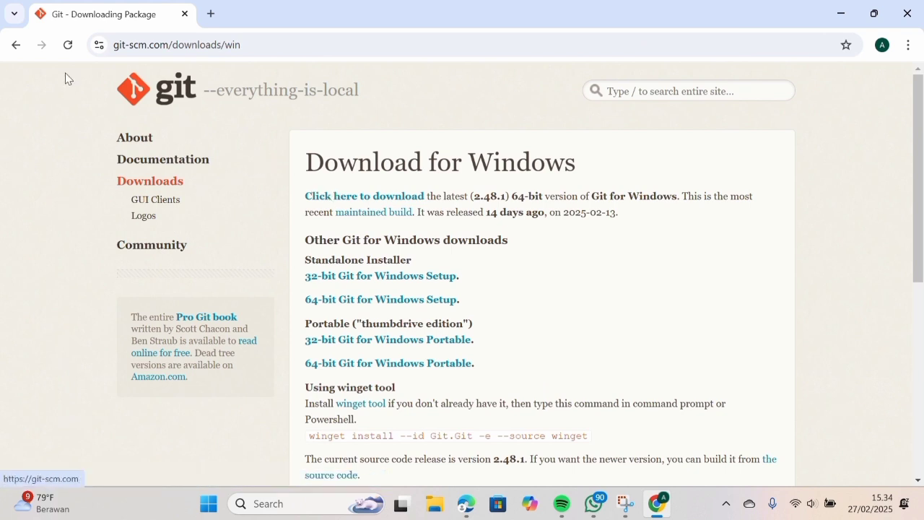
Return to the Google results and search for VuFind.
left_click(16, 44)
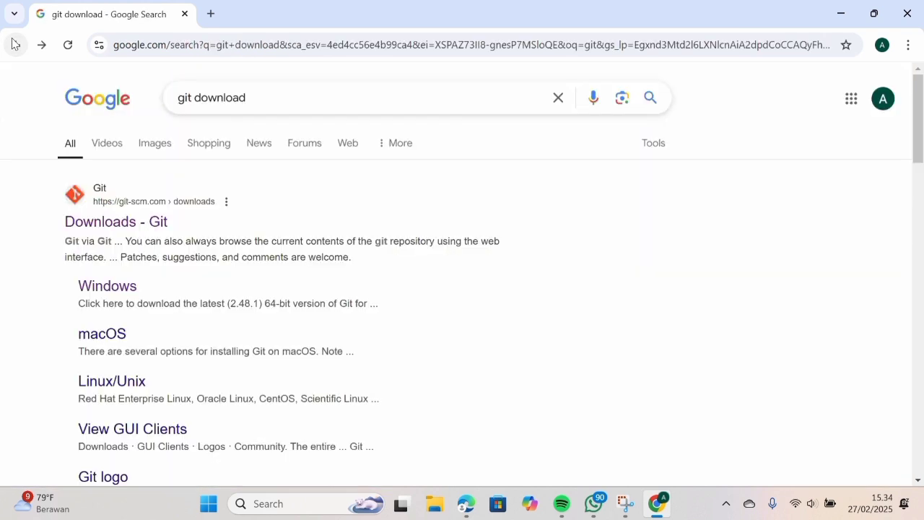
left_click(559, 101)
key("Caps_Lock")
type("V")
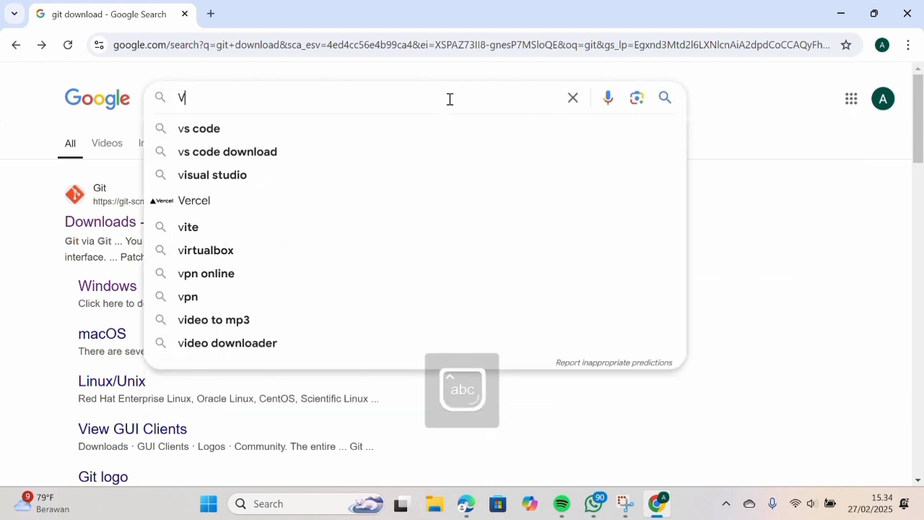
type("u")
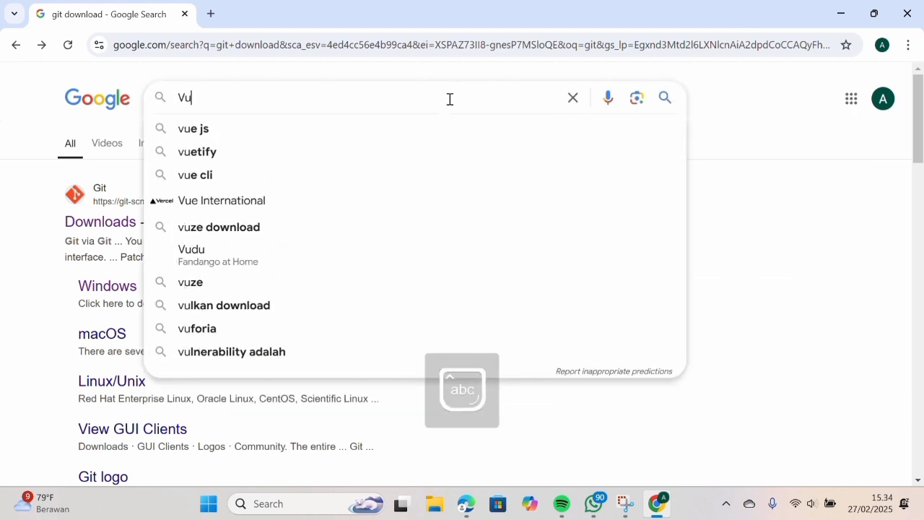
type("Find")
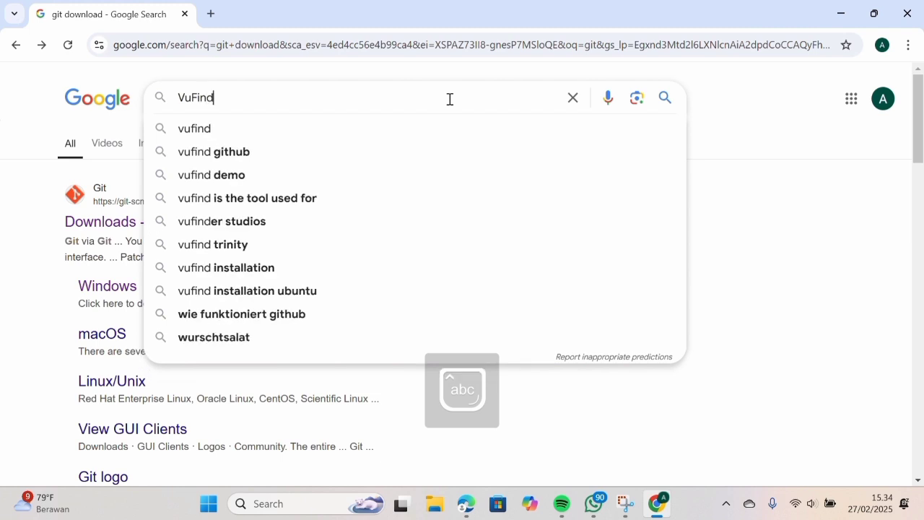
key("Return")
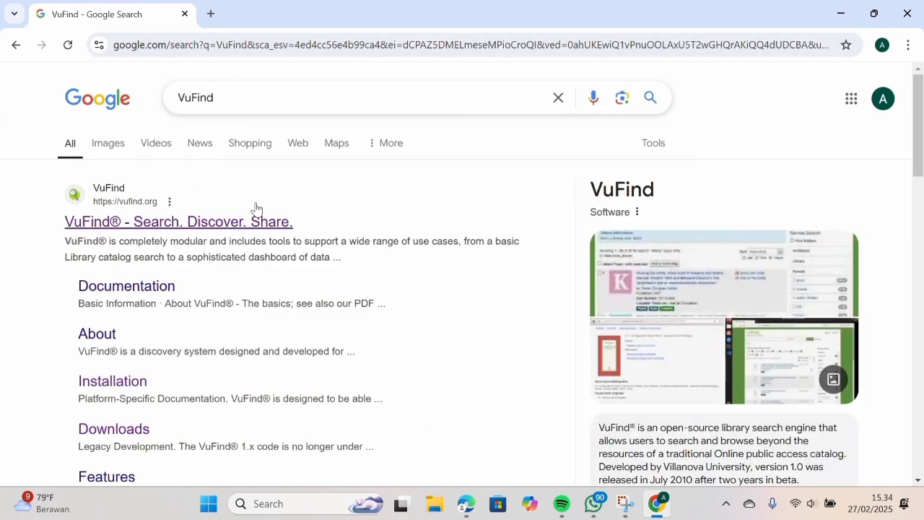
Open the VuFind website, view its Downloads page and return to the search results.
left_click(254, 221)
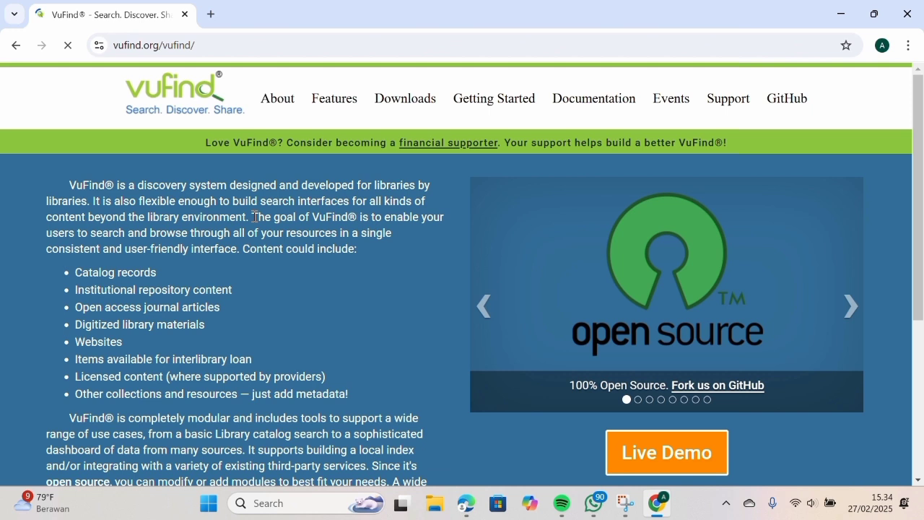
left_click(390, 89)
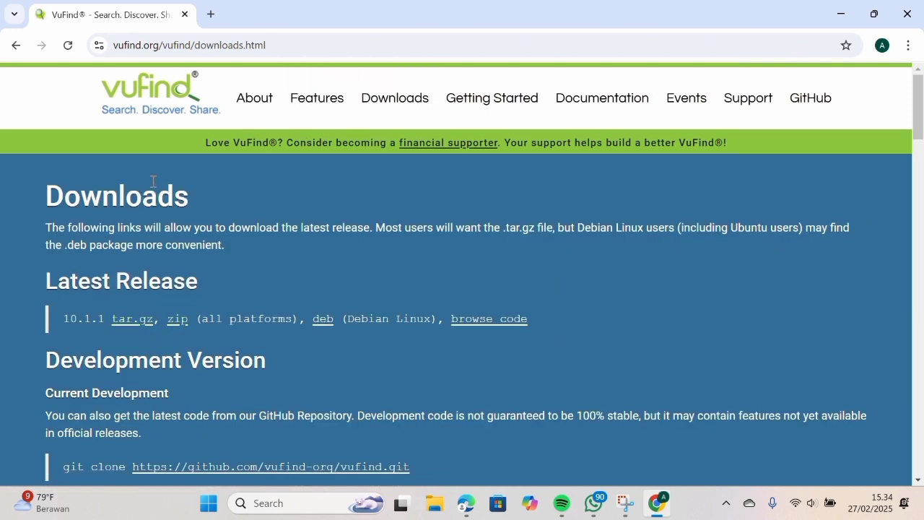
left_click(15, 49)
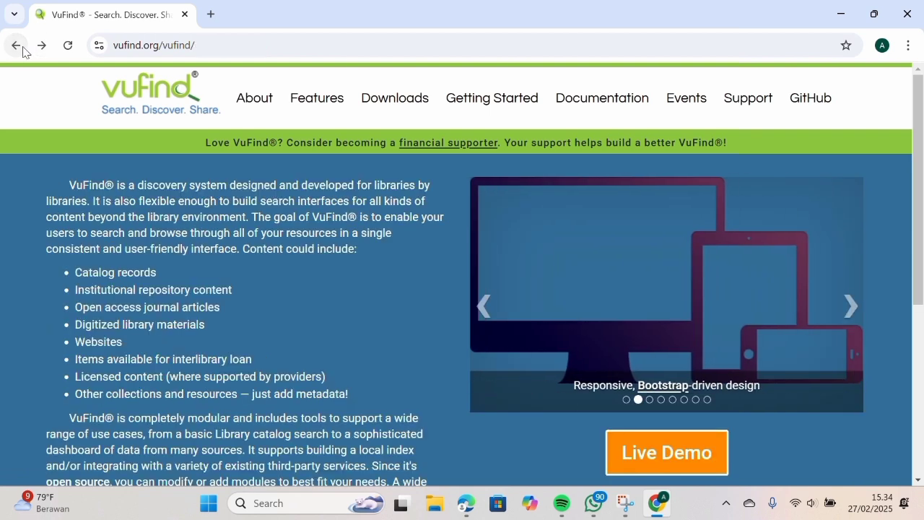
left_click(14, 49)
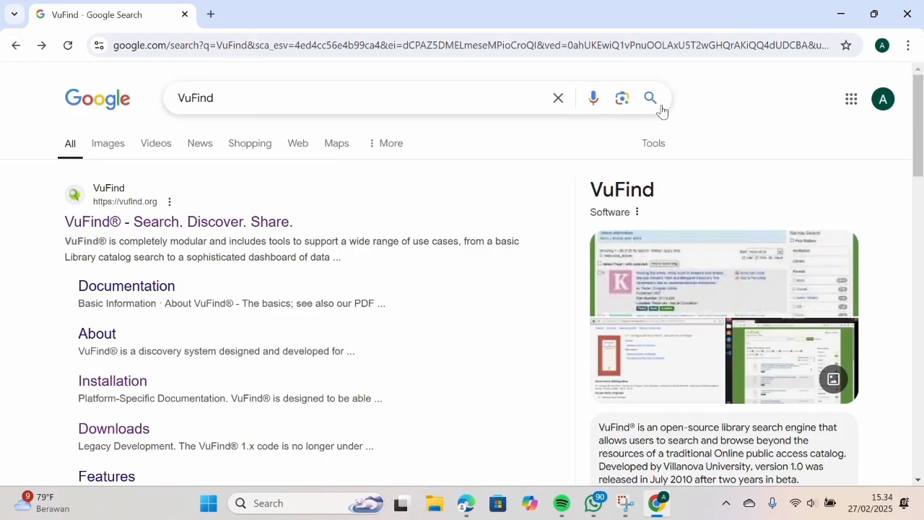
Open the browser's download history and show the completed php-8.4.4-nts-Win32-vs17-x64 (1).zip in its folder.
left_click(908, 44)
left_click(758, 223)
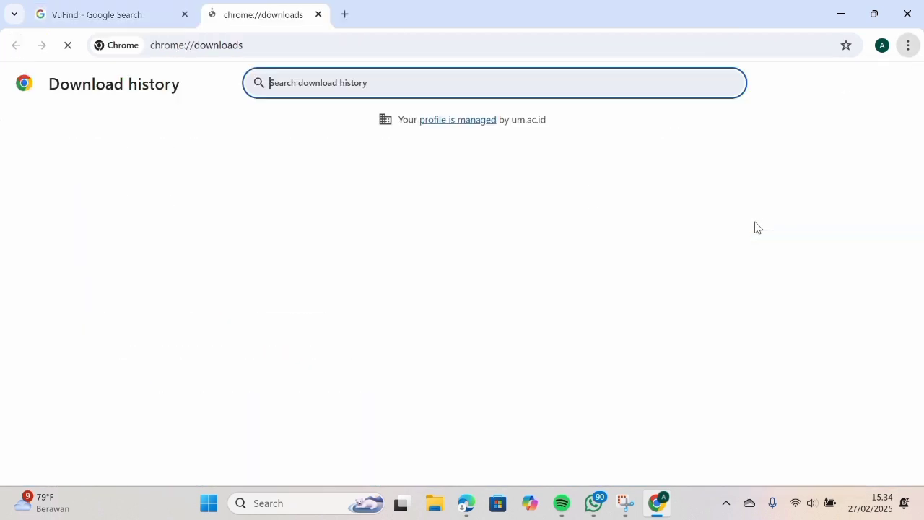
scroll(457, 321, "down", 1)
scroll(457, 322, "down", 1)
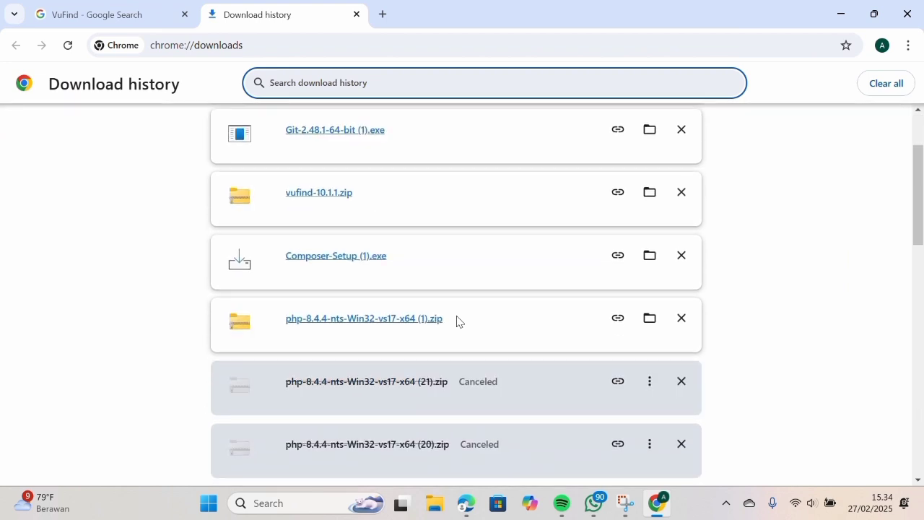
scroll(457, 321, "up", 1)
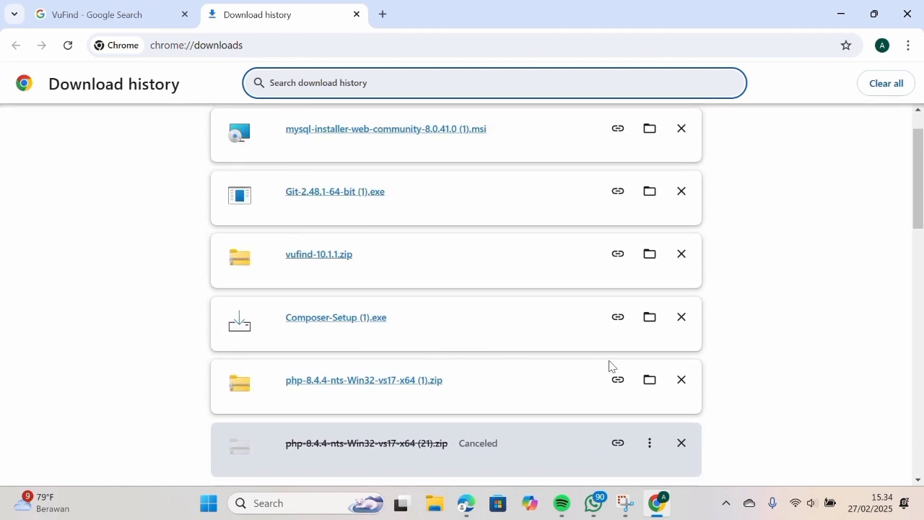
left_click(650, 380)
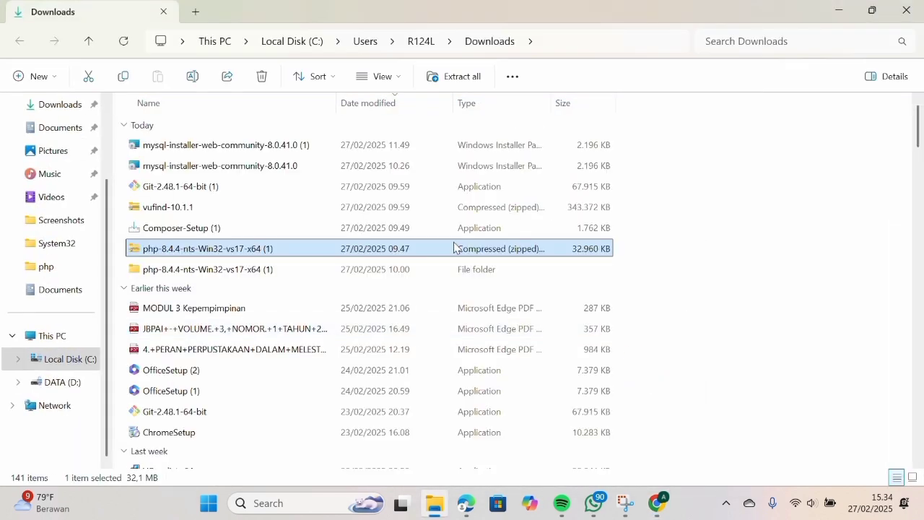
Start extracting the php-8.4.4-nts-Win32-vs17-x64 (1) archive and replace the destination folder with C:\php.
right_click(457, 253)
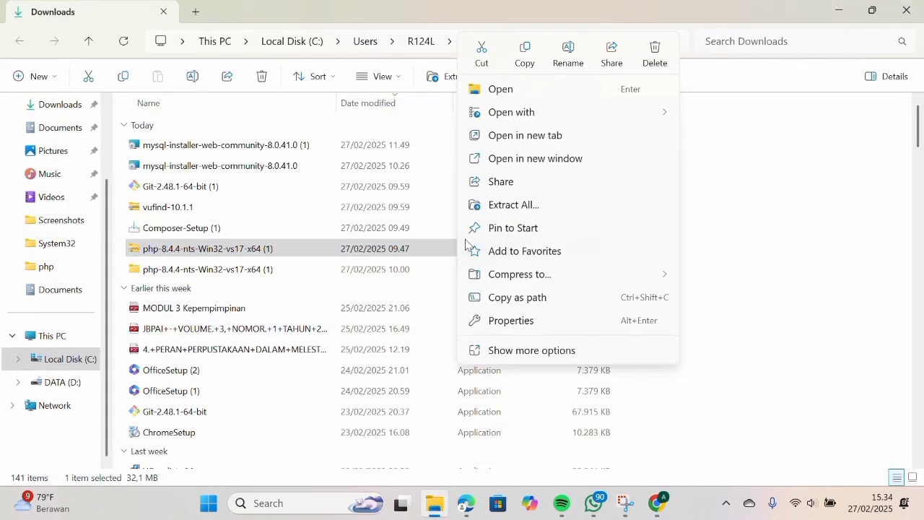
left_click(514, 205)
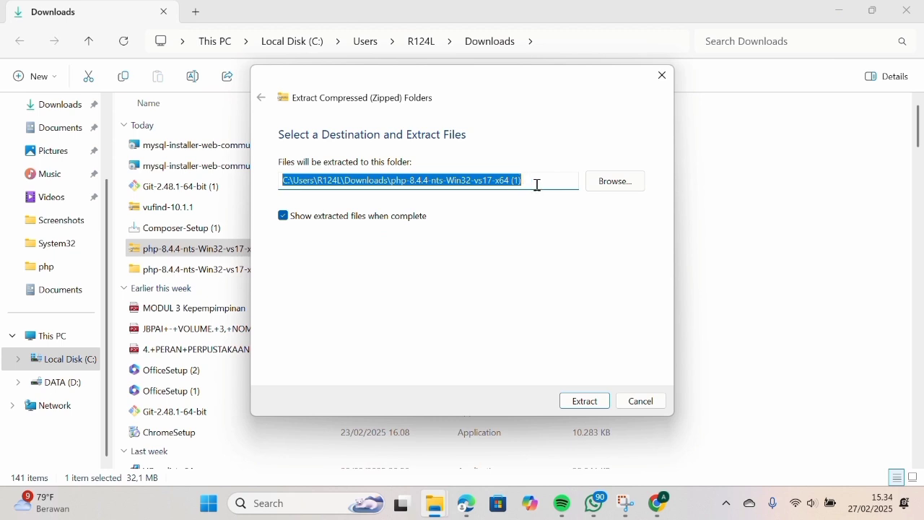
left_click(538, 185)
key("BackSpace")
key("BackSpace")
key("BackSpace")
key("BackSpace")
key("BackSpace")
key("BackSpace")
key("BackSpace")
key("BackSpace")
key("BackSpace")
key("BackSpace")
key("BackSpace")
key("BackSpace")
key("BackSpace")
key("BackSpace")
key("BackSpace")
key("BackSpace")
key("BackSpace")
key("BackSpace")
key("BackSpace")
key("BackSpace")
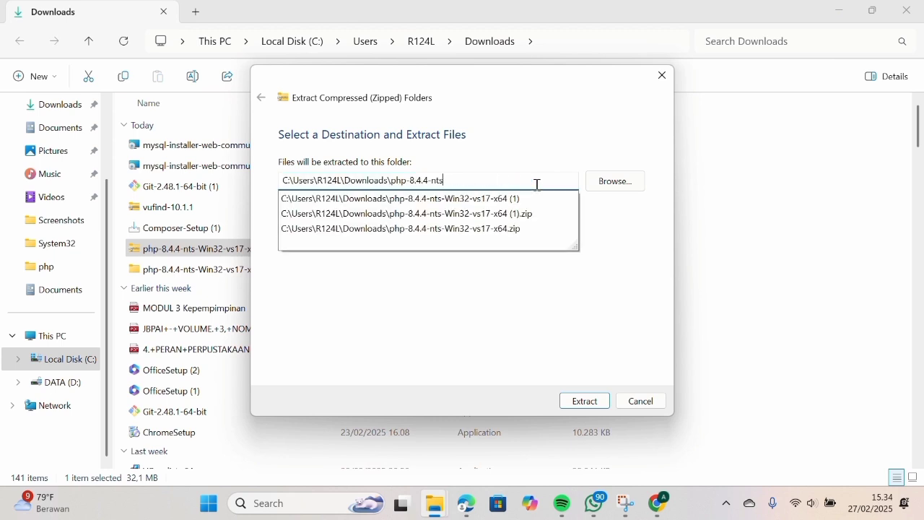
key("BackSpace")
key("BackSpace")
key("BackSpace")
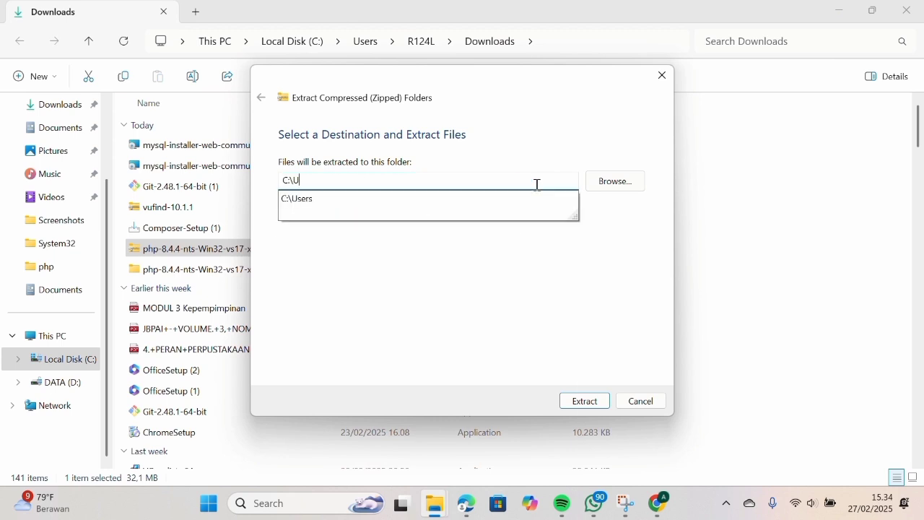
key("BackSpace")
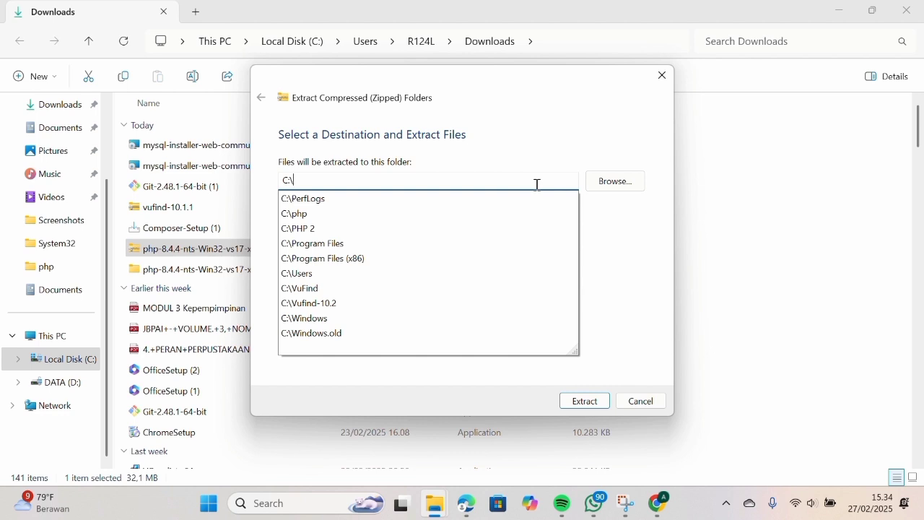
type("php")
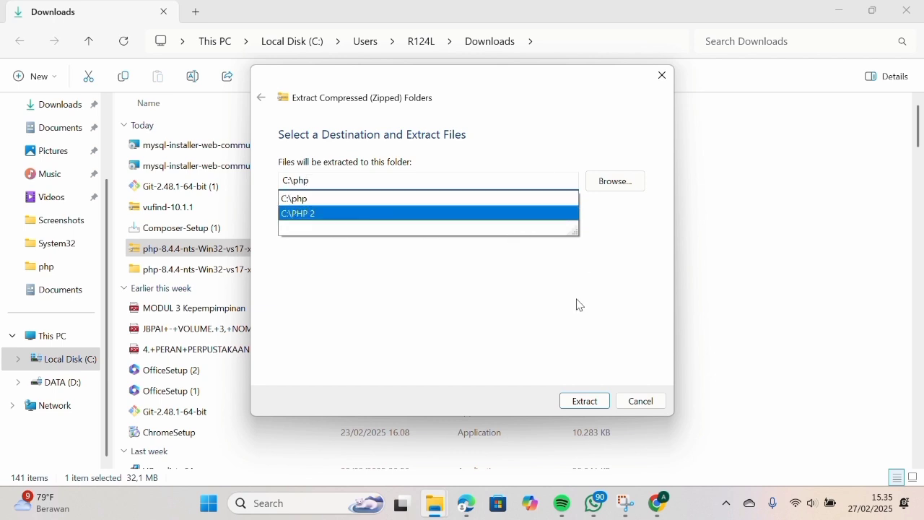
Correct the destination to C:\php 3 and extract the PHP archive there.
type(".")
left_click(585, 400)
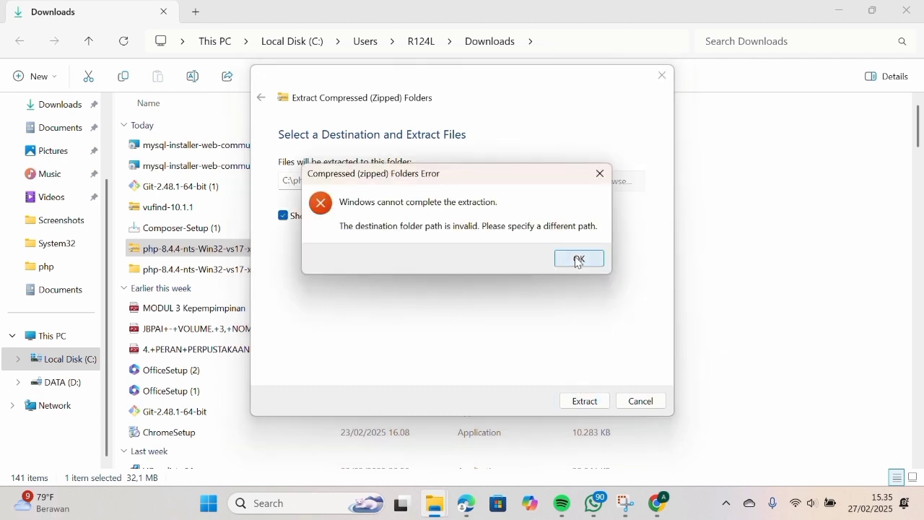
left_click(579, 260)
key("BackSpace")
type("3")
key("Return")
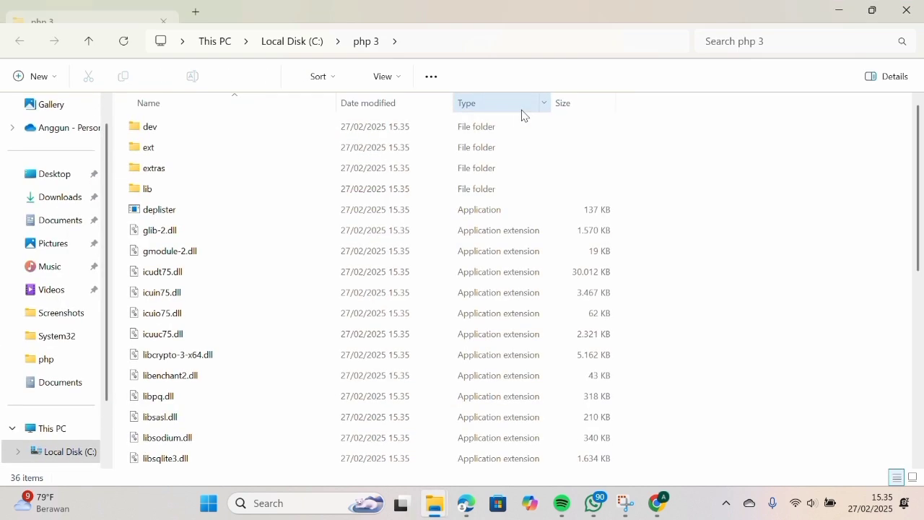
Look through the extracted php 3 folder, and check the PHP version with php -v in a Command Prompt run as administrator.
scroll(470, 270, "down", 6)
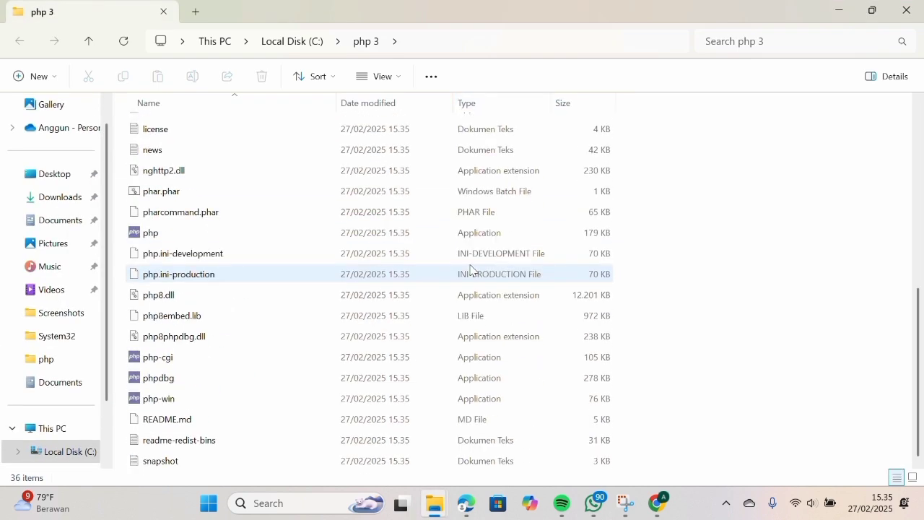
scroll(470, 270, "up", 6)
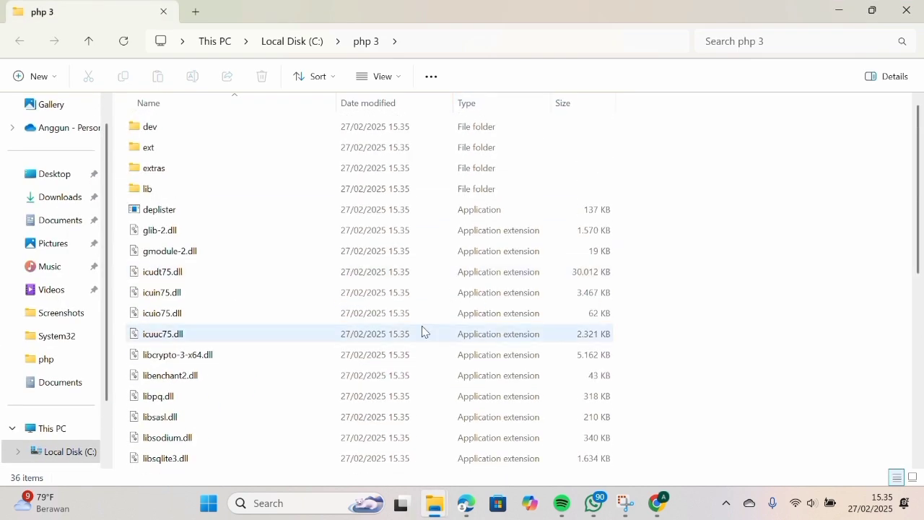
left_click(300, 509)
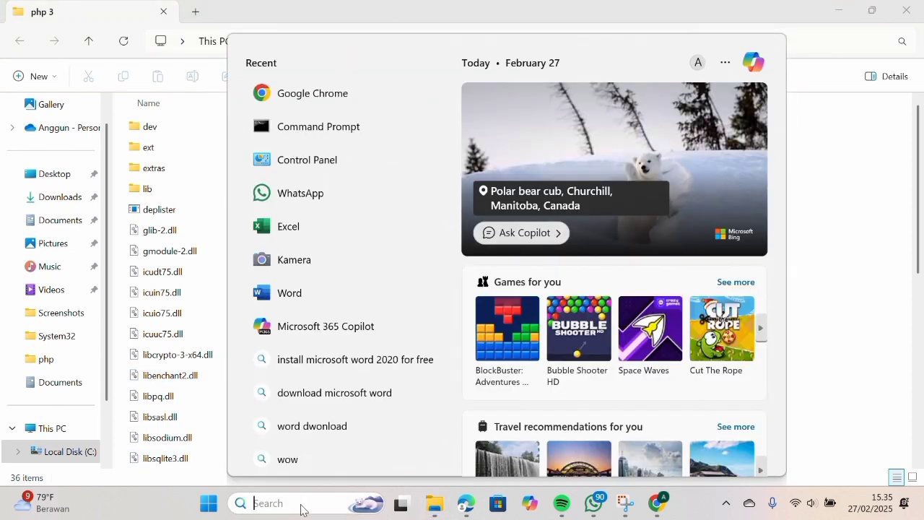
right_click(390, 119)
left_click(437, 132)
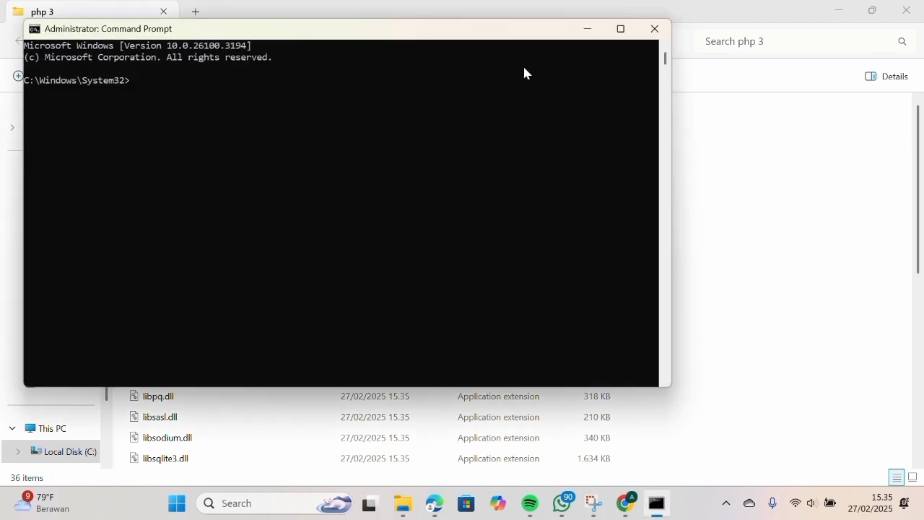
left_click(618, 28)
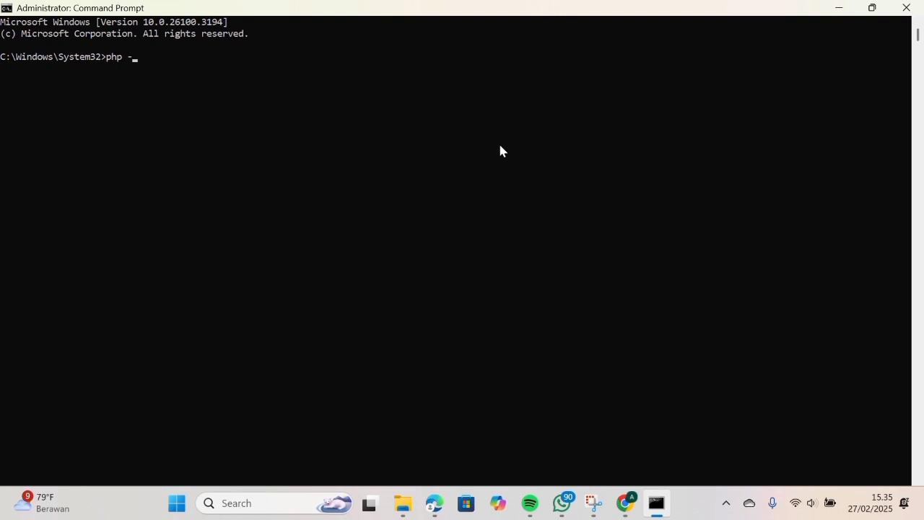
type("php -v")
key("Return")
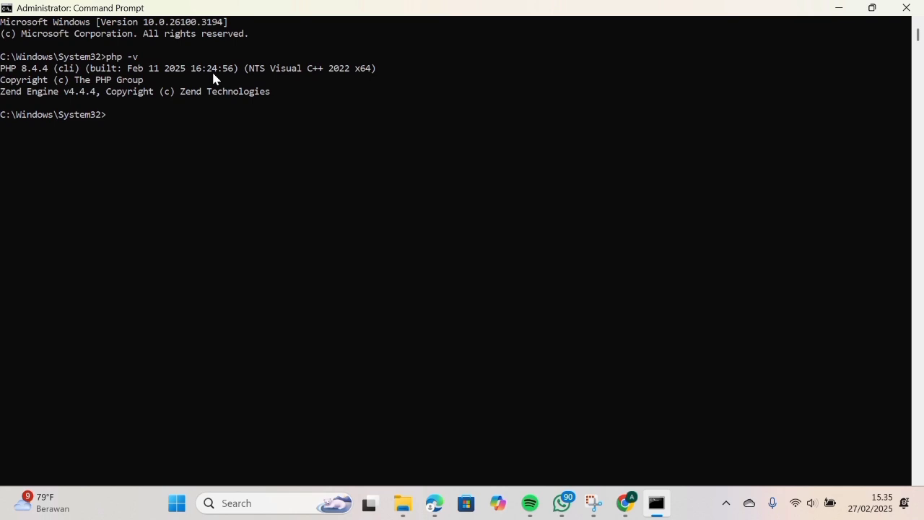
left_click(394, 21)
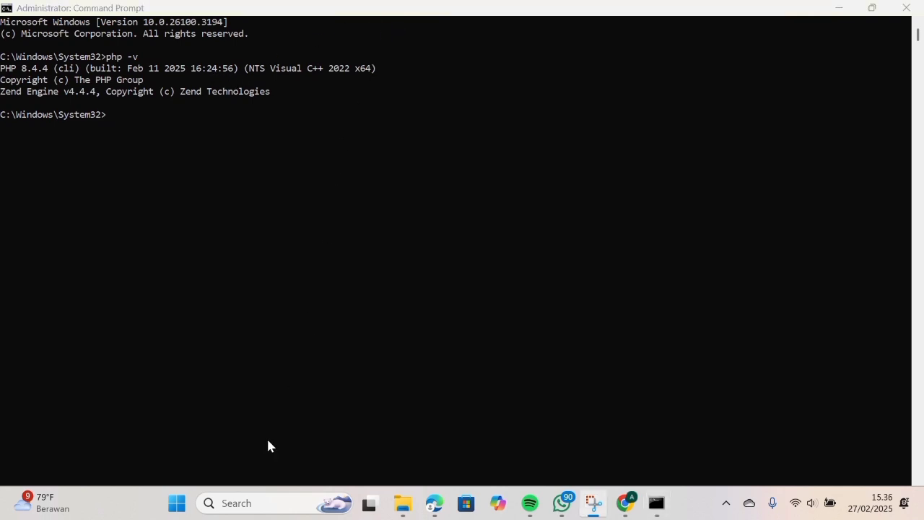
Open System Properties with sysdm.cpl and bring up the environment variables.
key("super+r")
left_click(115, 455)
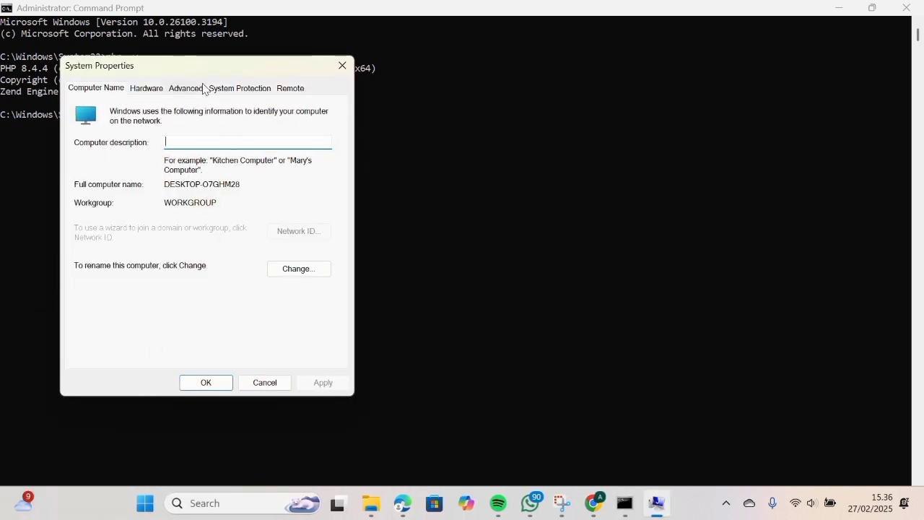
left_click(189, 88)
left_click(294, 340)
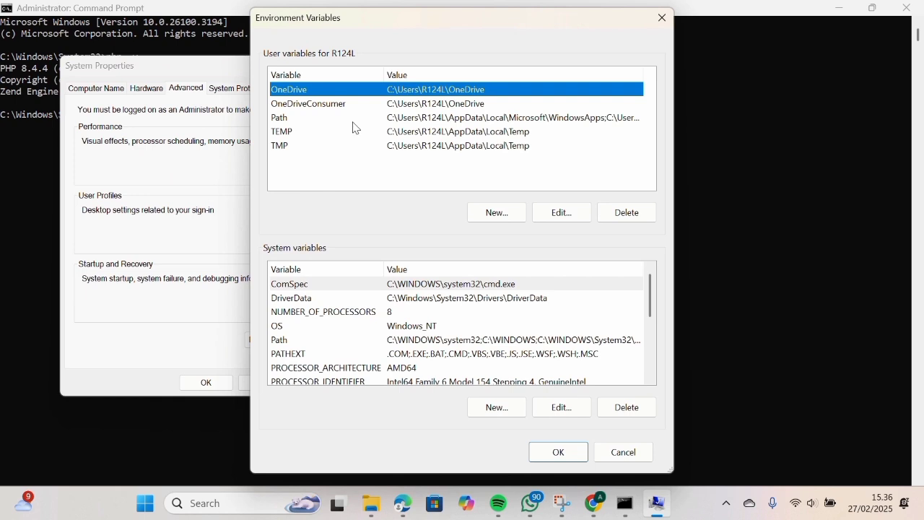
Add the folder C:\PHP 2 to the system Path variable and save the environment variable changes.
left_click(285, 340)
left_click(588, 410)
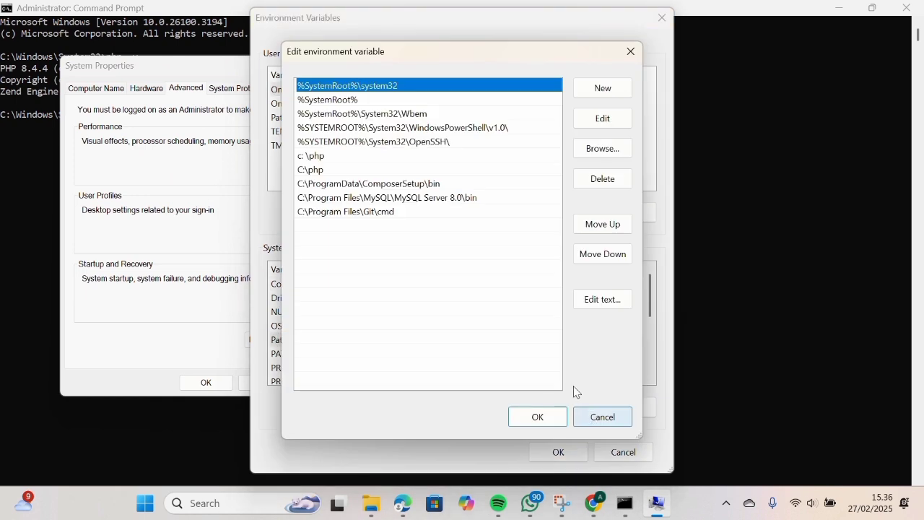
left_click(615, 86)
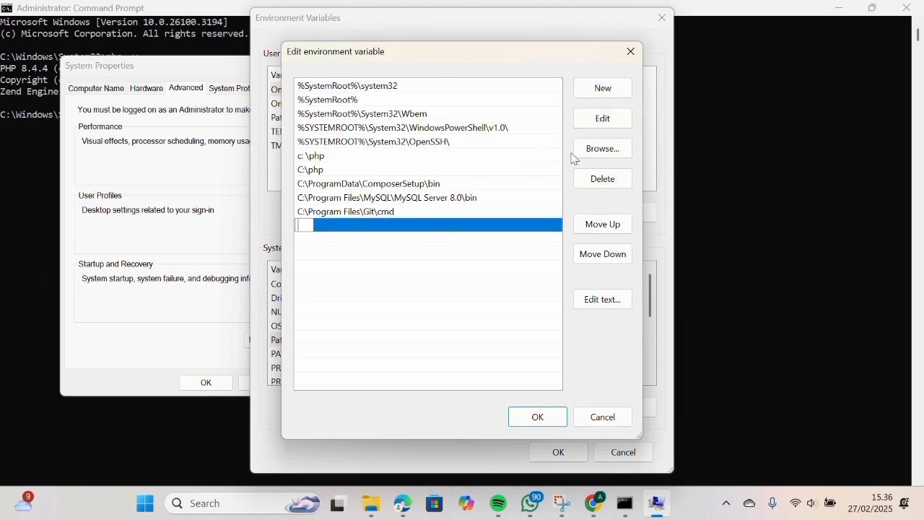
left_click(615, 148)
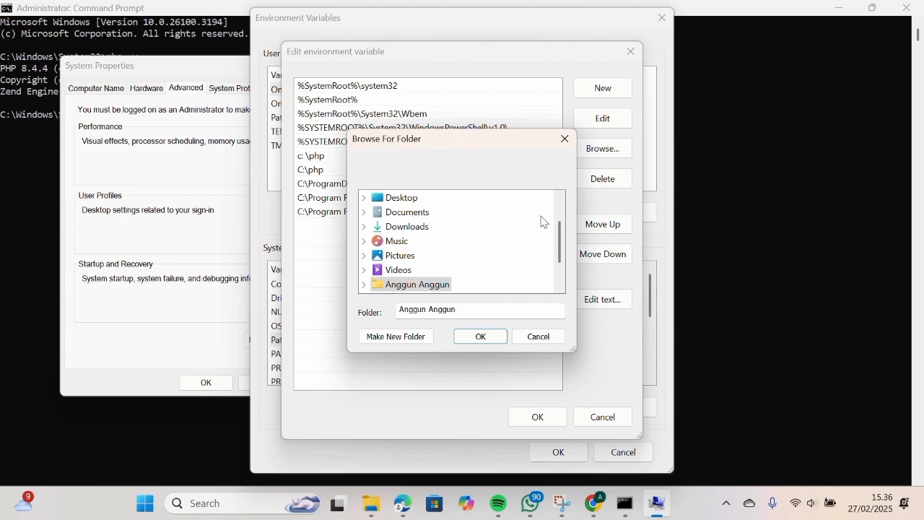
scroll(546, 266, "down", 1)
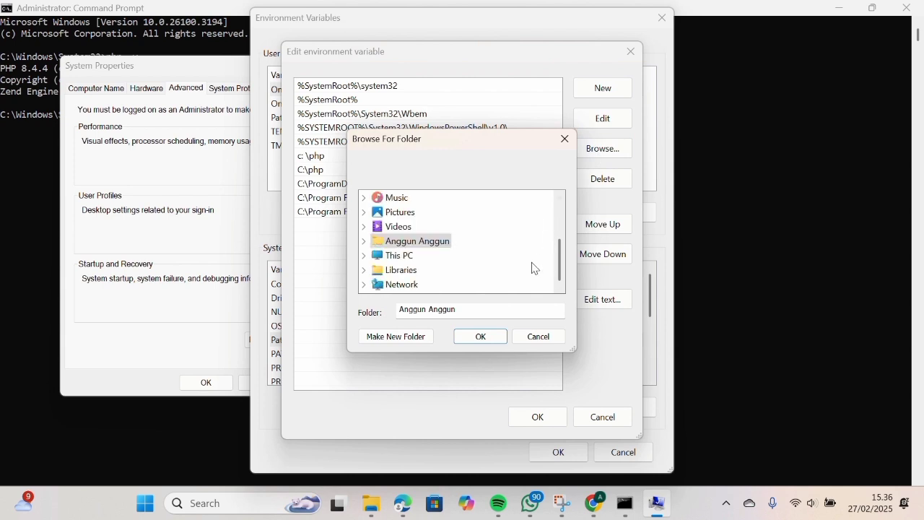
left_click(364, 257)
double_click(394, 273)
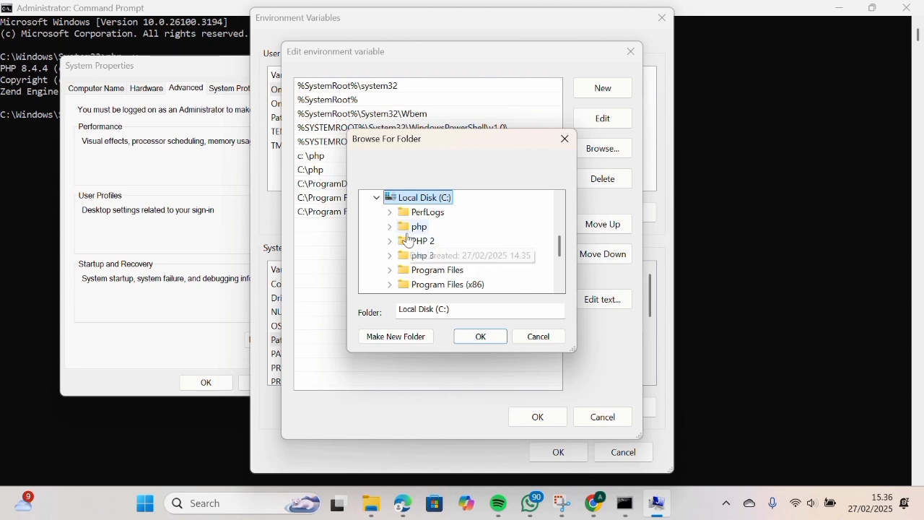
left_click(407, 245)
double_click(407, 246)
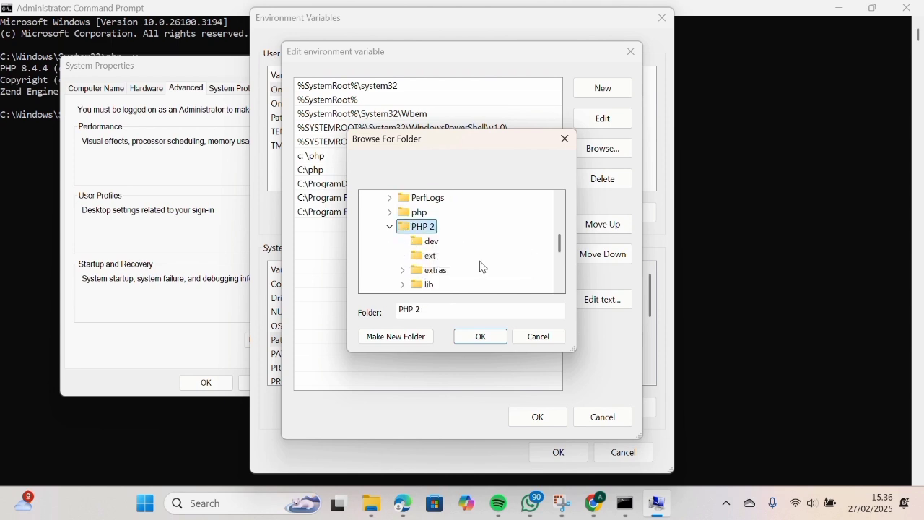
left_click(481, 337)
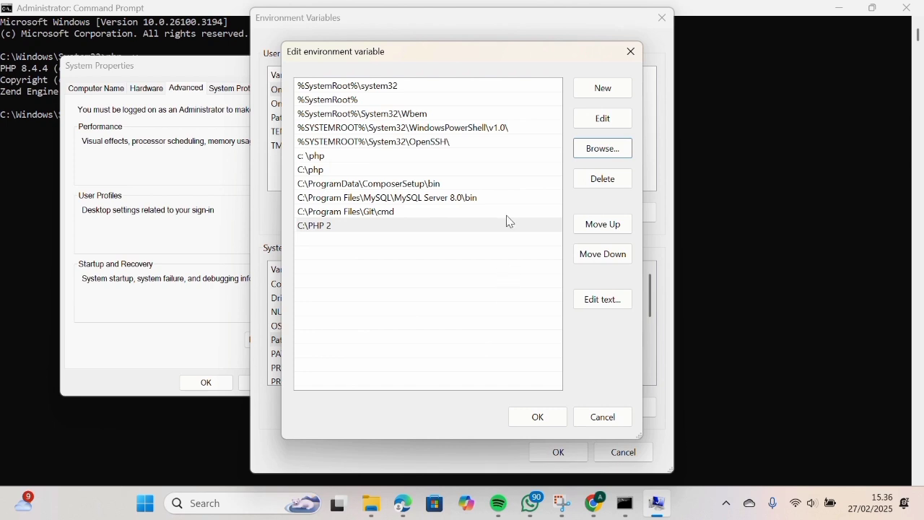
left_click(537, 416)
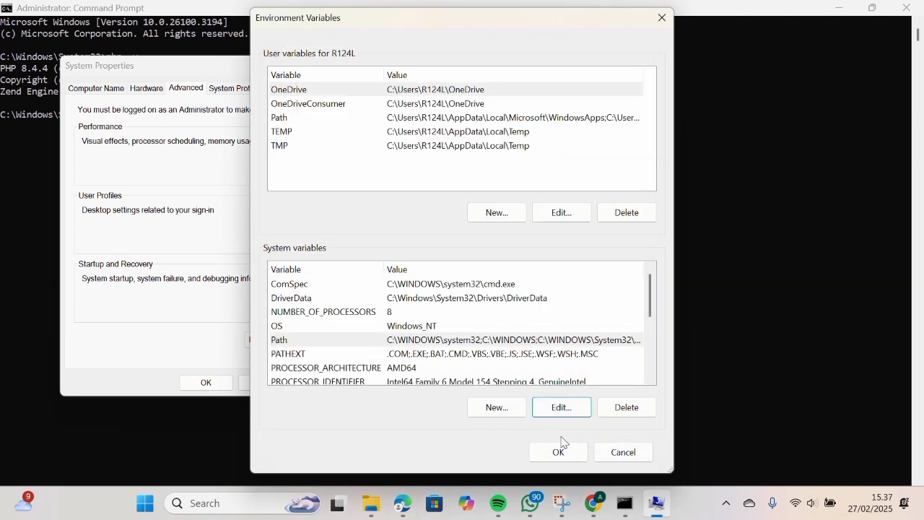
left_click(561, 454)
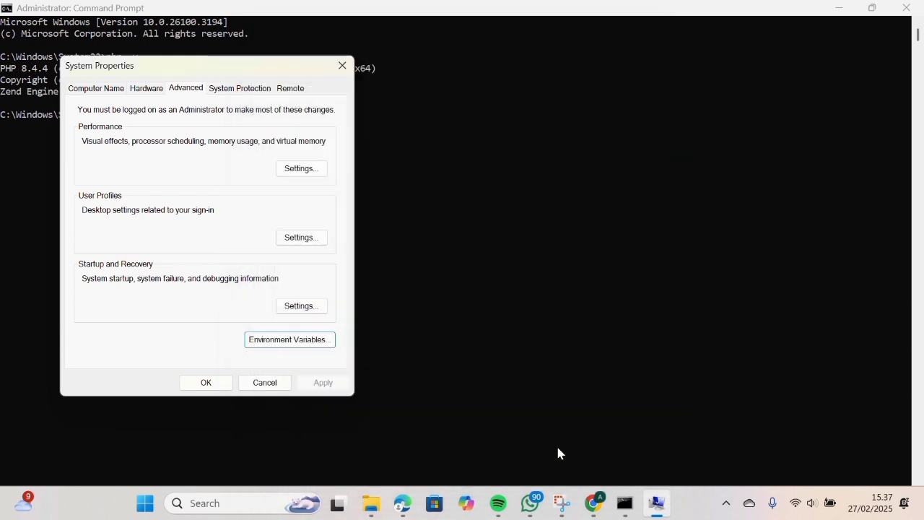
left_click(207, 382)
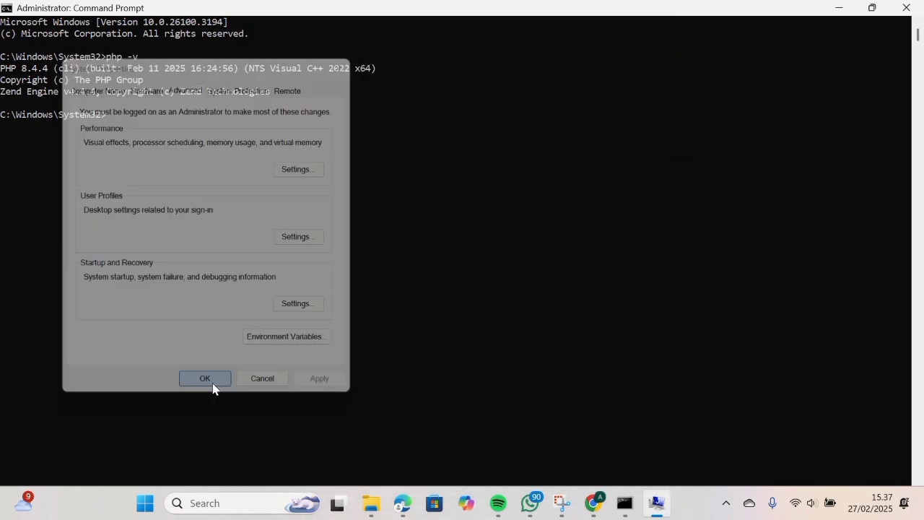
Launch Composer-Setup (1) from the Downloads folder and choose to install it for all users.
key("alt+Tab")
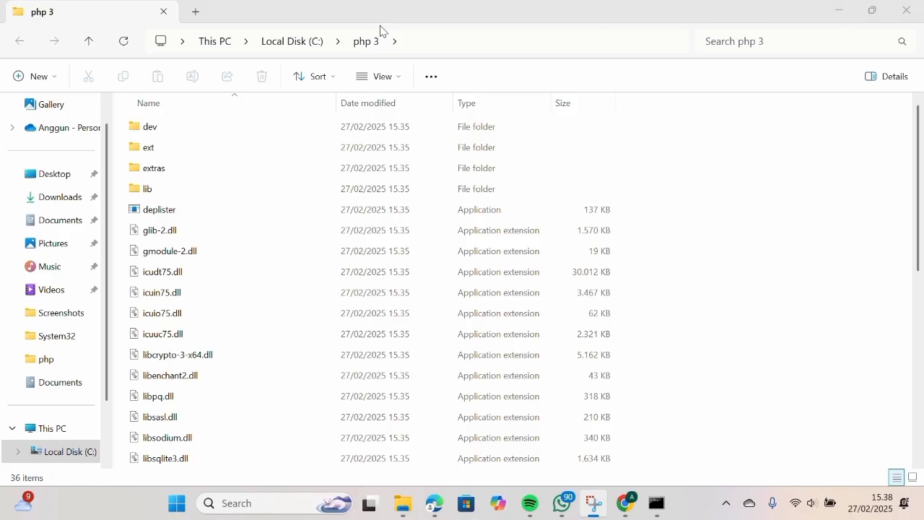
left_click(62, 201)
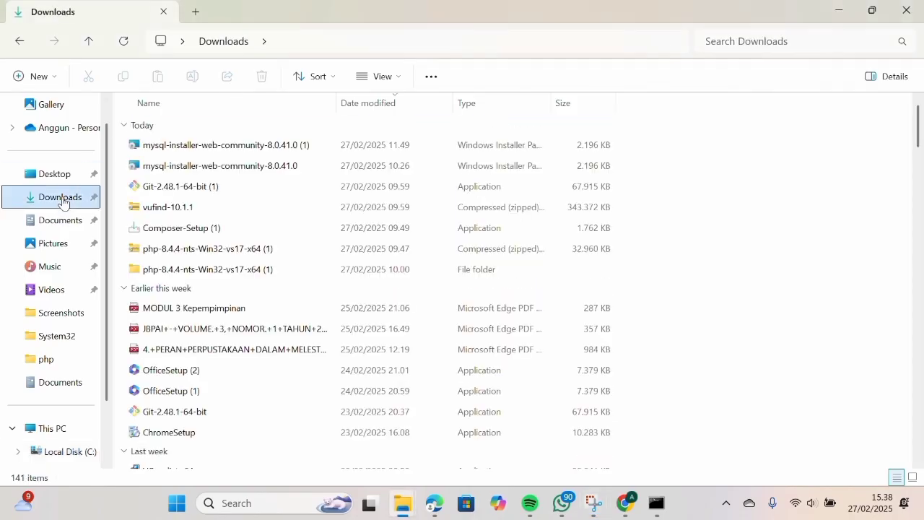
left_click(166, 229)
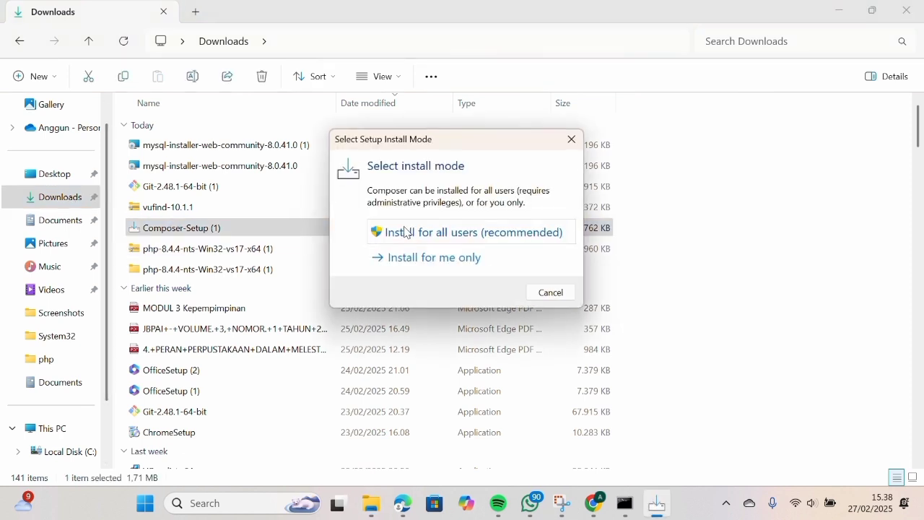
left_click(513, 241)
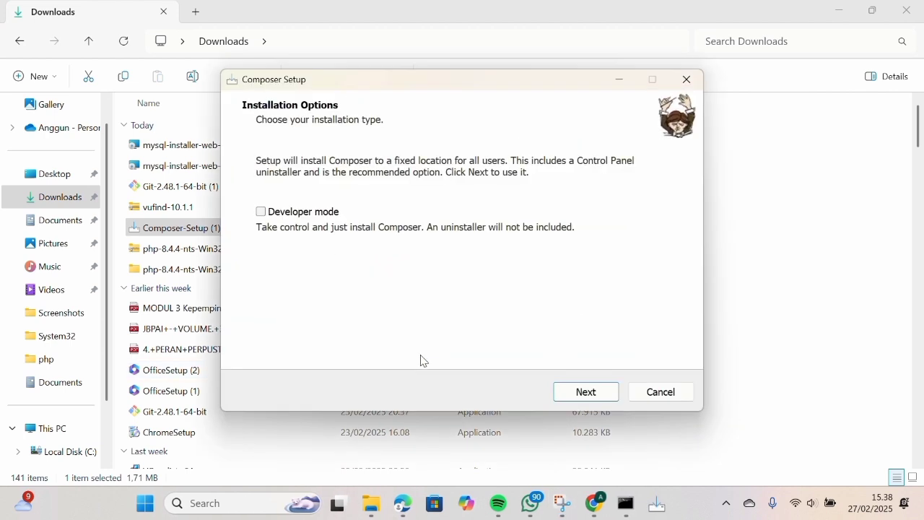
Install Composer without developer mode or a proxy, using C:\php\php.exe as the command-line PHP, and finish the setup.
left_click(602, 394)
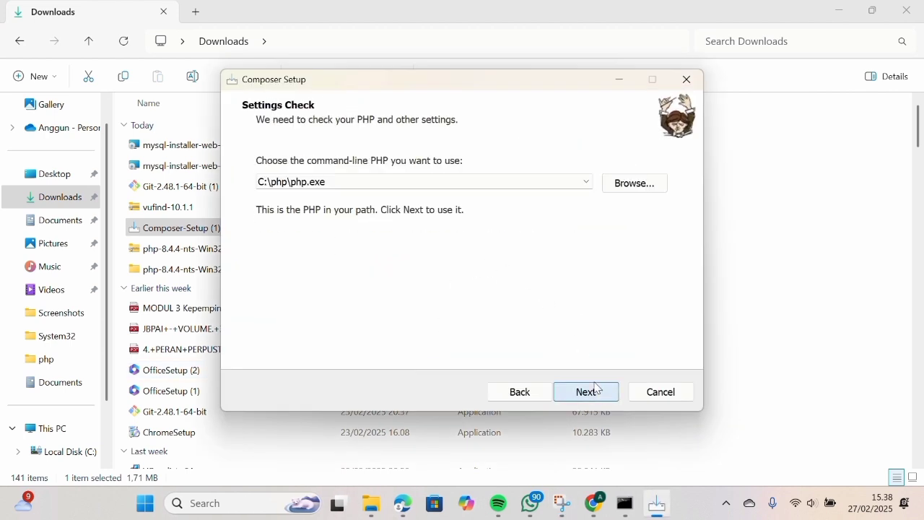
left_click(595, 395)
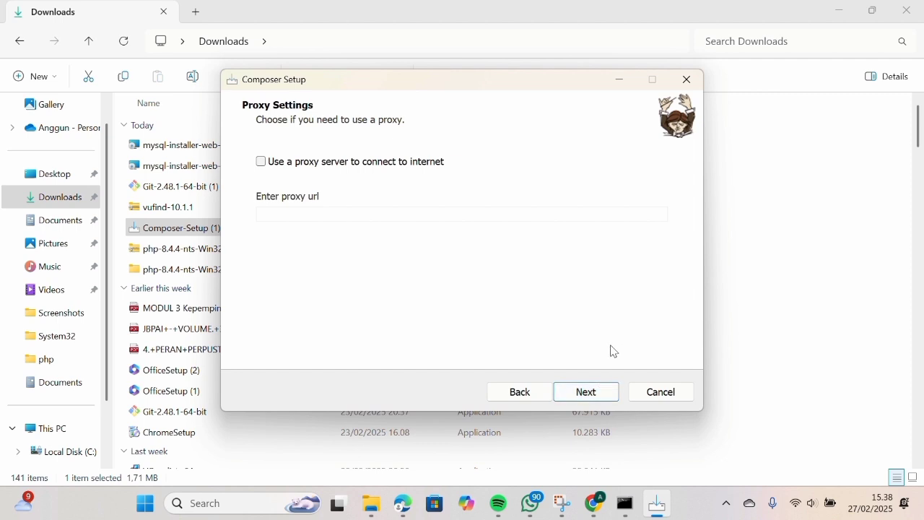
left_click(601, 399)
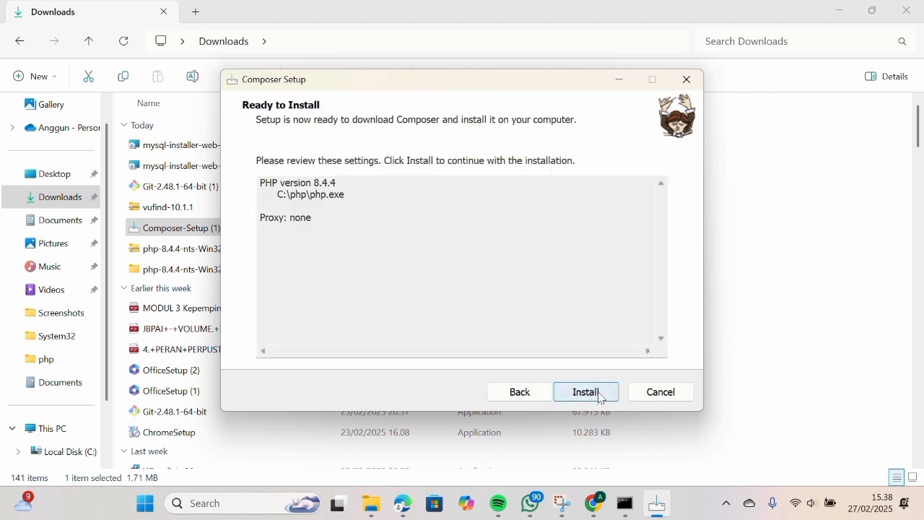
left_click(602, 399)
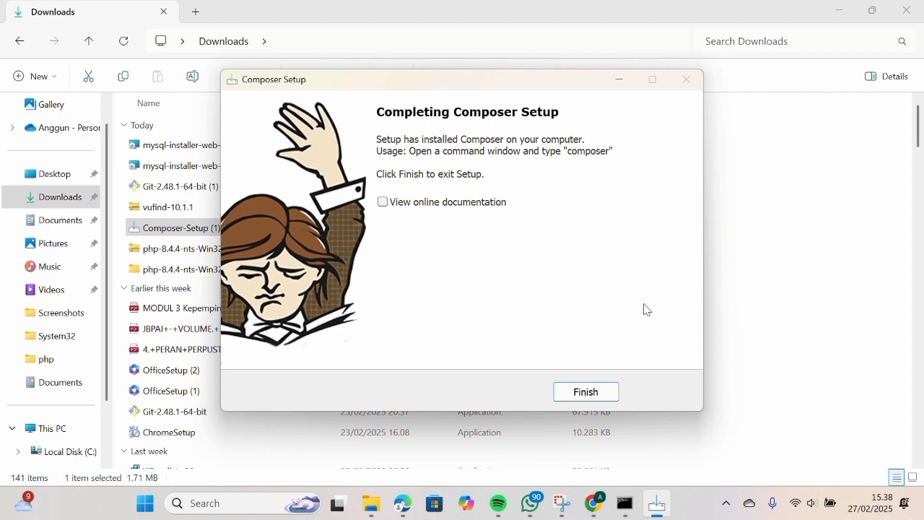
left_click(599, 400)
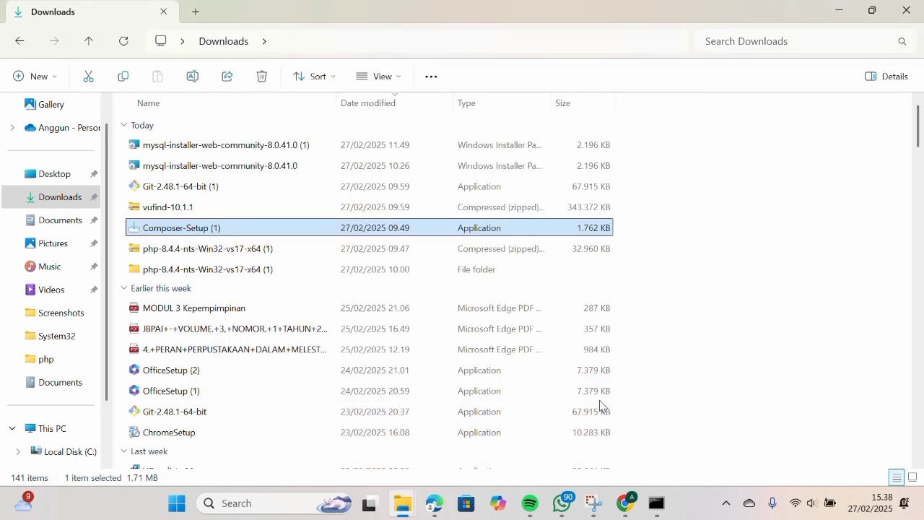
Reopen System Properties with sysdm.cpl and open the system Path variable's entries to check for the Composer folder.
key("super+r")
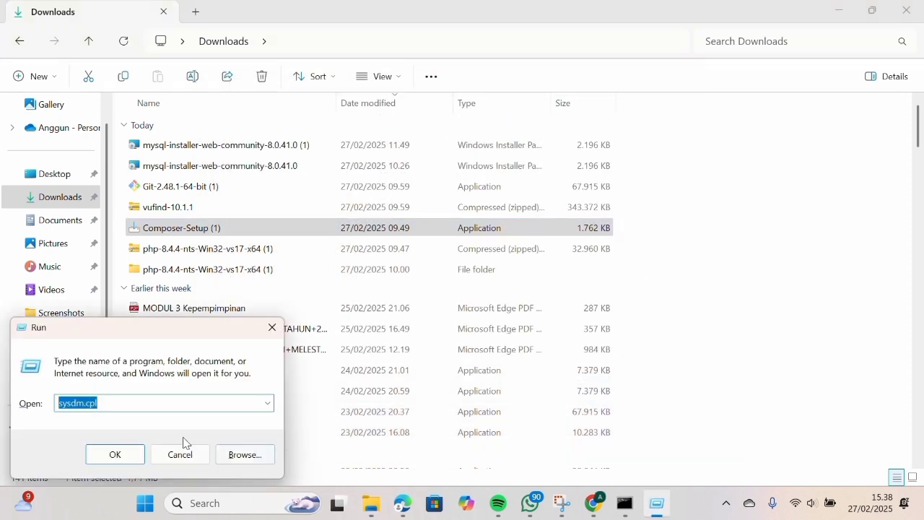
left_click(116, 455)
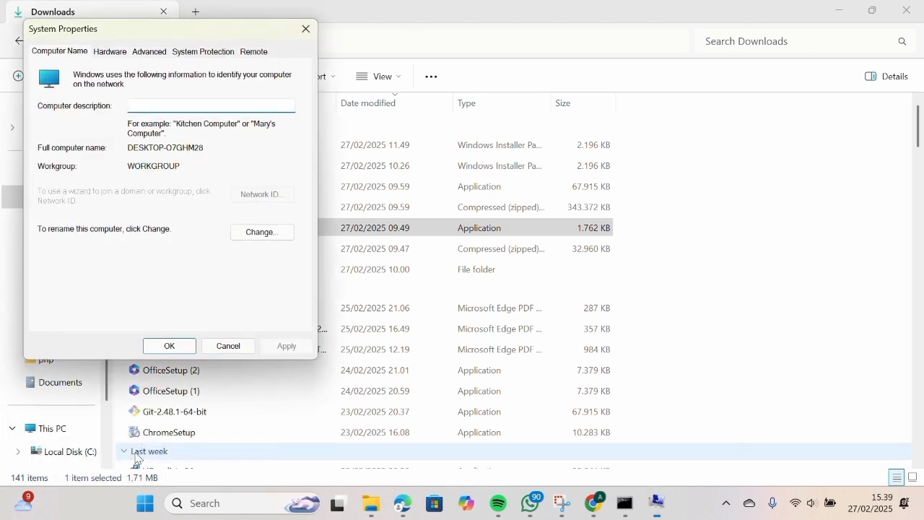
left_click(151, 55)
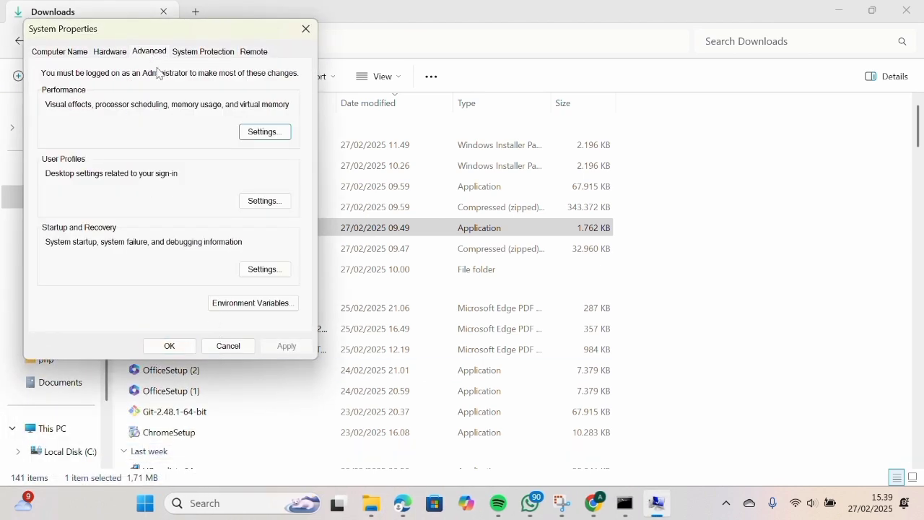
left_click(230, 306)
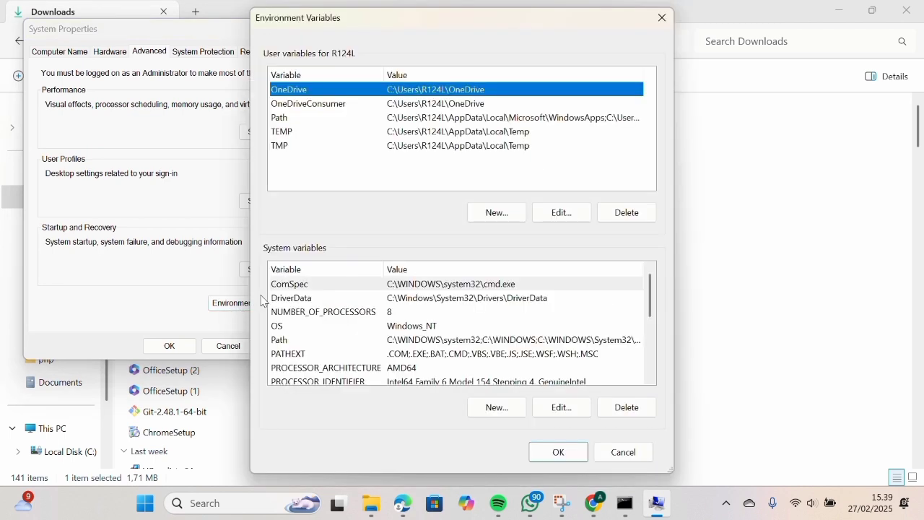
left_click(280, 340)
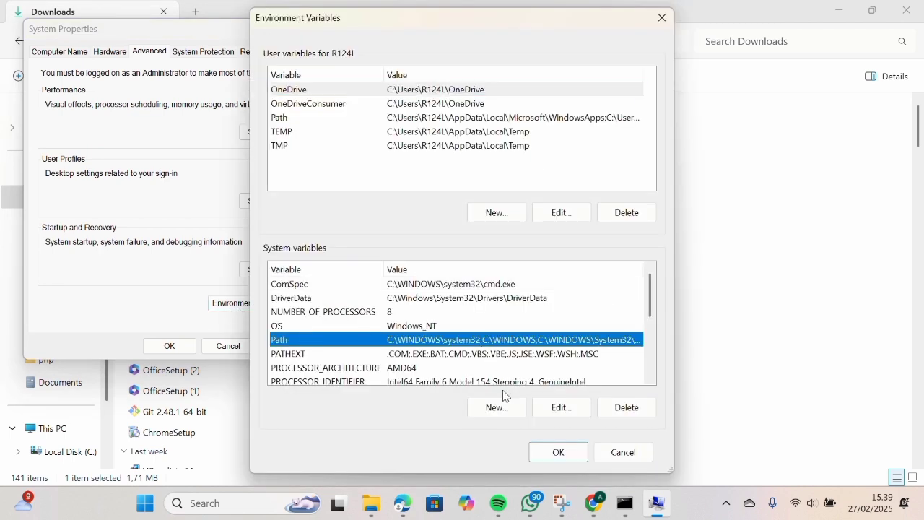
left_click(520, 407)
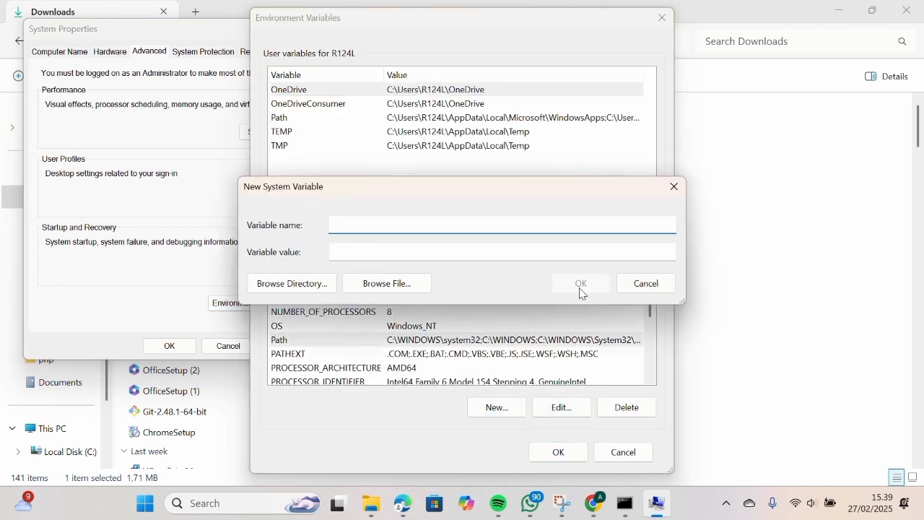
left_click(674, 186)
left_click(556, 408)
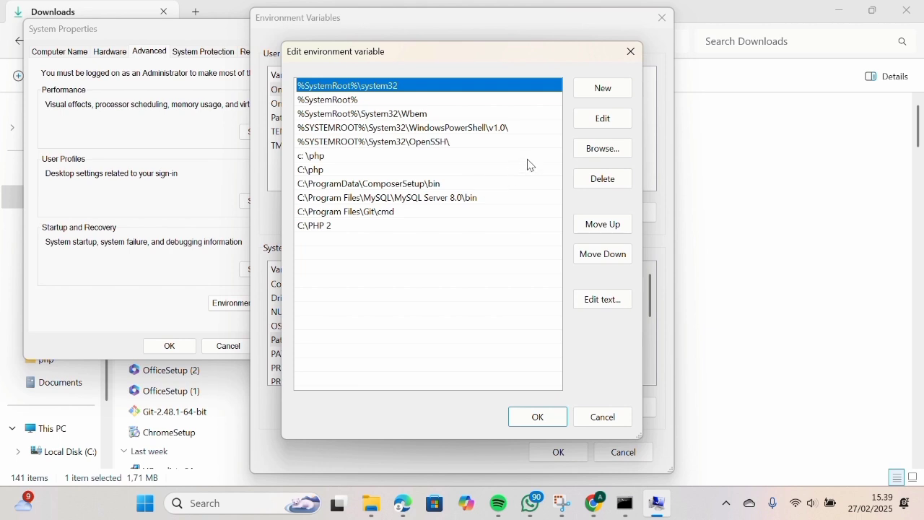
Try adding C:\ProgramData\ComposerSetup\bin as a new entry in the system Path variable, and delete that duplicate entry.
left_click(605, 97)
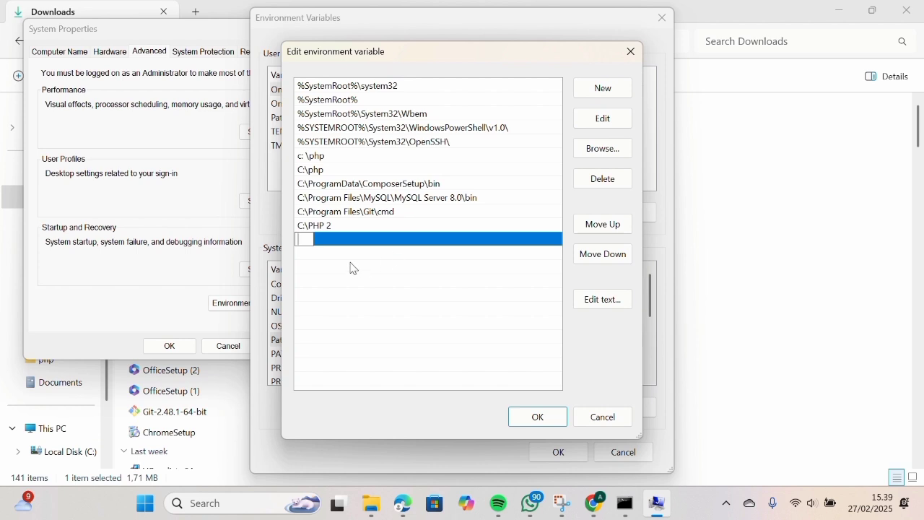
key("Caps_Lock")
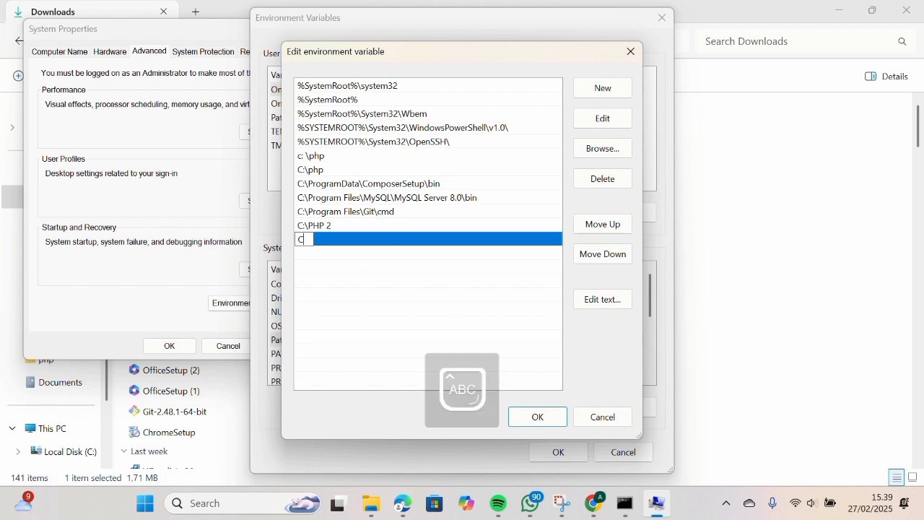
key("Caps_Lock")
type("\\")
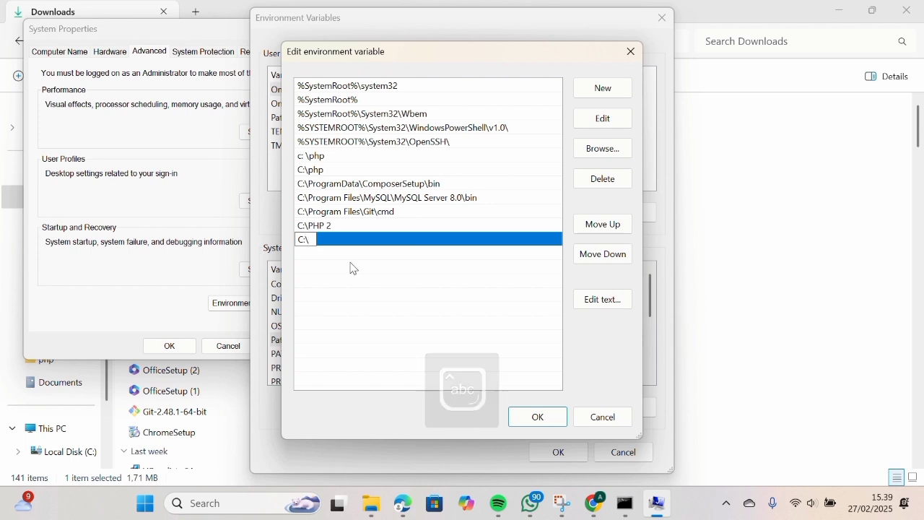
type("Prog")
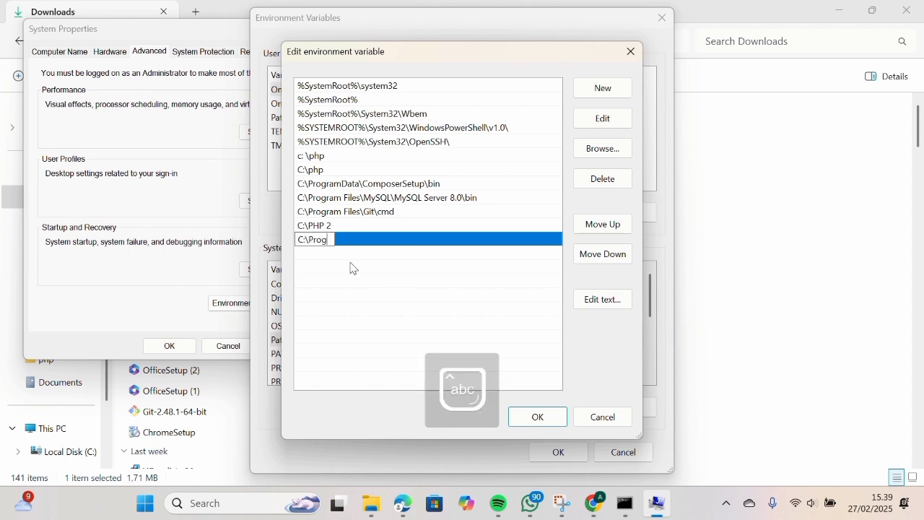
type("ramData\\")
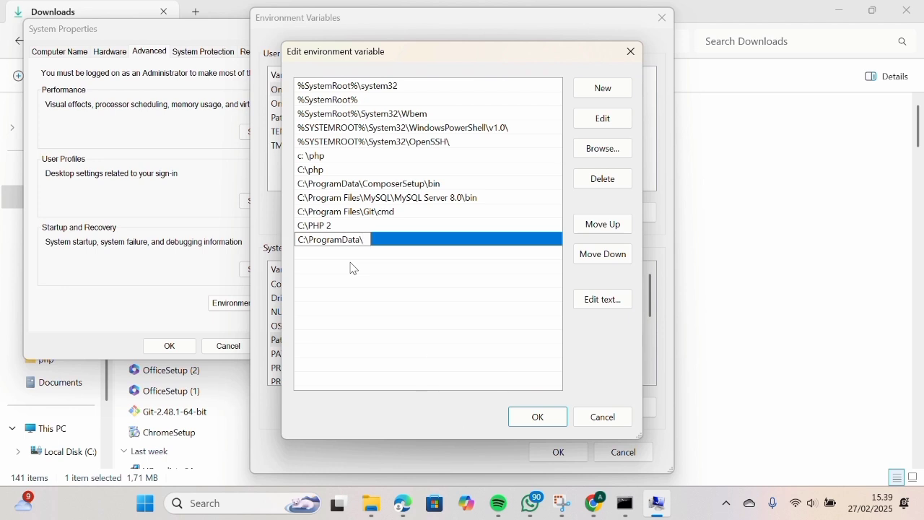
type("ComposerS")
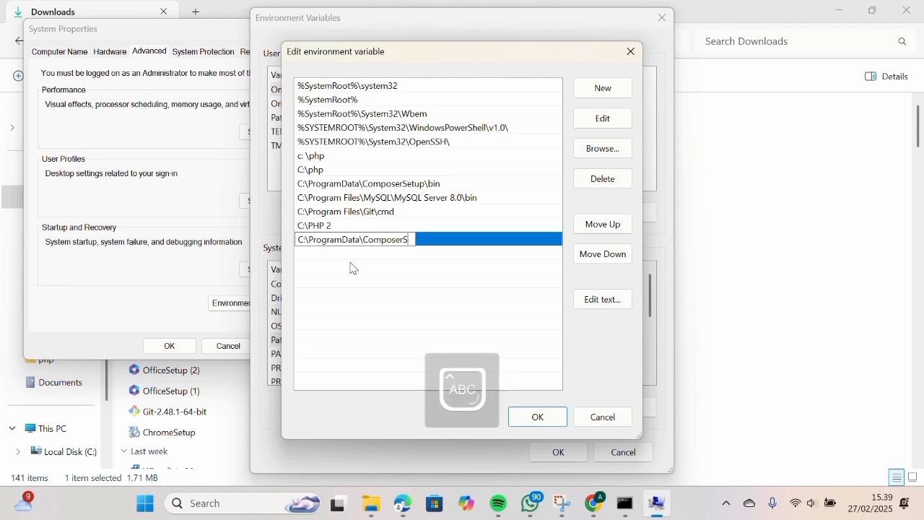
type("etu")
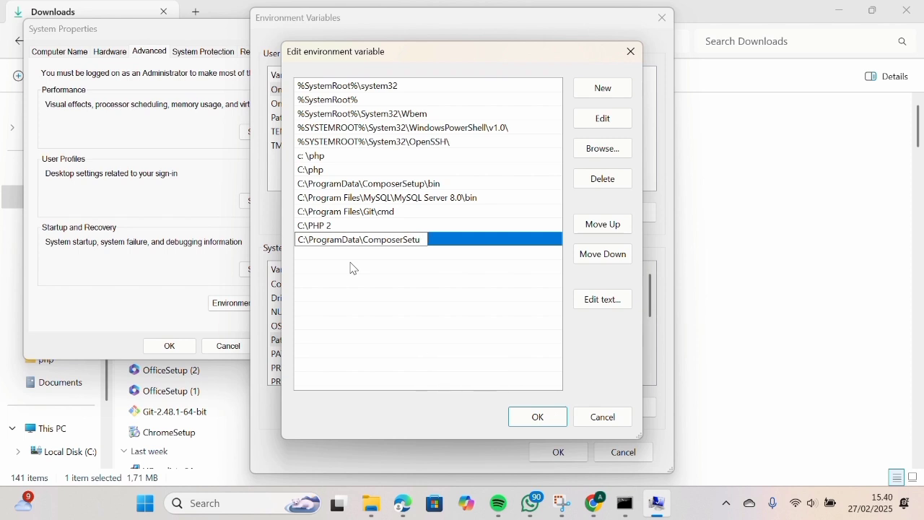
type("o\\bin")
left_click(603, 179)
Accept the Path entries and close the Environment Variables and System Properties dialogs.
left_click(534, 416)
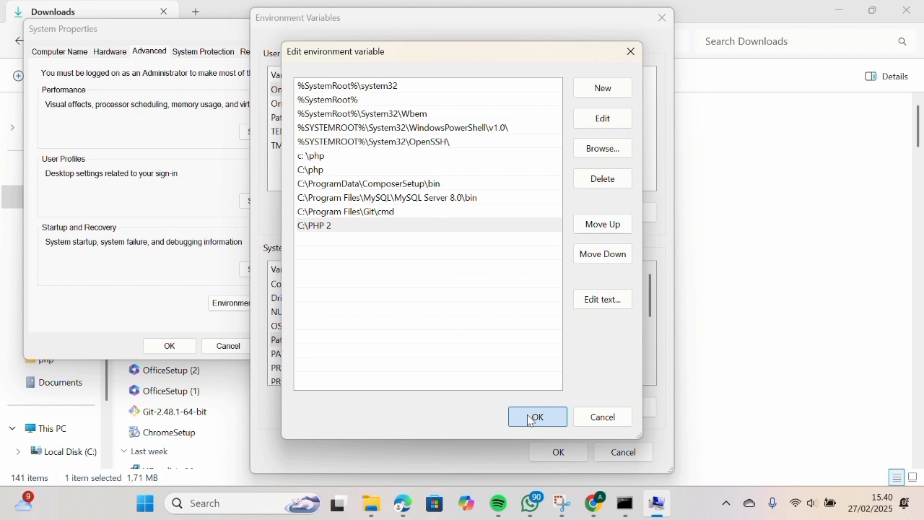
left_click(557, 452)
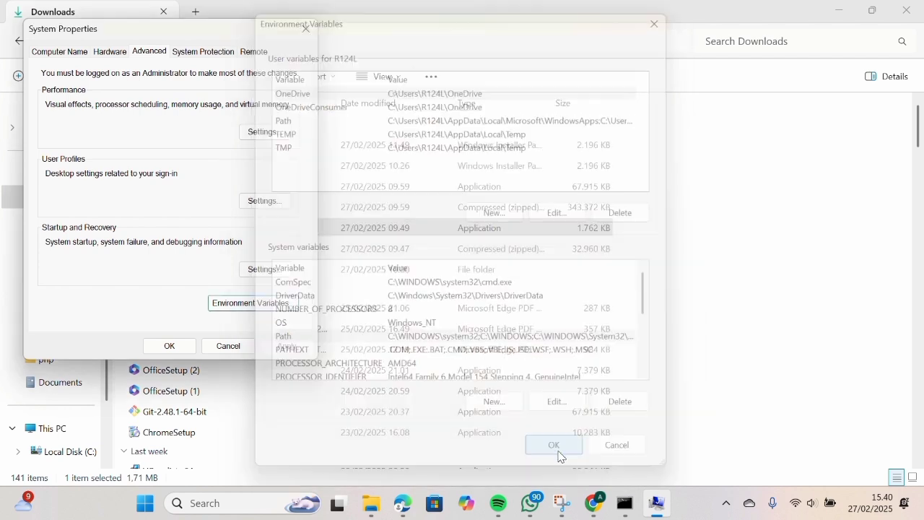
left_click(164, 344)
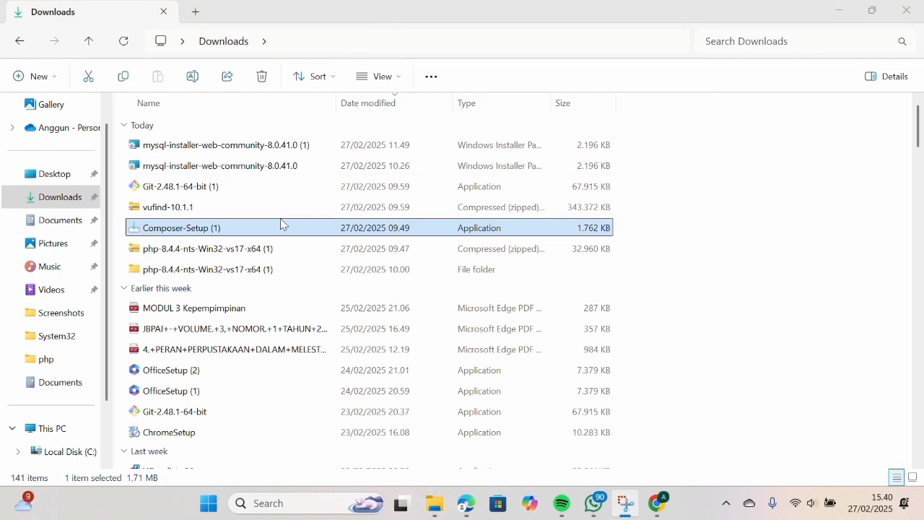
key("super+r")
key("Return")
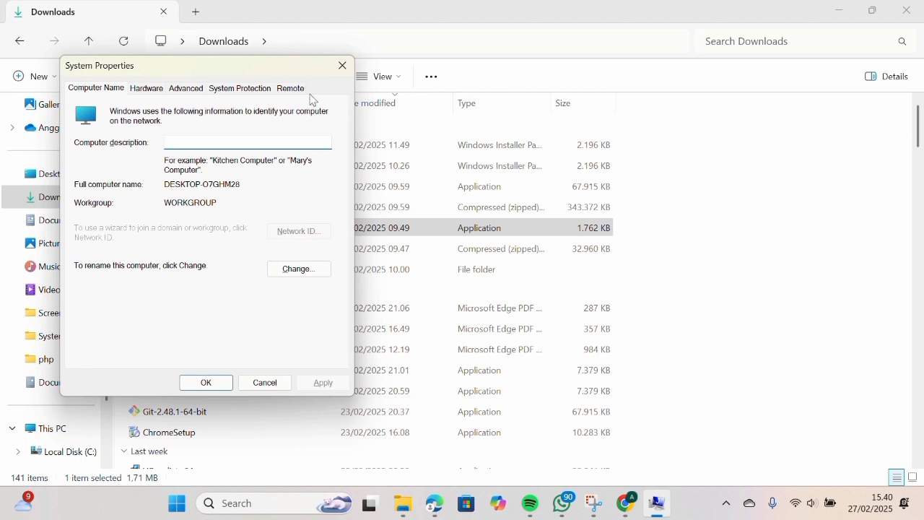
left_click(342, 66)
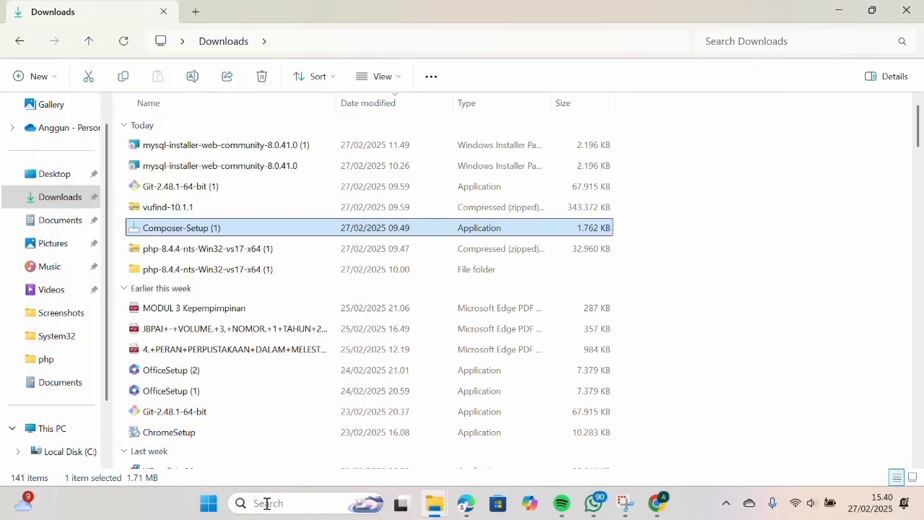
Open a maximized Command Prompt as administrator and run composer to check the Composer installation.
left_click(243, 501)
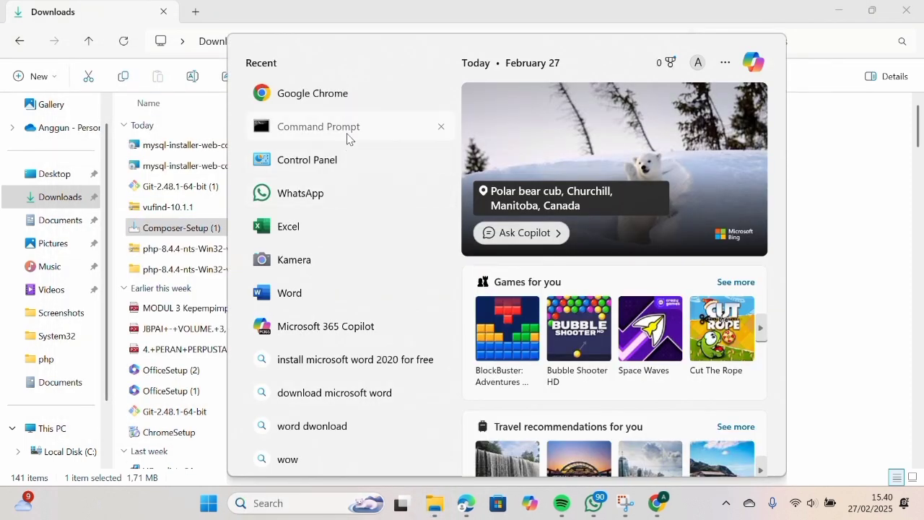
right_click(348, 137)
left_click(408, 159)
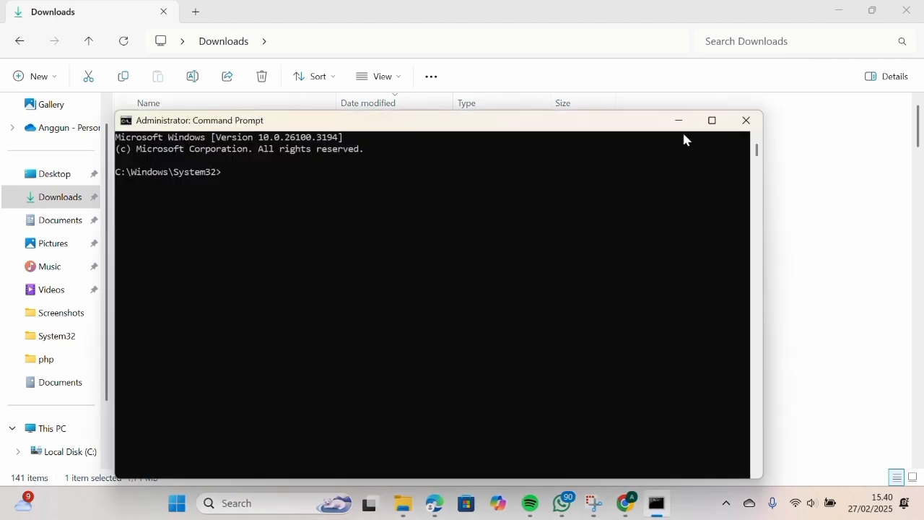
left_click(712, 120)
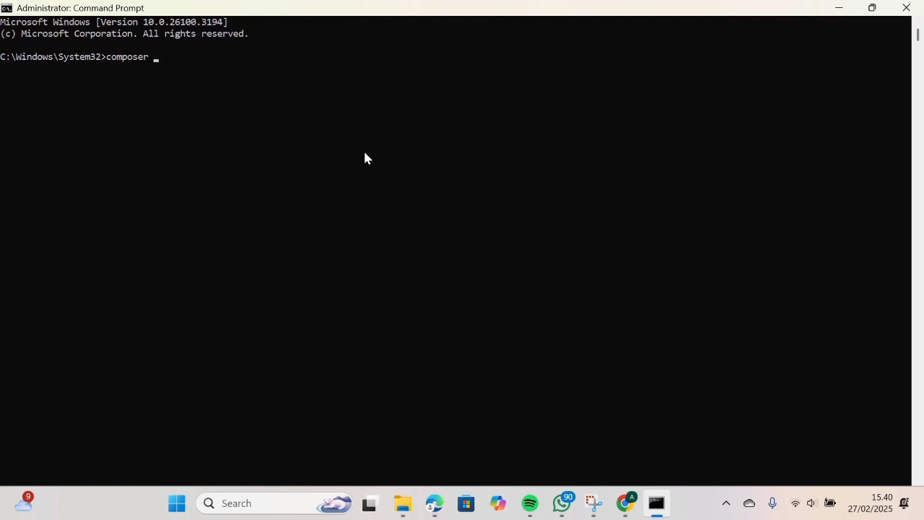
key("Return")
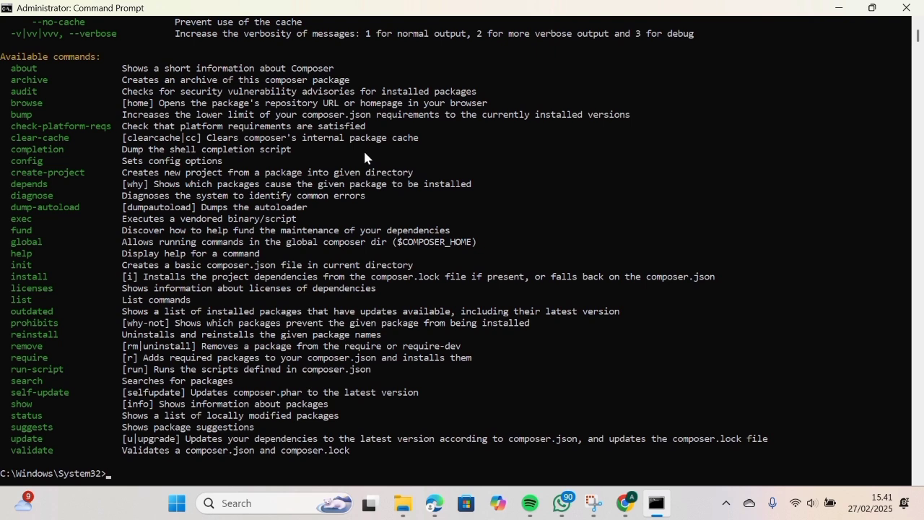
Launch mysql-installer-web-community-8.0.41.0 (1) from the Downloads folder and start reconfiguring MySQL Server 8.0.41.
key("super+shift+s")
key("alt+Tab")
double_click(310, 148)
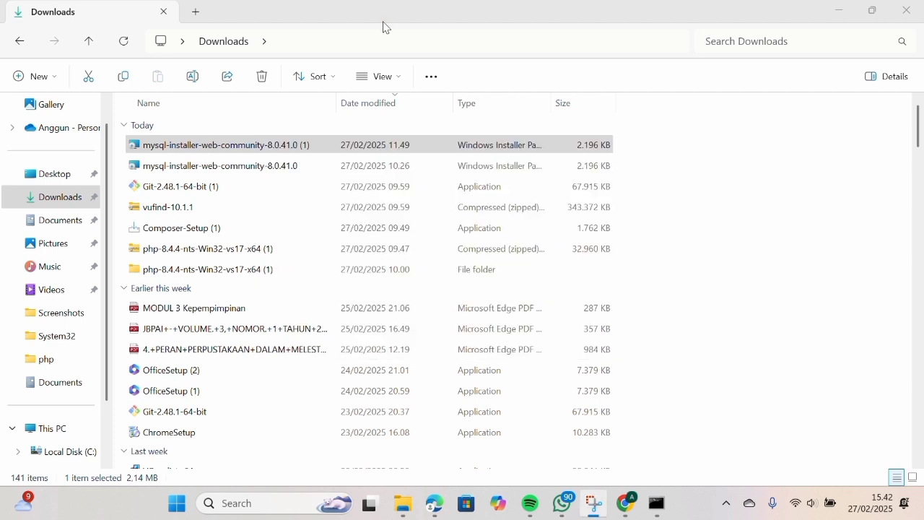
double_click(415, 145)
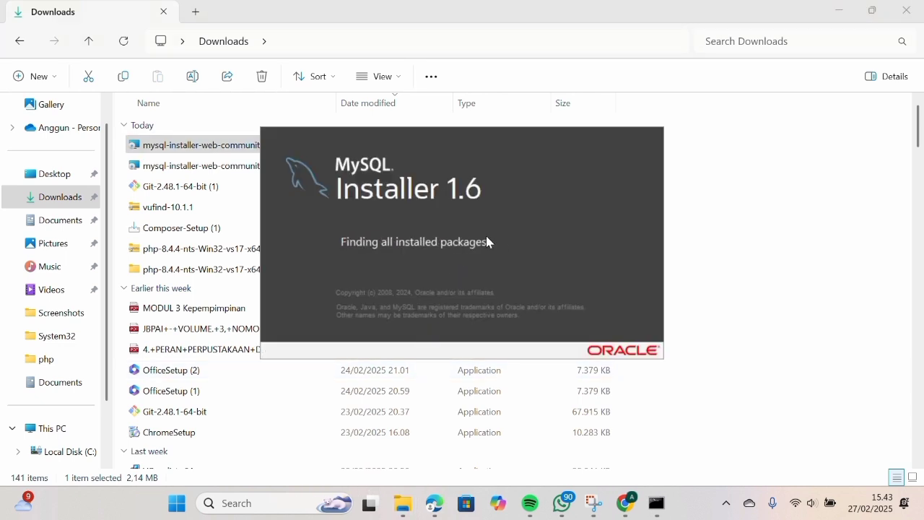
left_click(561, 167)
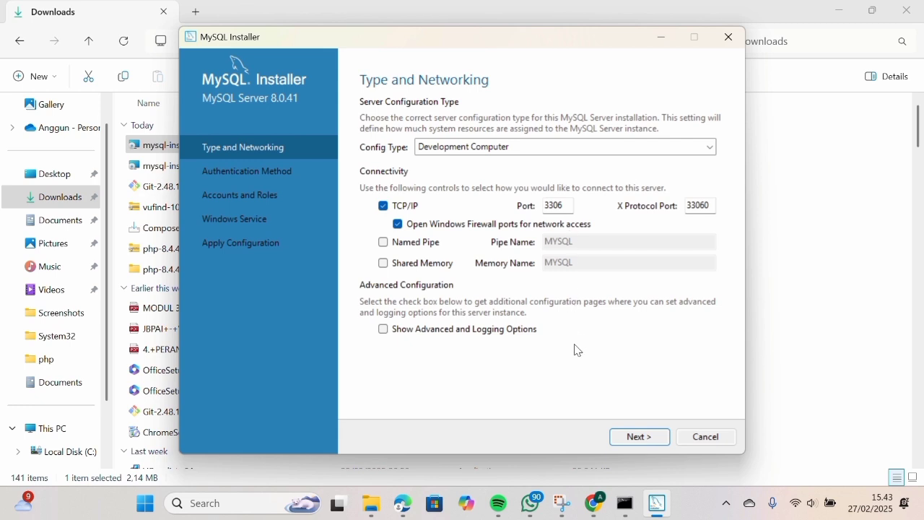
Keep the default networking and authentication settings for MySQL Server, and enter and check the current root password.
left_click(646, 440)
left_click(649, 442)
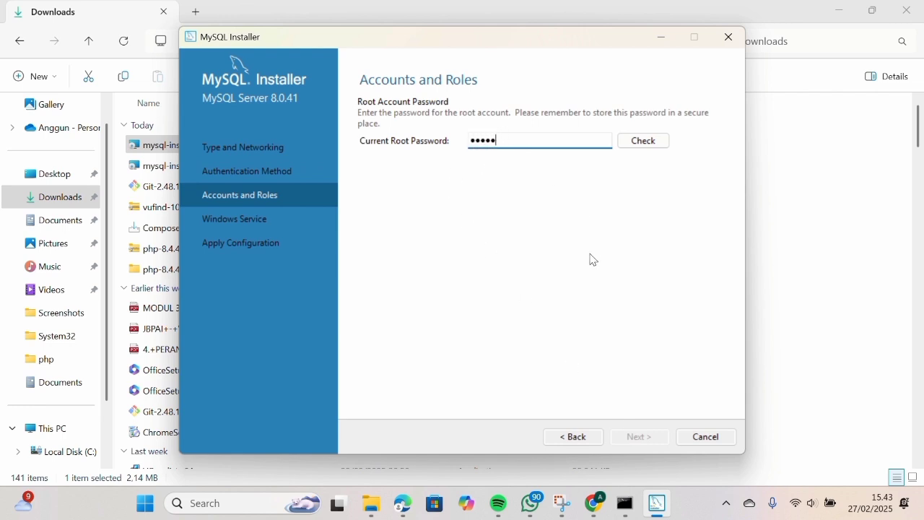
left_click(643, 141)
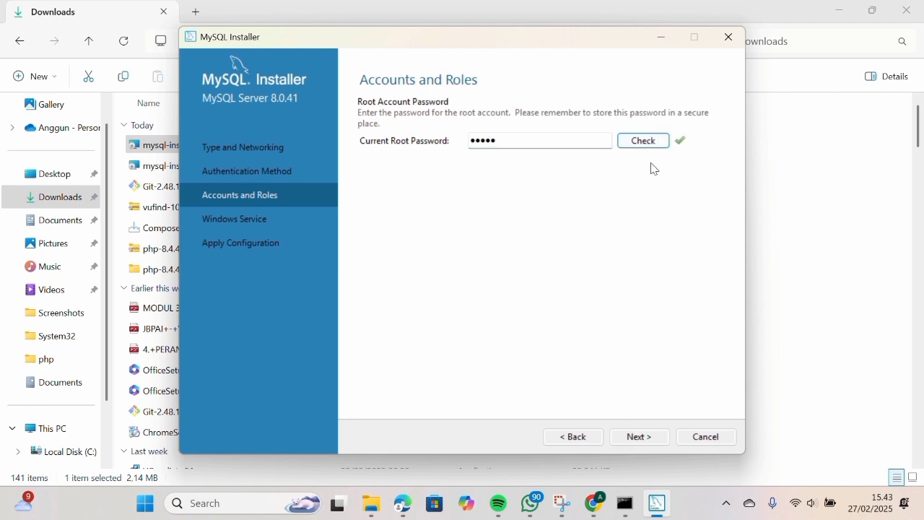
left_click(638, 439)
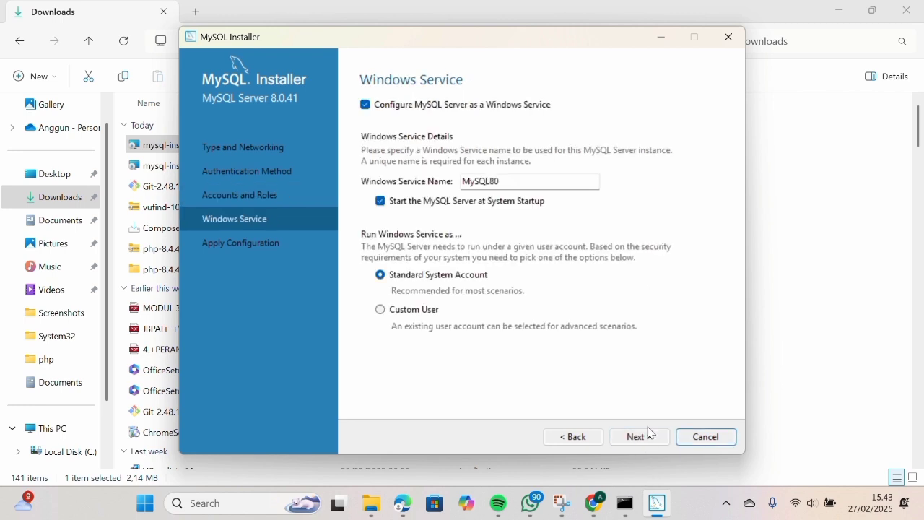
Keep the MySQL80 Windows service settings, apply the server configuration, and finish and close the installer.
left_click(648, 439)
left_click(648, 439)
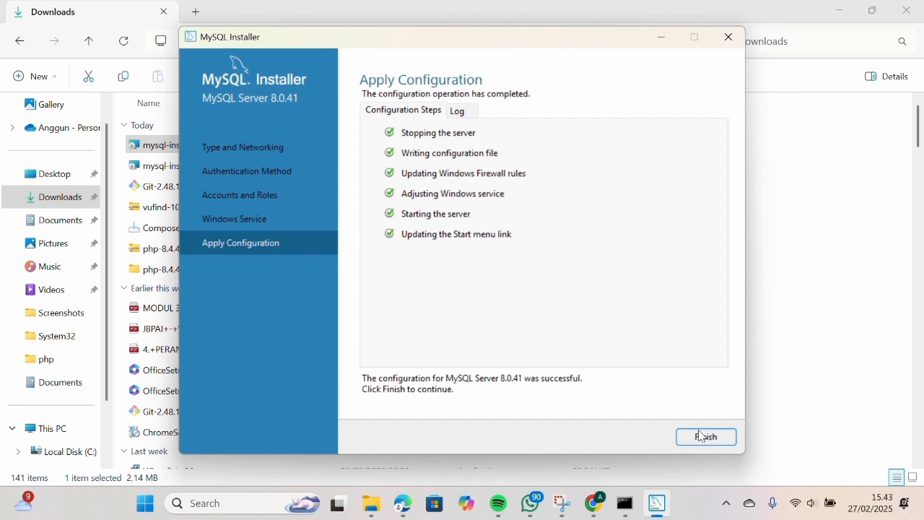
left_click(703, 437)
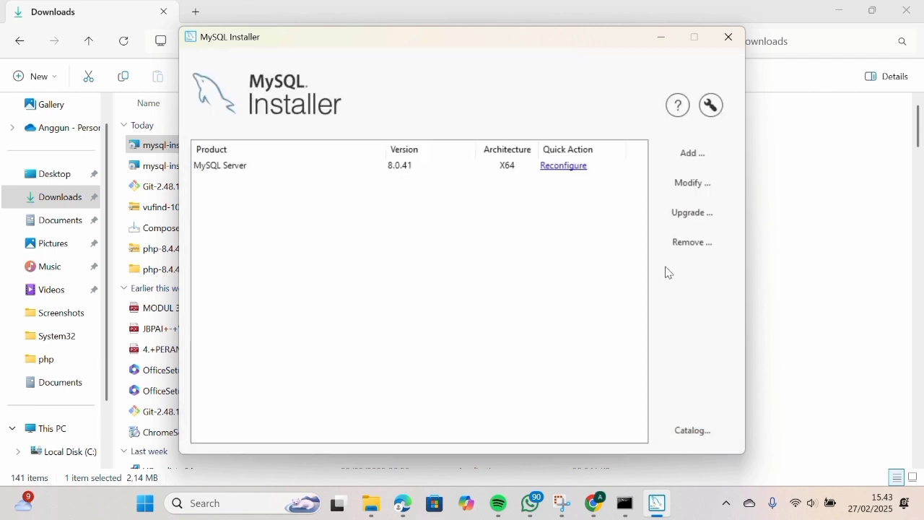
left_click(727, 37)
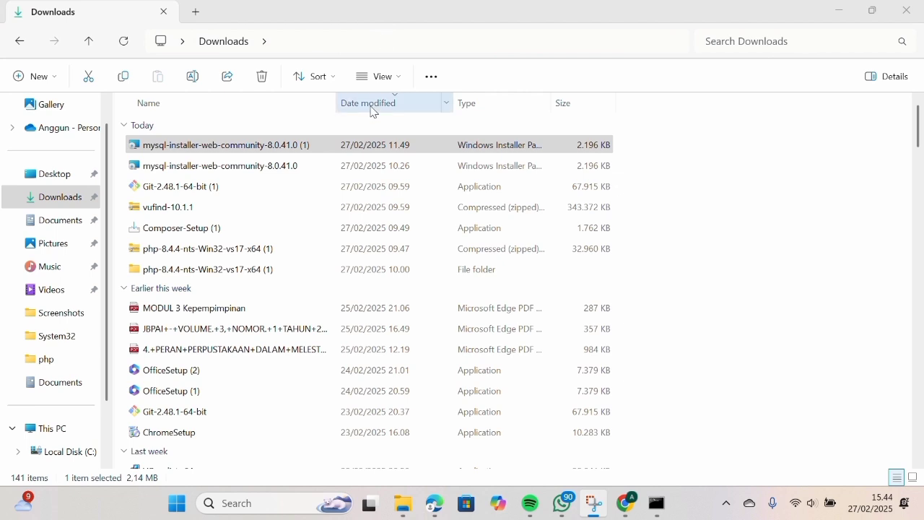
Open the system Path variable's entries for editing from System Properties, launched with sysdm.cpl.
key("super+r")
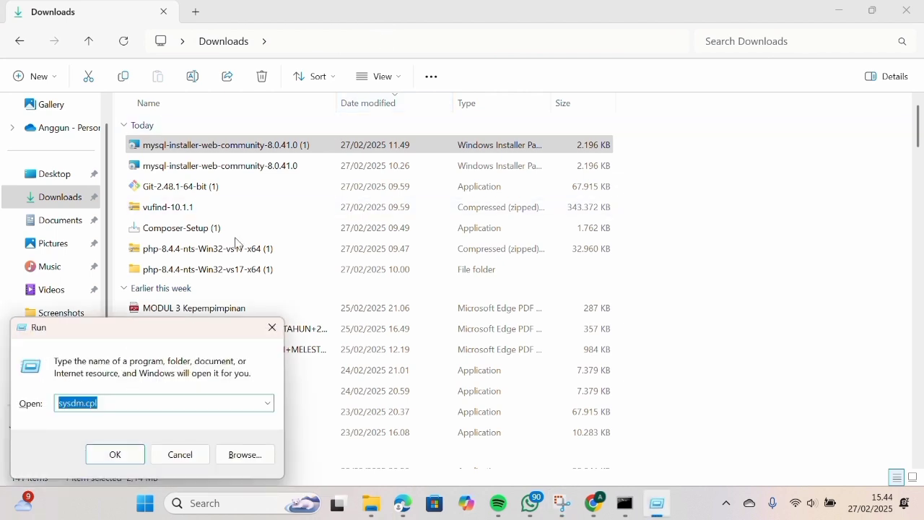
key("Return")
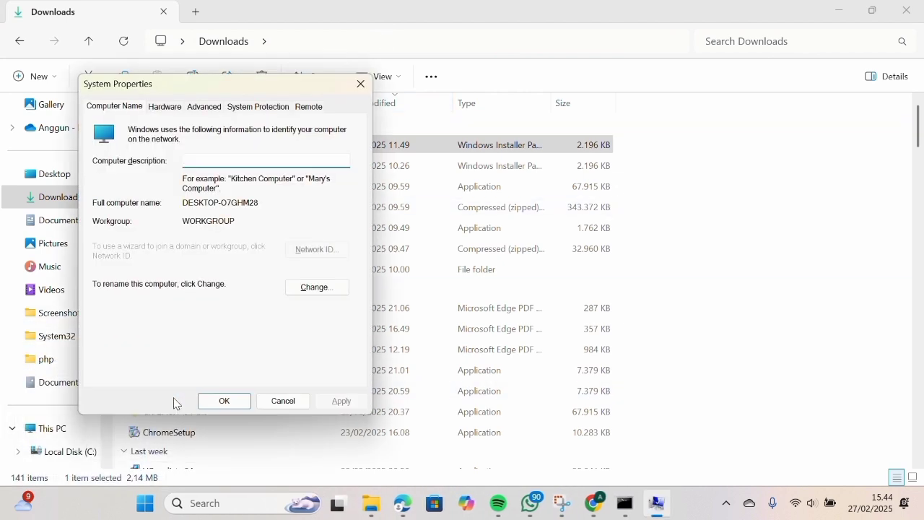
left_click(207, 108)
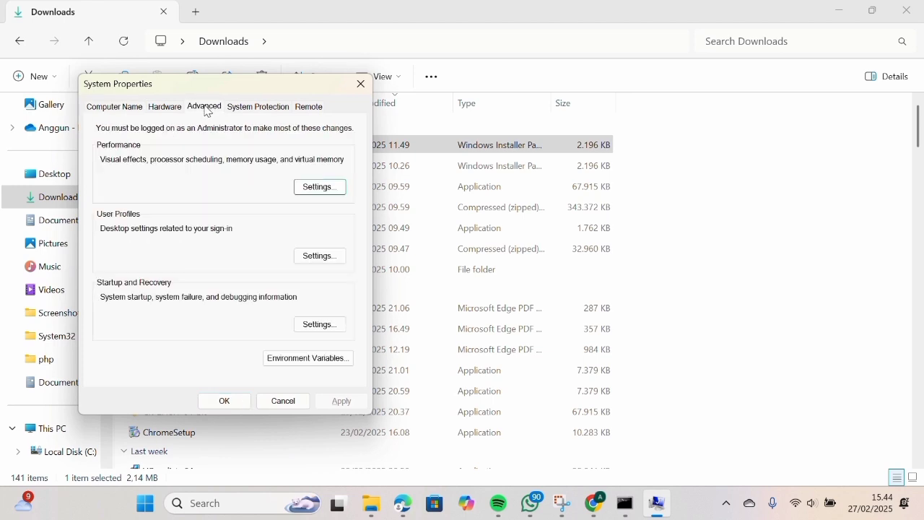
left_click(287, 361)
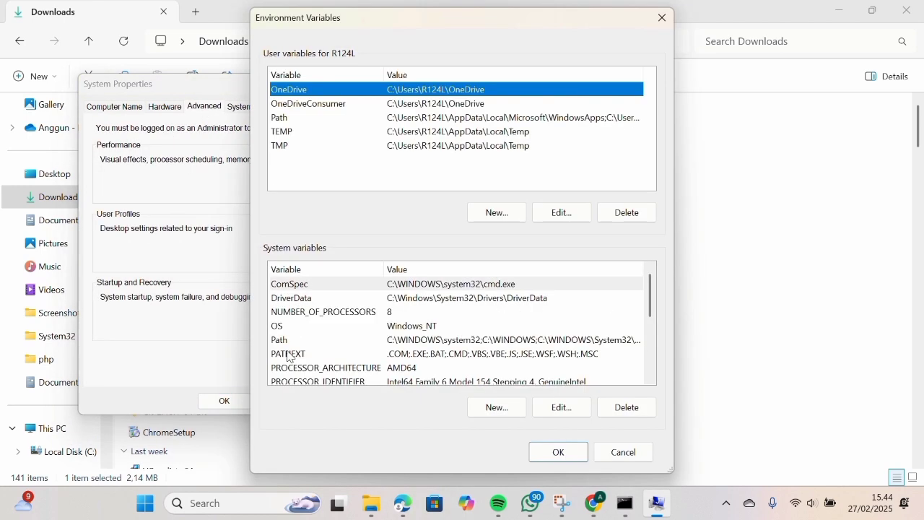
left_click(288, 340)
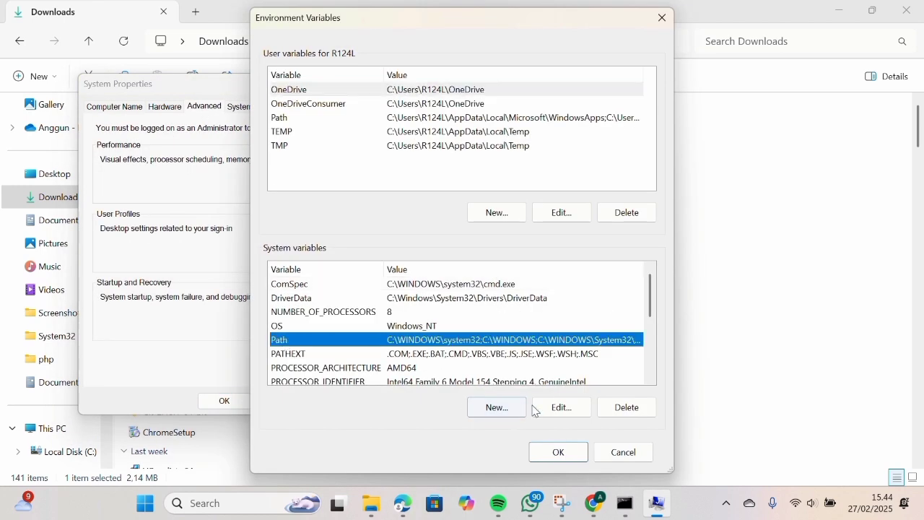
left_click(561, 408)
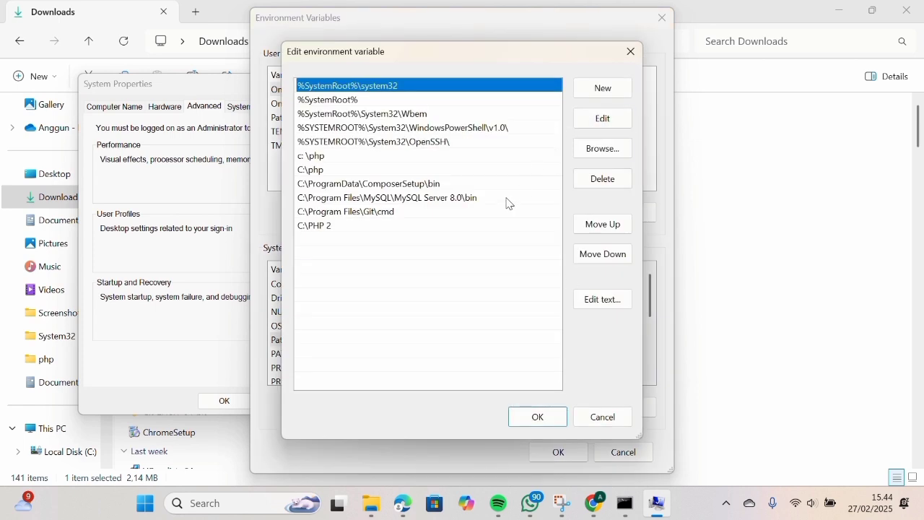
left_click(605, 88)
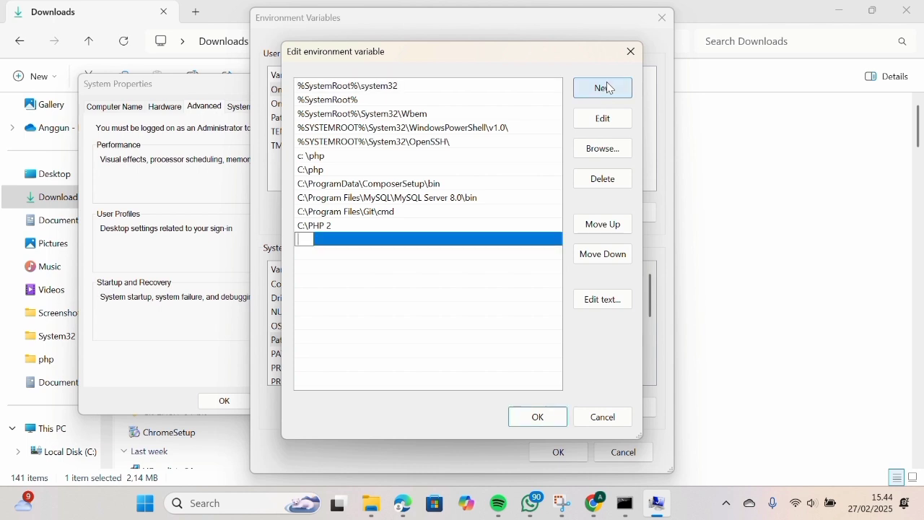
left_click(600, 128)
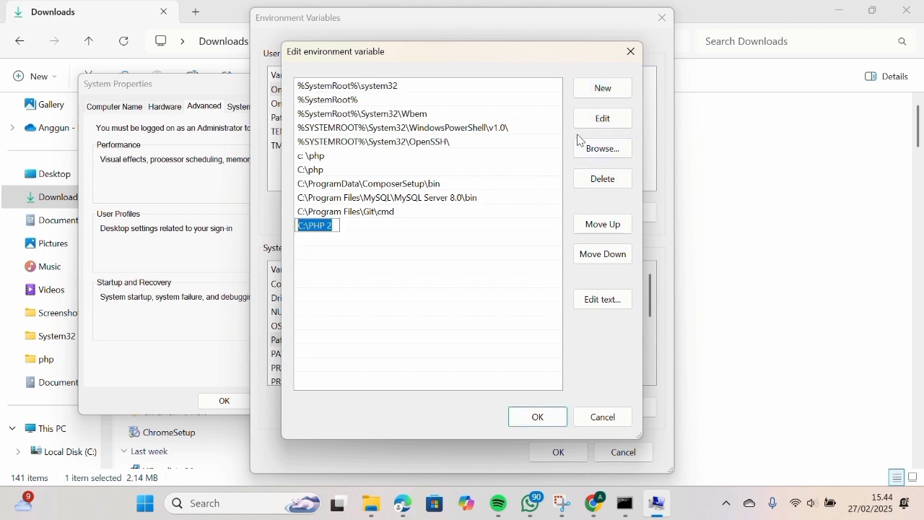
left_click(600, 160)
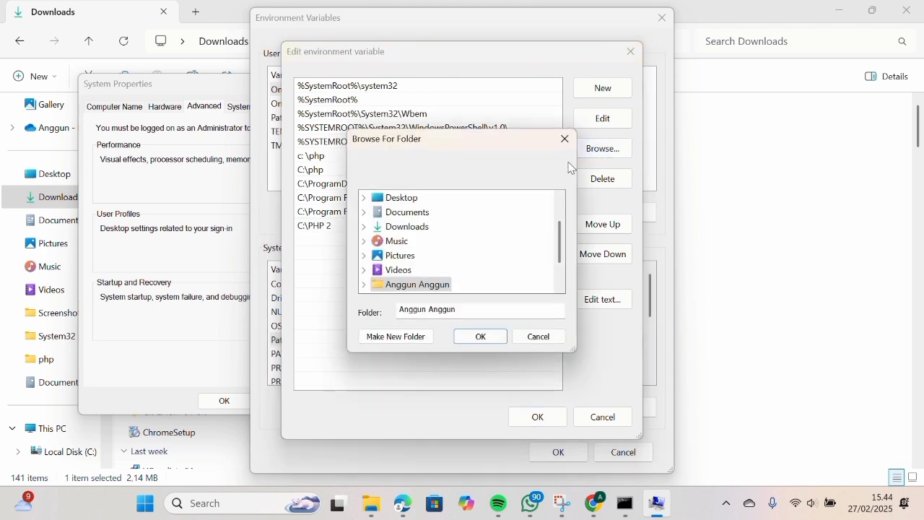
left_click(564, 139)
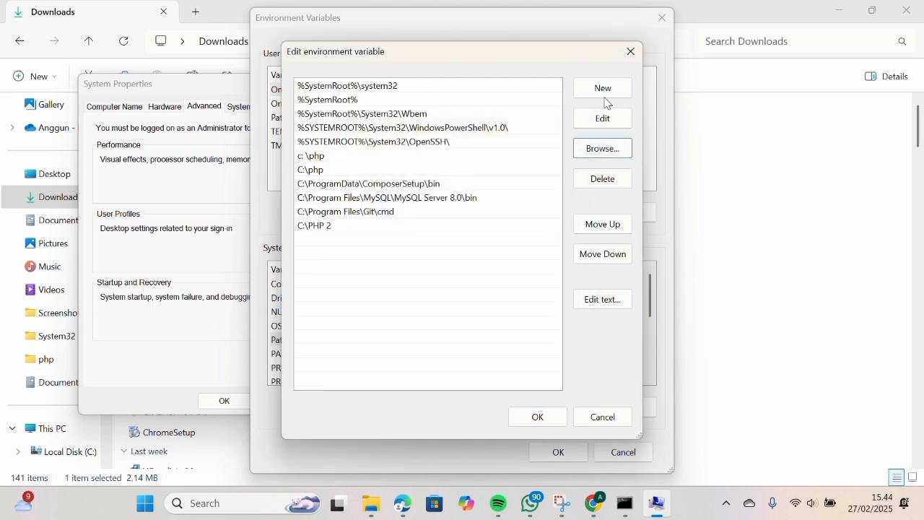
Try adding C:\Program Files\MySQL\MySQL Server 8.0\bin as another system Path entry by browsing to the folder, and delete that duplicate entry.
left_click(604, 92)
left_click(604, 149)
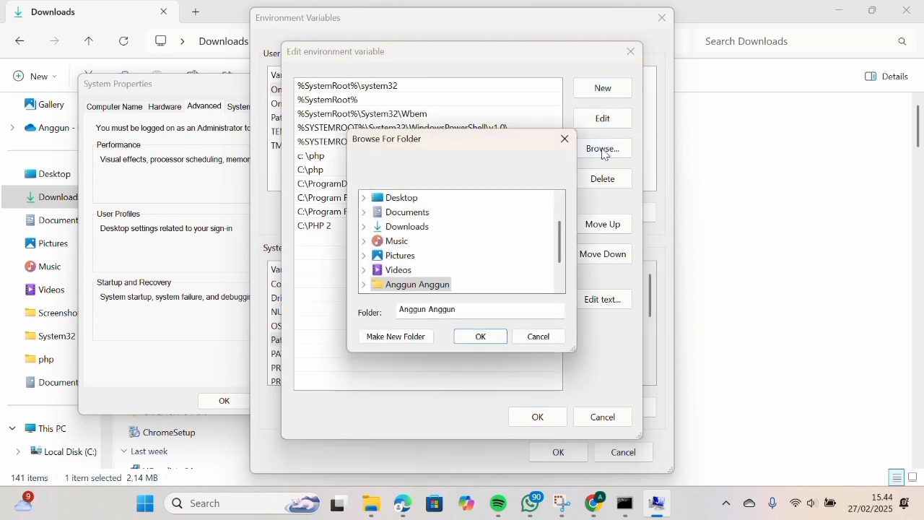
scroll(491, 256, "down", 1)
left_click(364, 256)
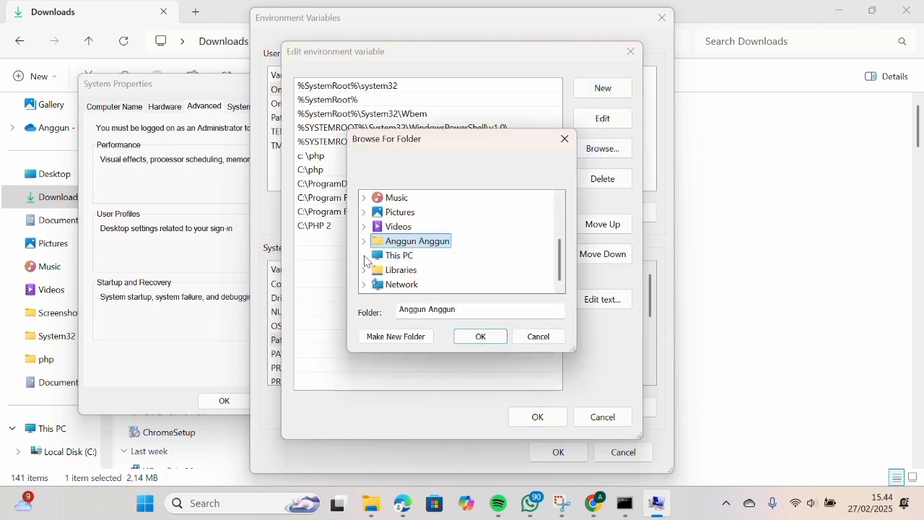
left_click_drag(395, 271, 393, 270)
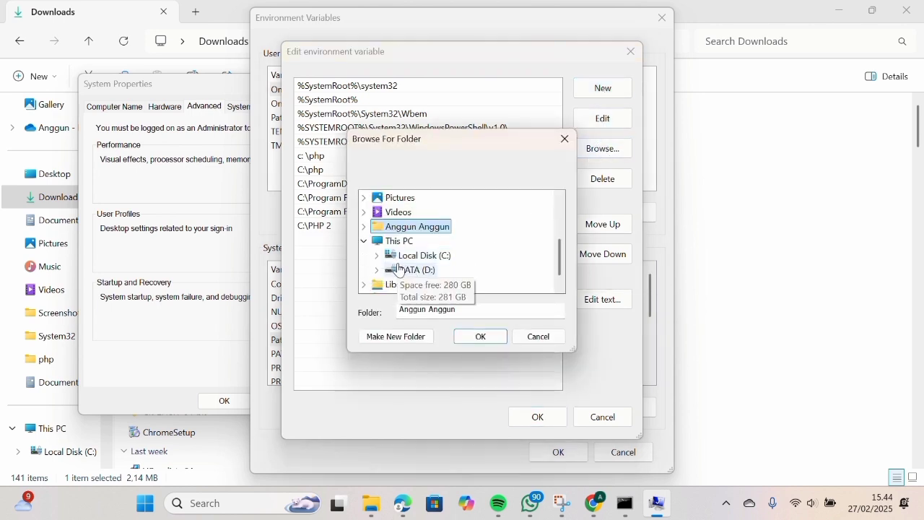
double_click(405, 254)
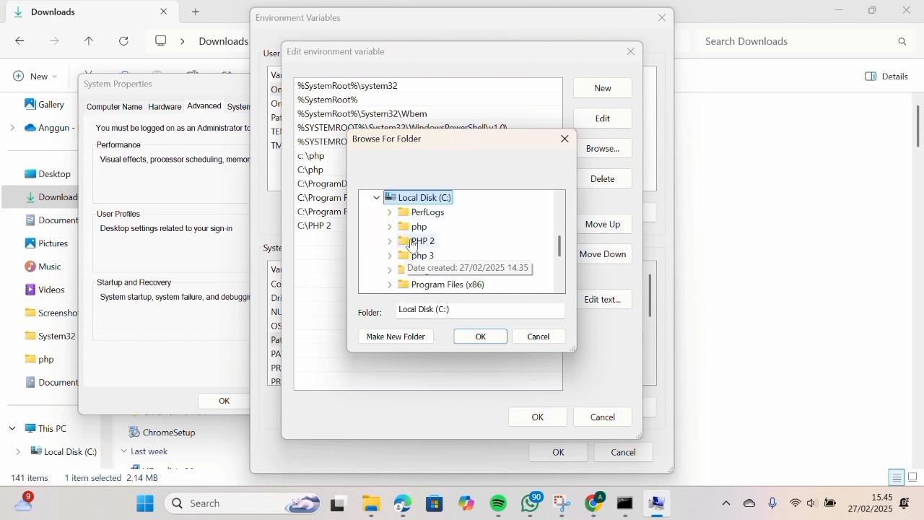
scroll(413, 257, "down", 3)
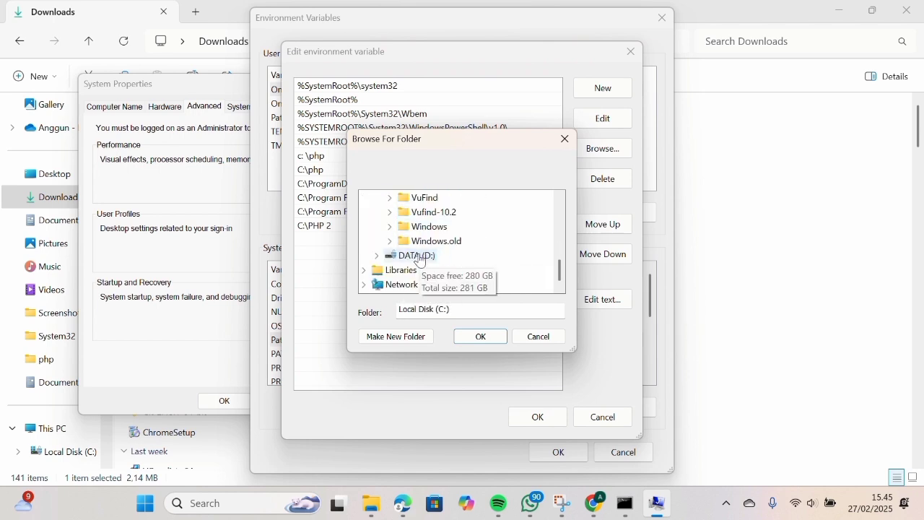
scroll(419, 260, "up", 1)
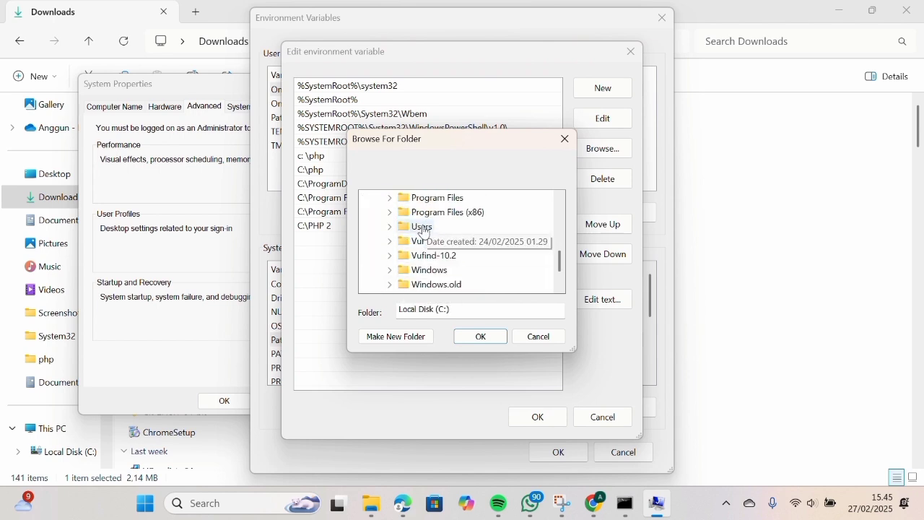
left_click(429, 202)
double_click(432, 200)
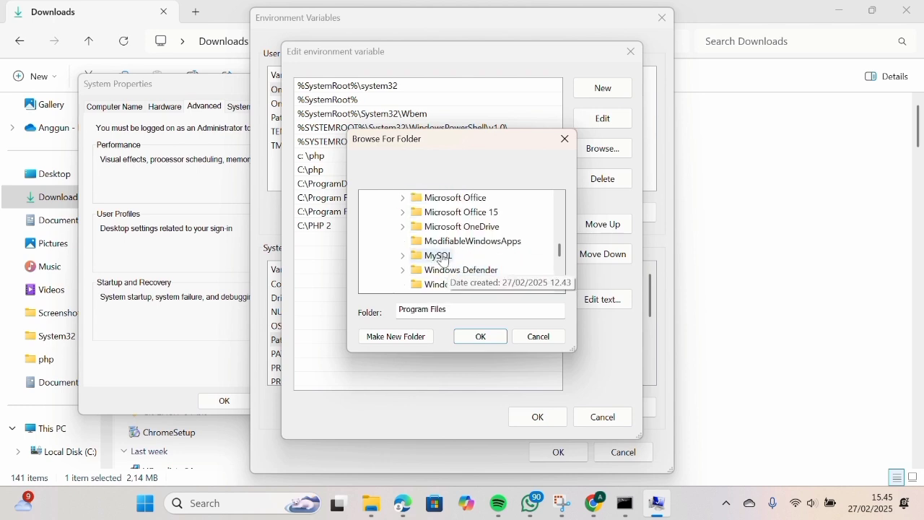
left_click(436, 256)
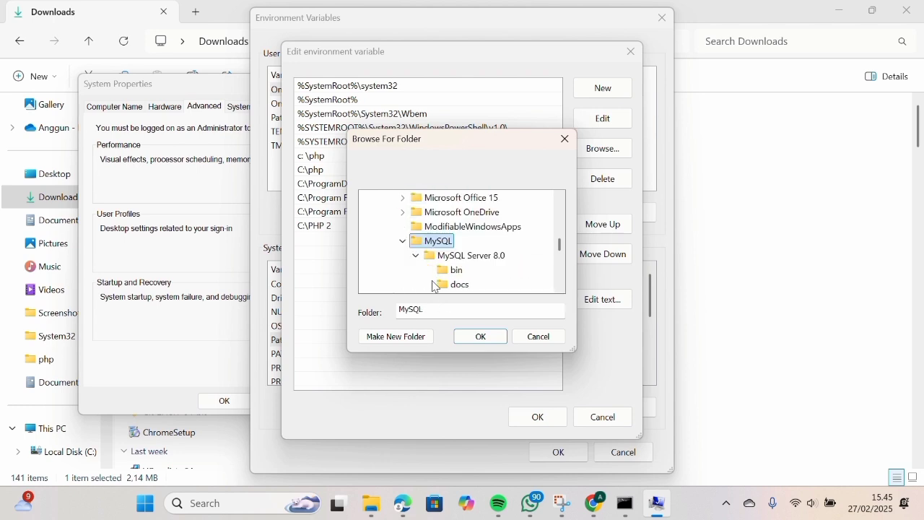
left_click(439, 257)
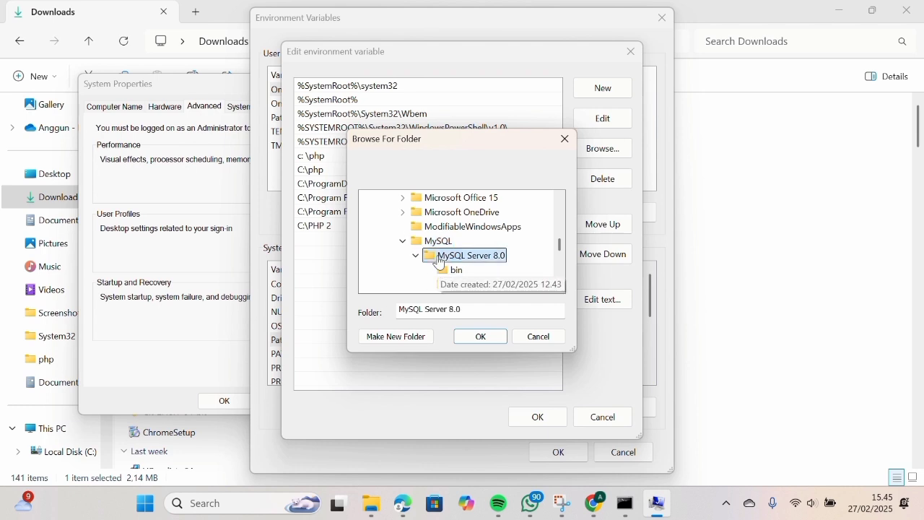
left_click(443, 275)
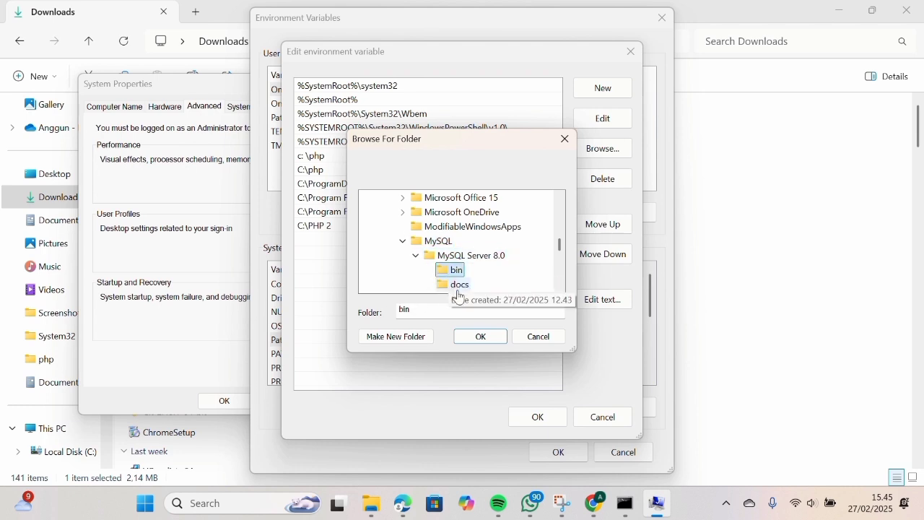
left_click(478, 337)
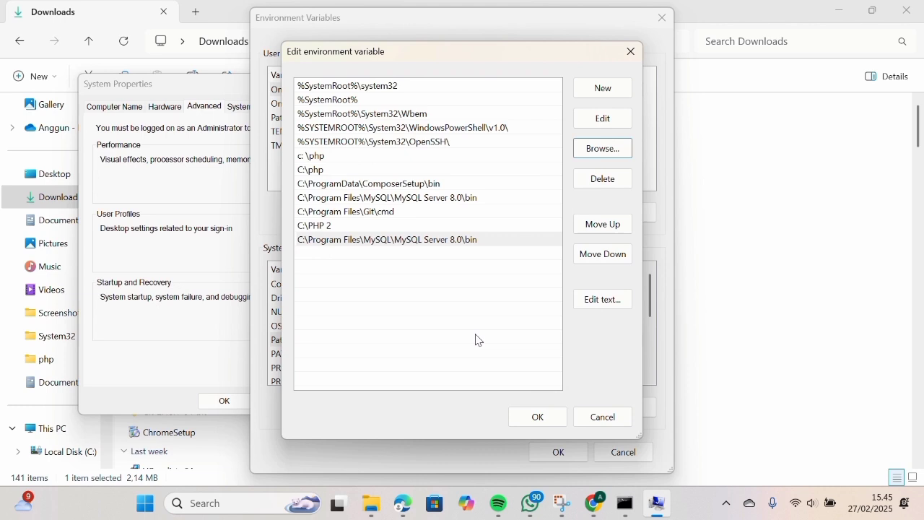
left_click(601, 180)
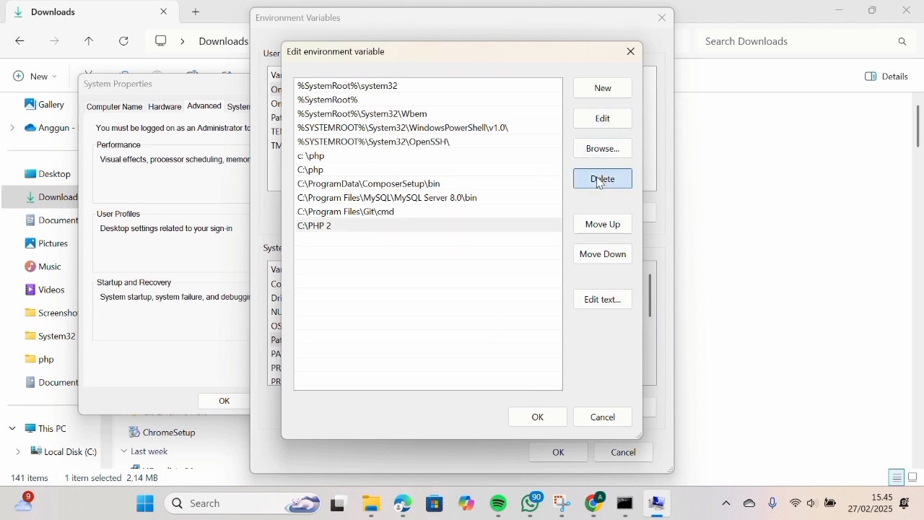
Accept the system Path entries and close the Environment Variables and System Properties dialogs with their settings saved.
left_click(538, 416)
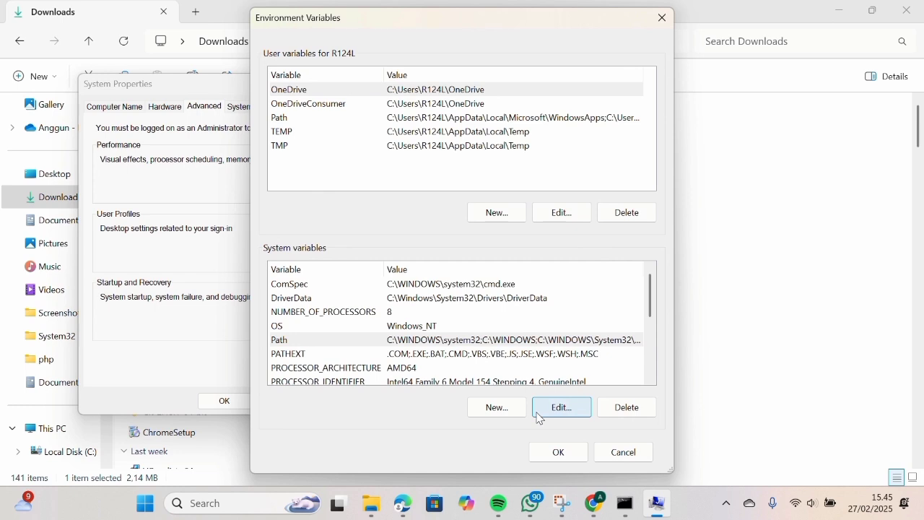
left_click(557, 452)
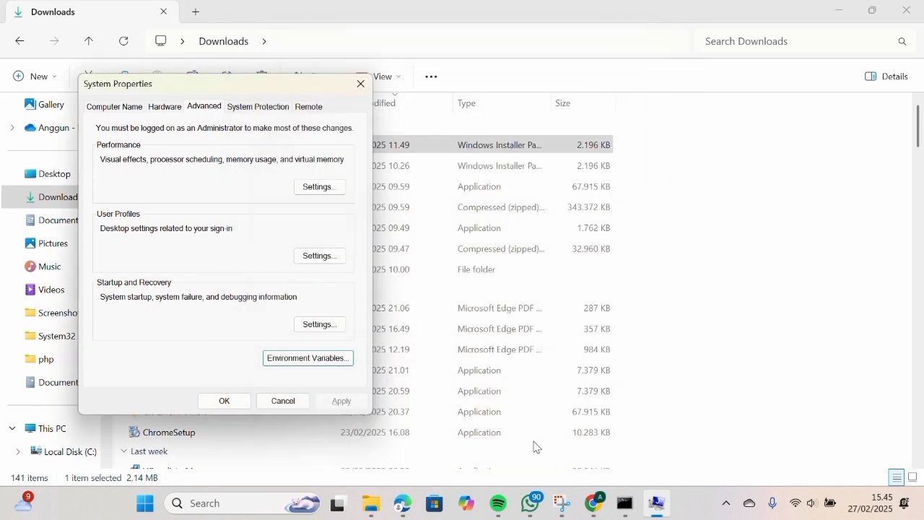
left_click(223, 404)
Switch to the administrator Command Prompt and check the installed MySQL version with mysql --version.
key("alt+Tab")
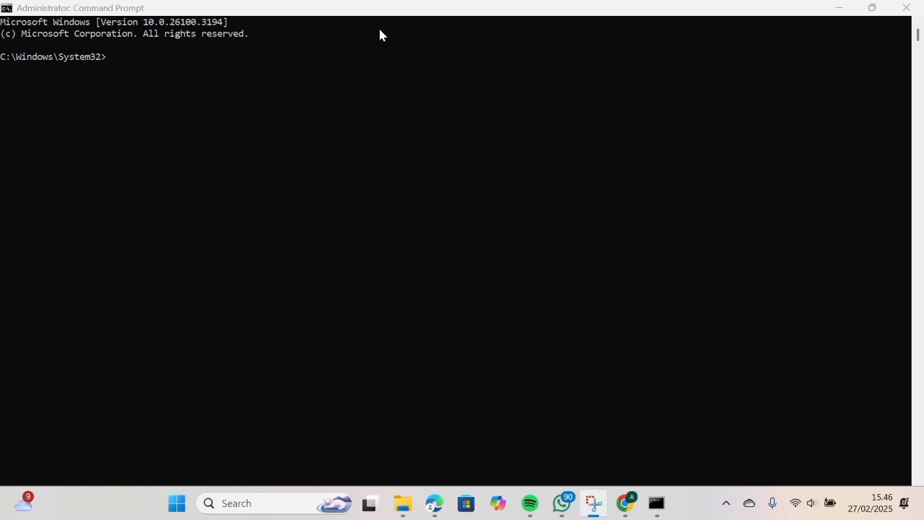
left_click(162, 63)
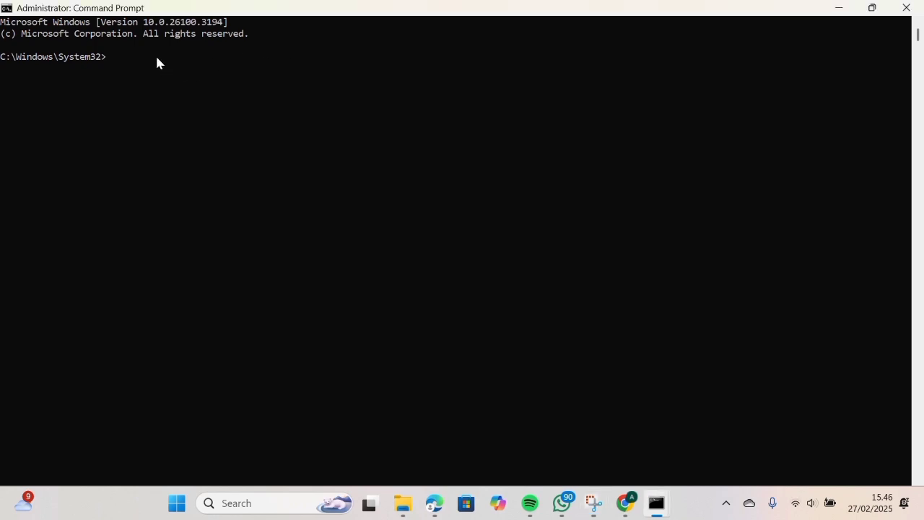
type("mysql")
left_click(388, 21)
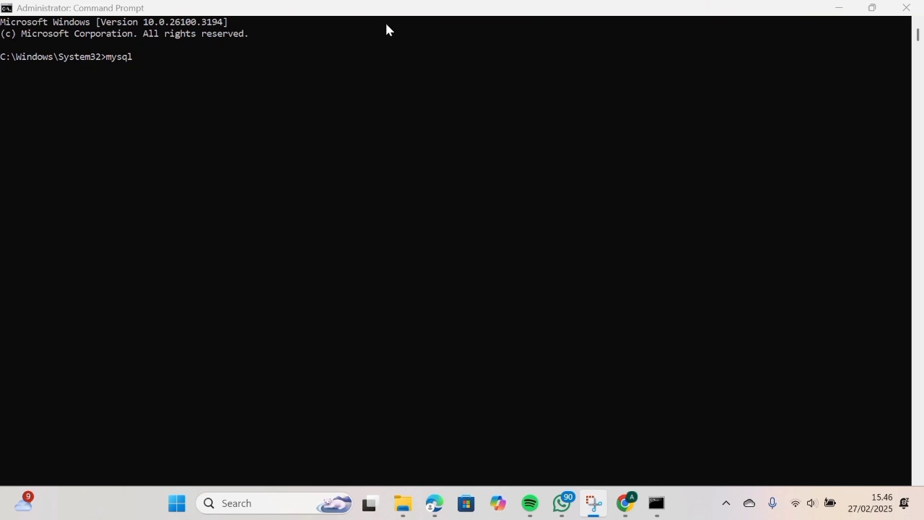
left_click(161, 62)
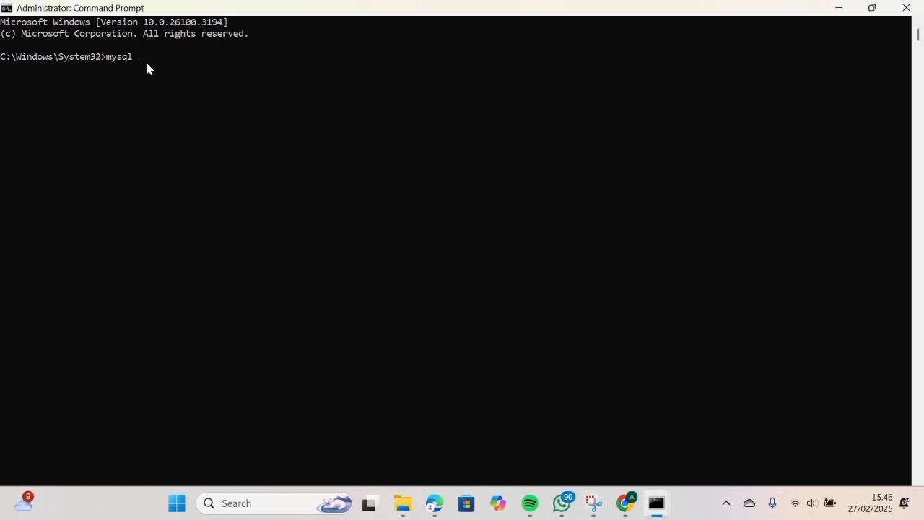
type("--version")
key("Return")
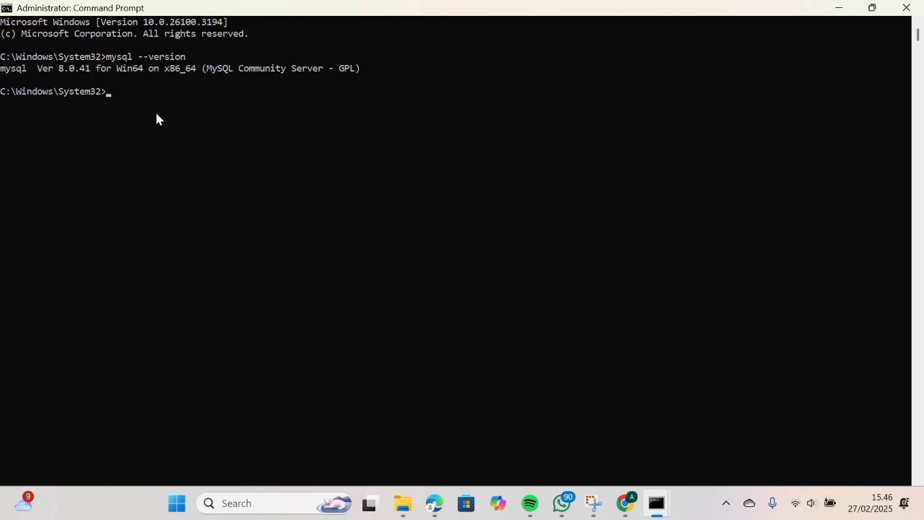
Log in to the MySQL monitor with mysql -u root -p, entering the root account password.
left_click(383, 24)
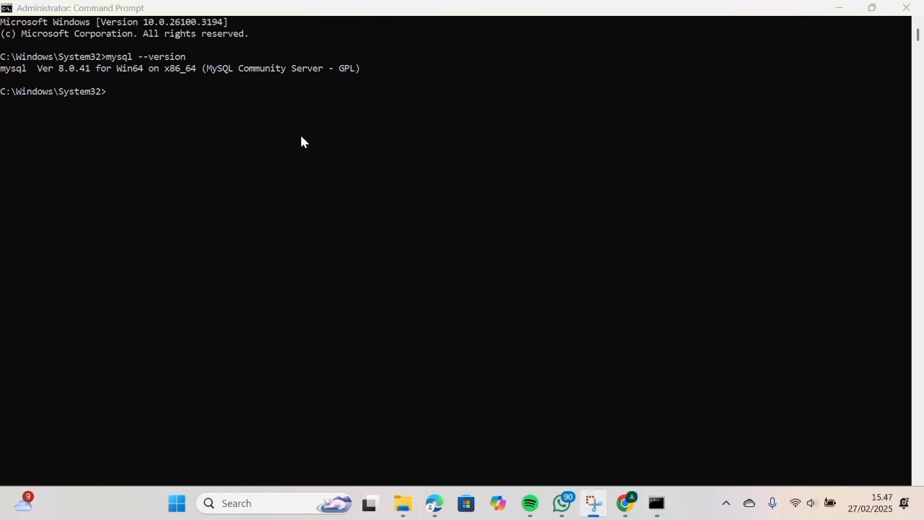
left_click(136, 91)
left_click(117, 92)
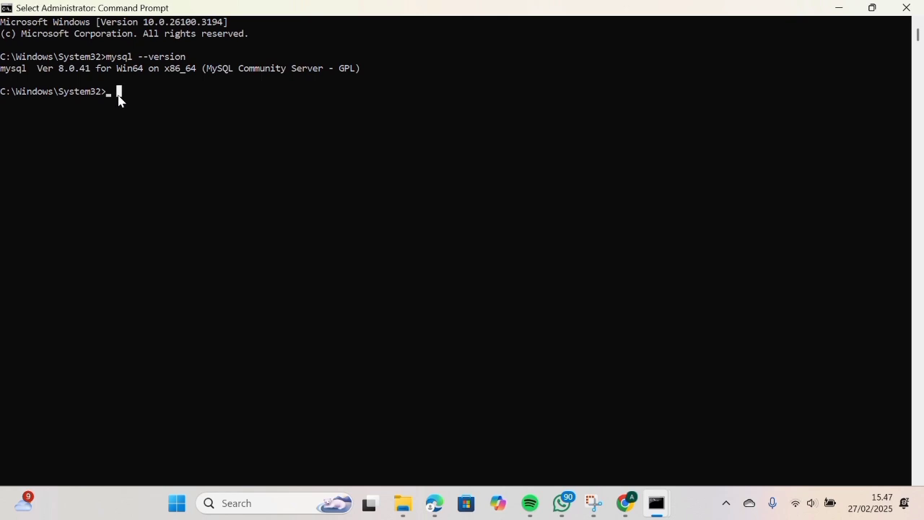
type("mysql")
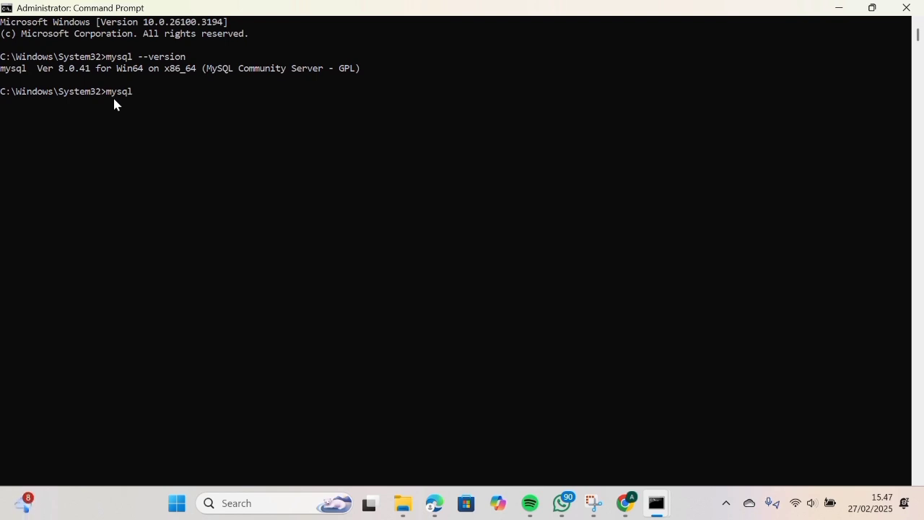
type("-u root -p")
key("Return")
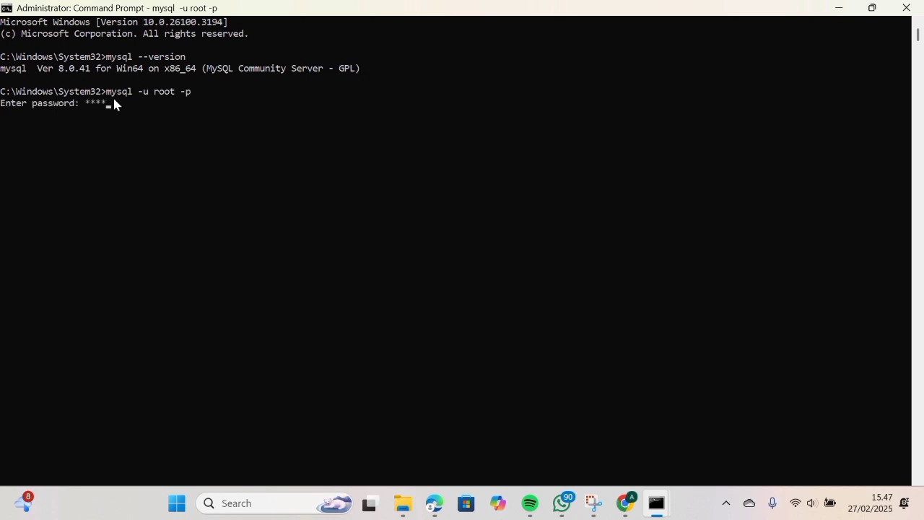
key("Return")
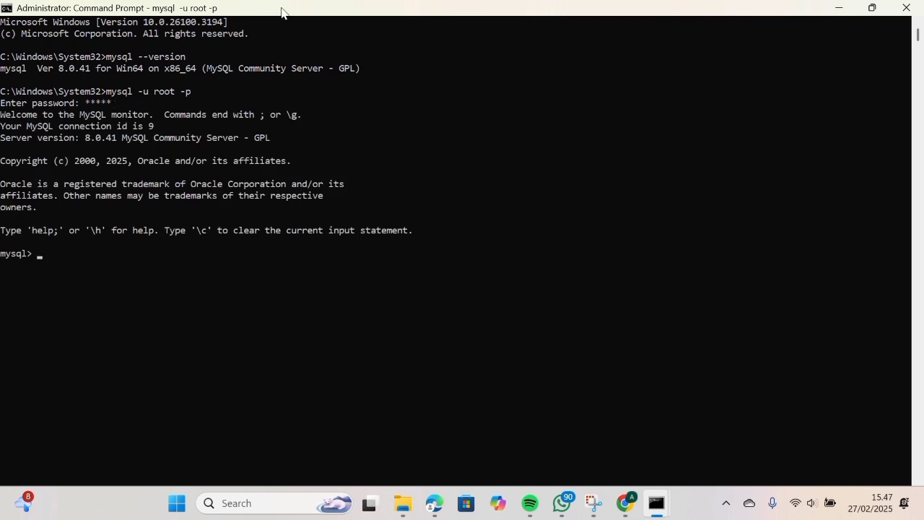
Launch Git-2.48.1-64-bit (1) from the Downloads folder and keep the default setup options from the license through the initial branch name.
key("alt+Tab")
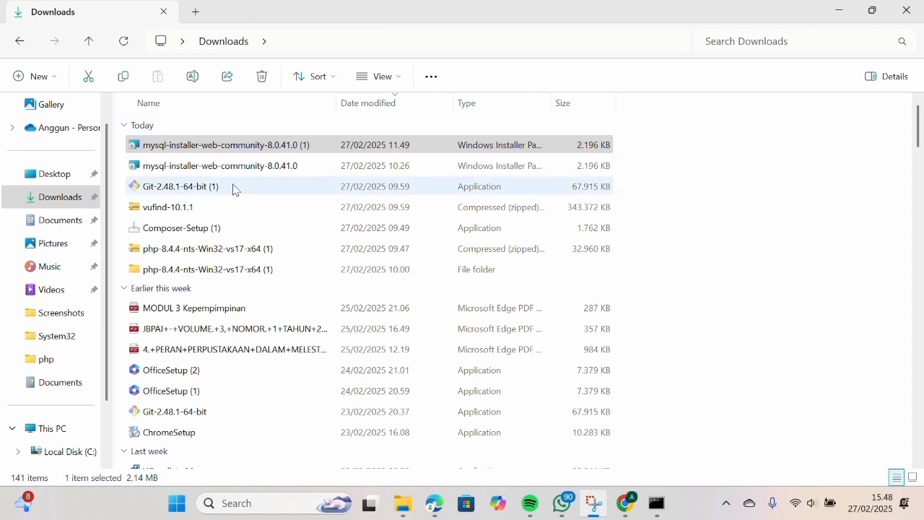
left_click(237, 187)
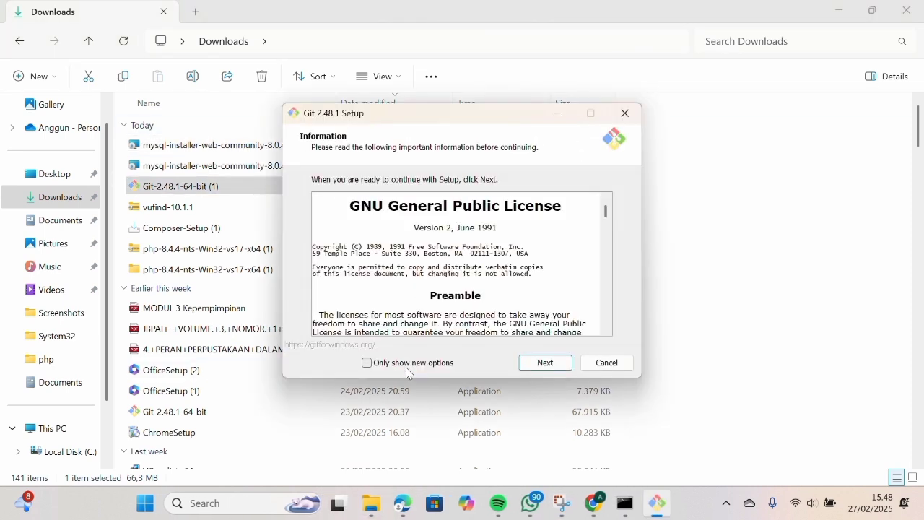
left_click(543, 366)
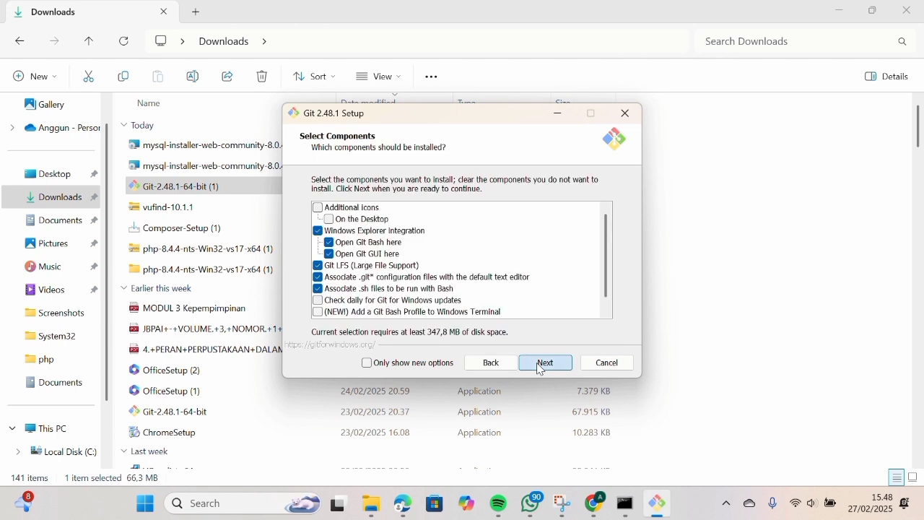
left_click(541, 366)
left_click(542, 366)
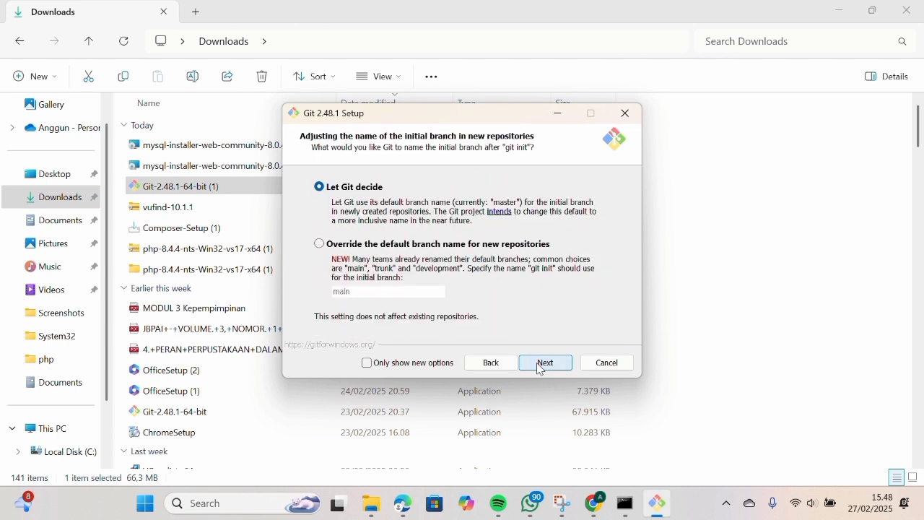
left_click(541, 368)
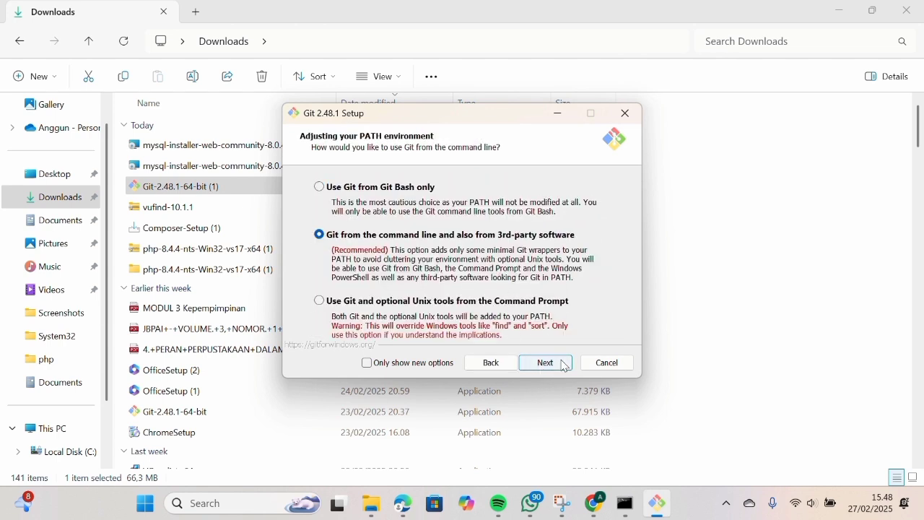
Keep the default Git setup options from the PATH environment through the extra options and start the installation.
left_click(565, 366)
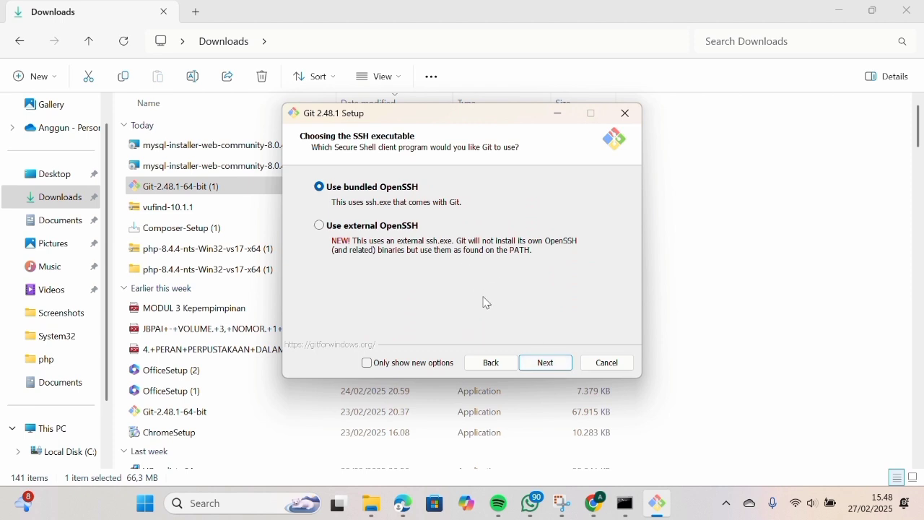
left_click(559, 369)
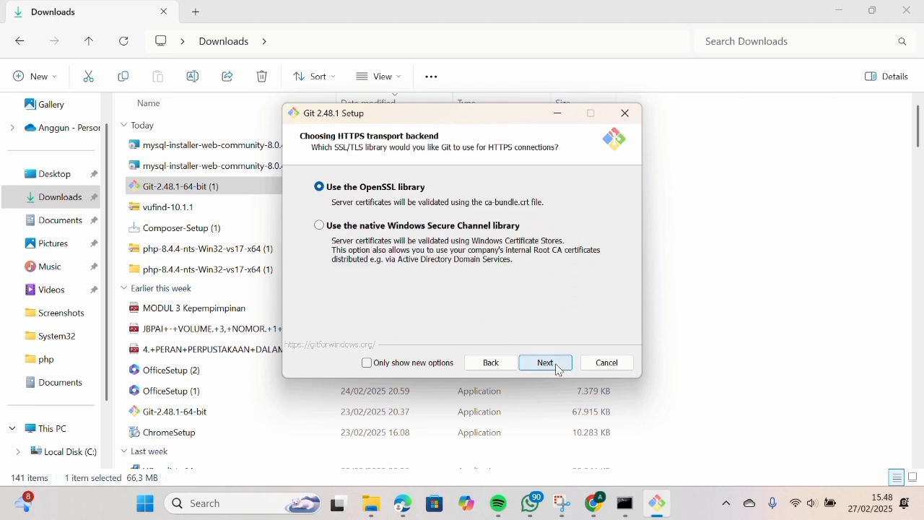
left_click(560, 369)
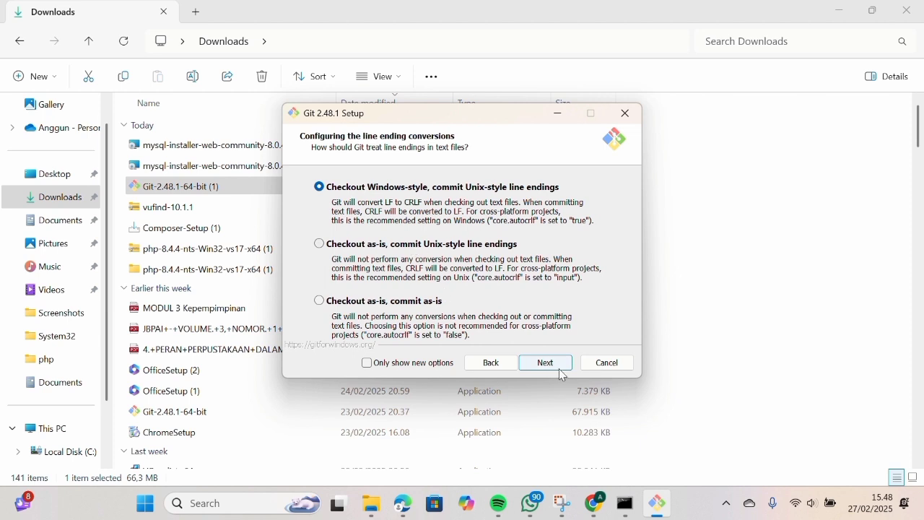
left_click(560, 370)
left_click(560, 369)
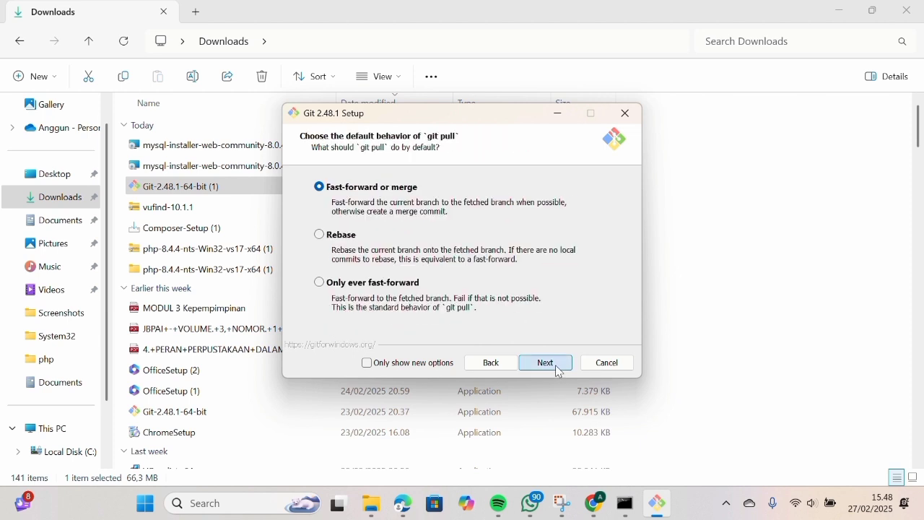
left_click(560, 369)
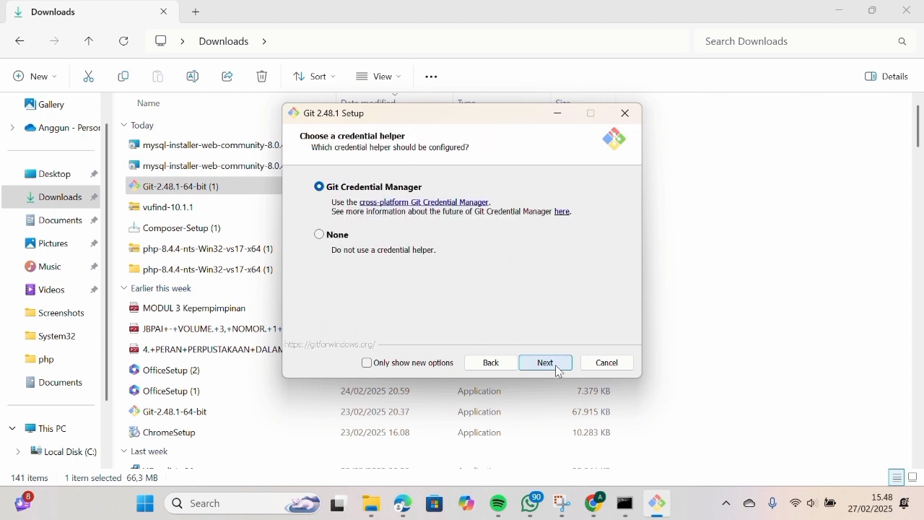
left_click(559, 370)
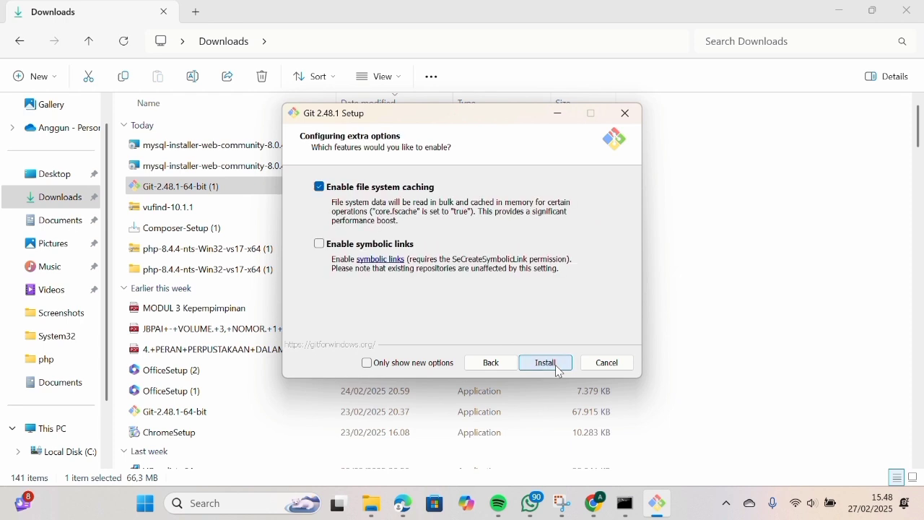
left_click(559, 370)
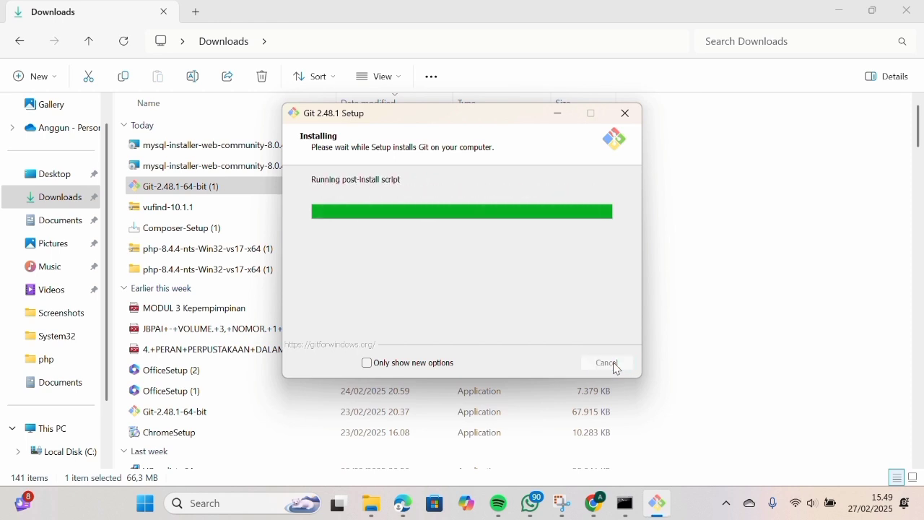
Finish the Git setup with Launch Git Bash enabled and View Release Notes disabled, and maximize the Git Bash window.
left_click(417, 229)
left_click(417, 244)
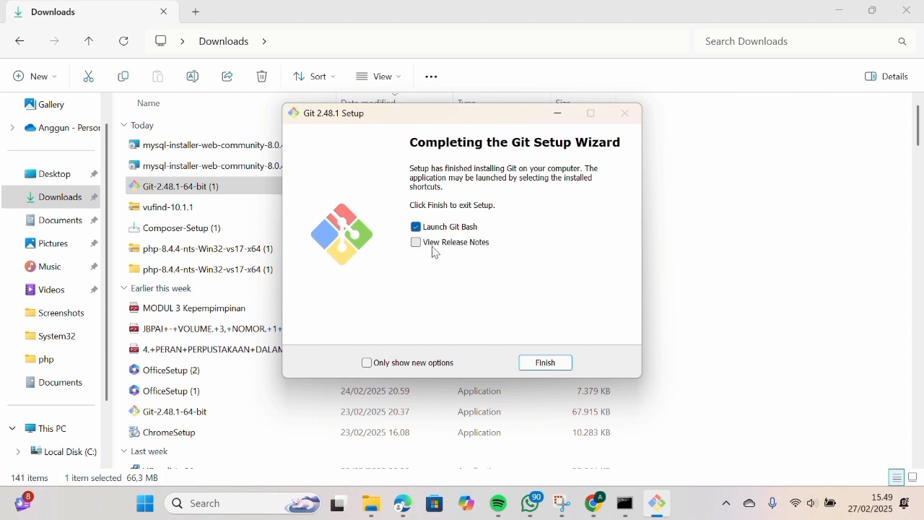
left_click(567, 365)
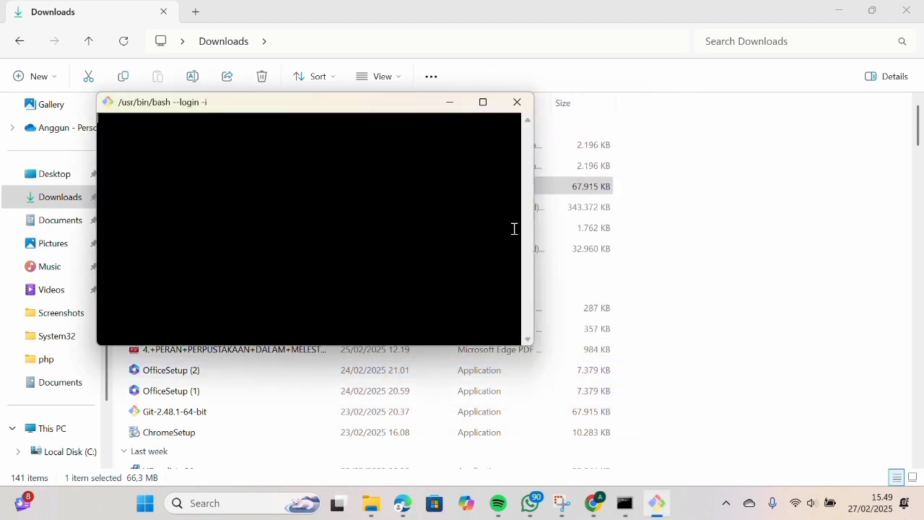
left_click(483, 103)
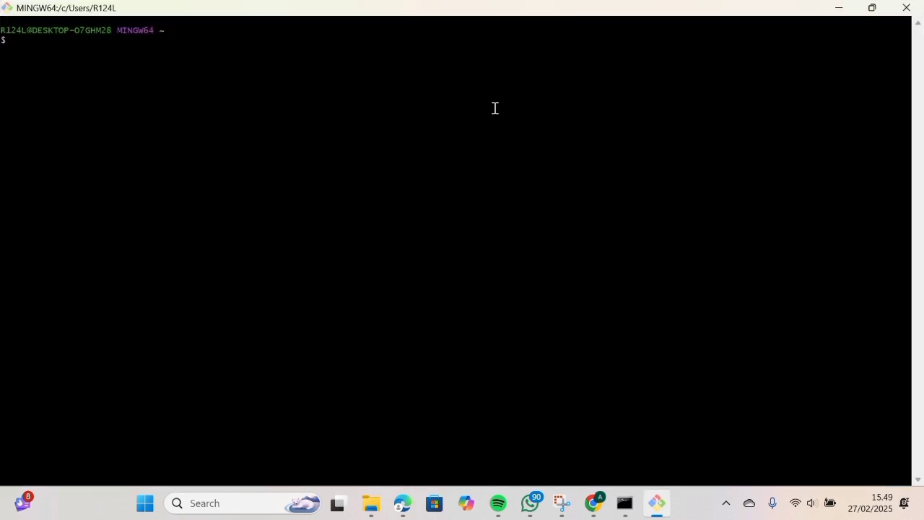
Open Command Prompt as administrator and maximize its window.
left_click(384, 20)
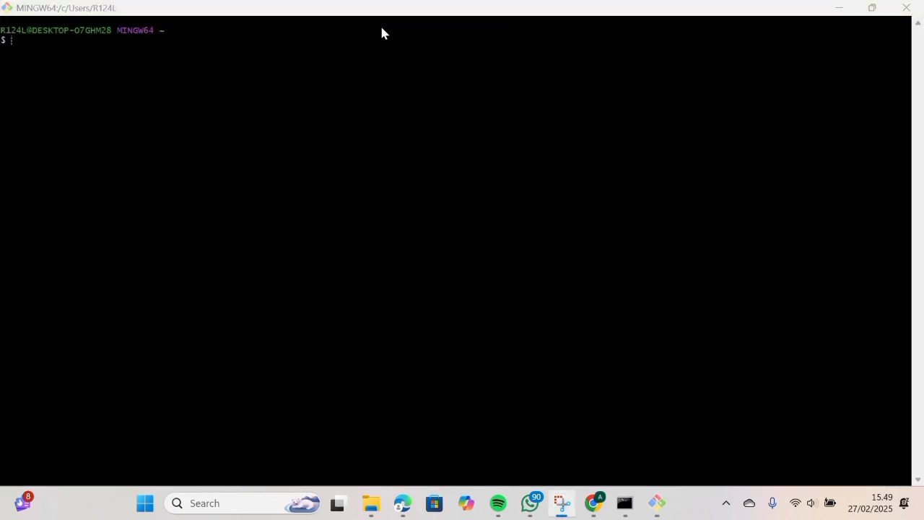
left_click(228, 514)
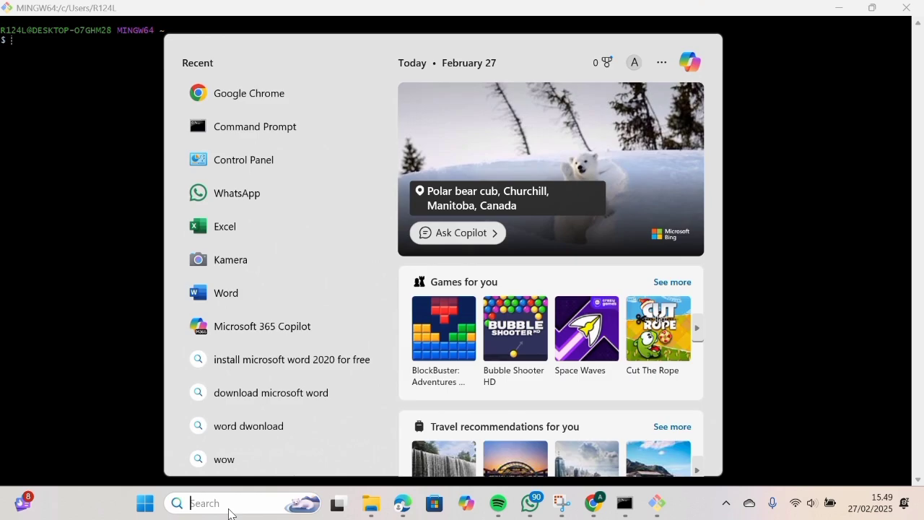
right_click(350, 132)
left_click(381, 151)
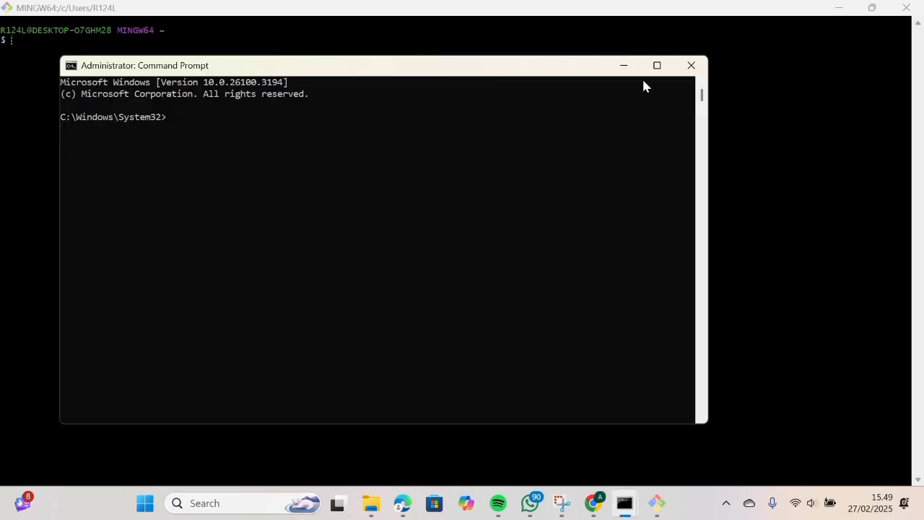
left_click(657, 65)
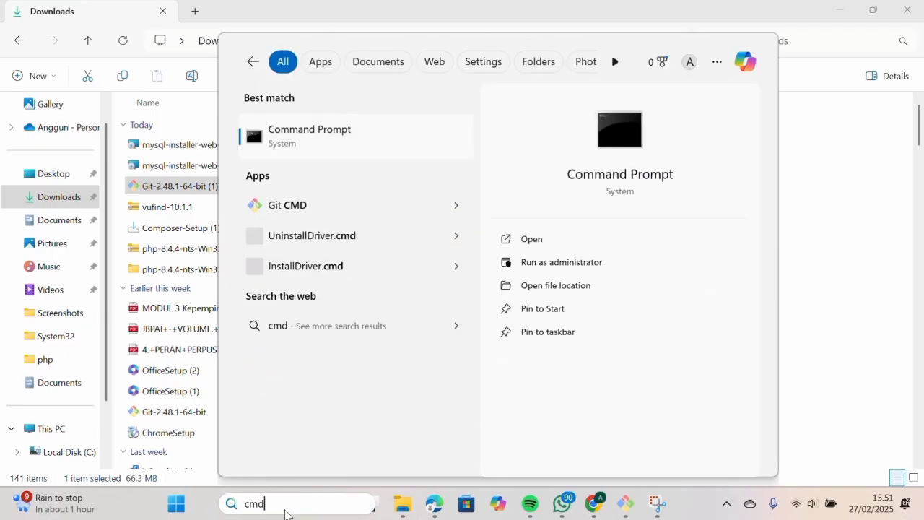
key("Return")
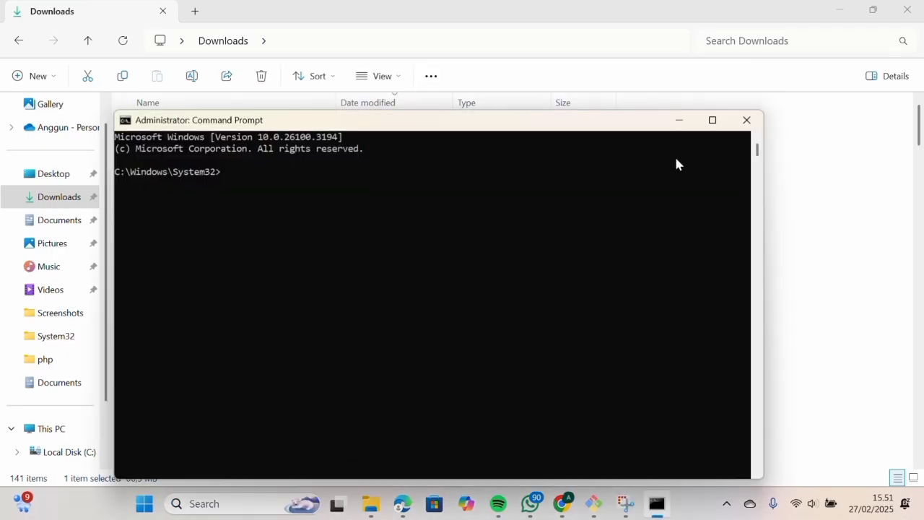
type("git clone https")
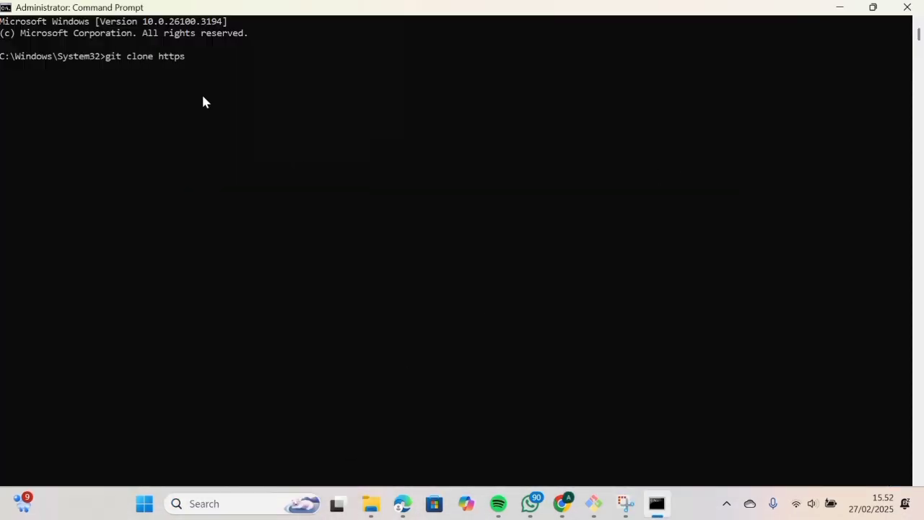
type("://github")
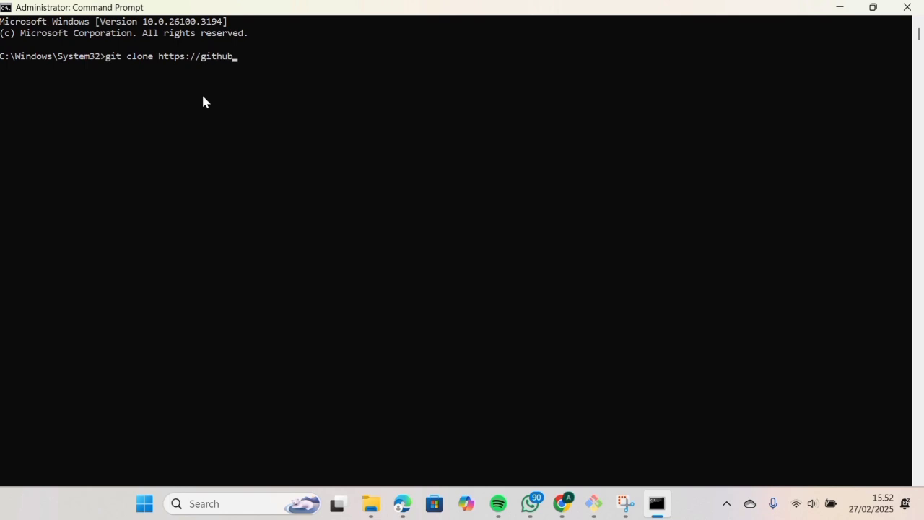
type(".com/vufind")
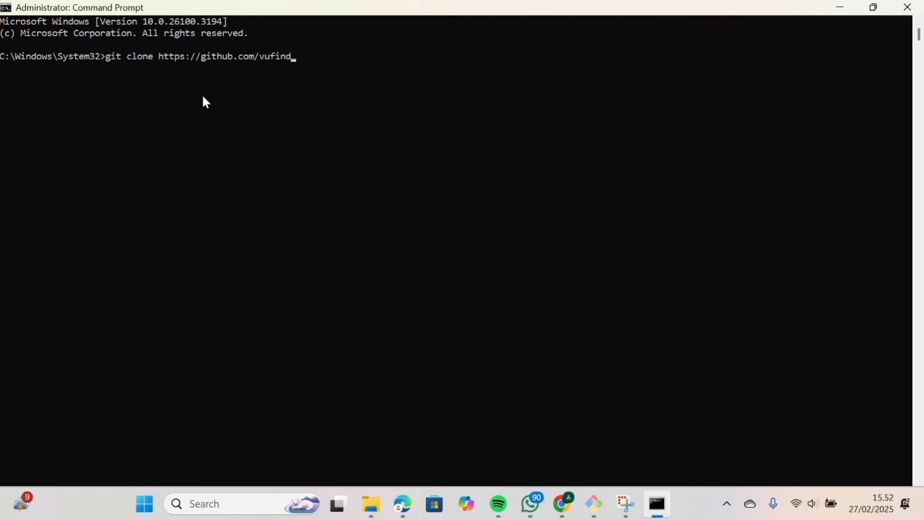
type("-org/vuf")
key("BackSpace")
key("BackSpace")
key("BackSpace")
key("BackSpace")
type("/vufind.git")
key("Caps_Lock")
type("C:\\")
key("Caps_Lock")
type("Vu")
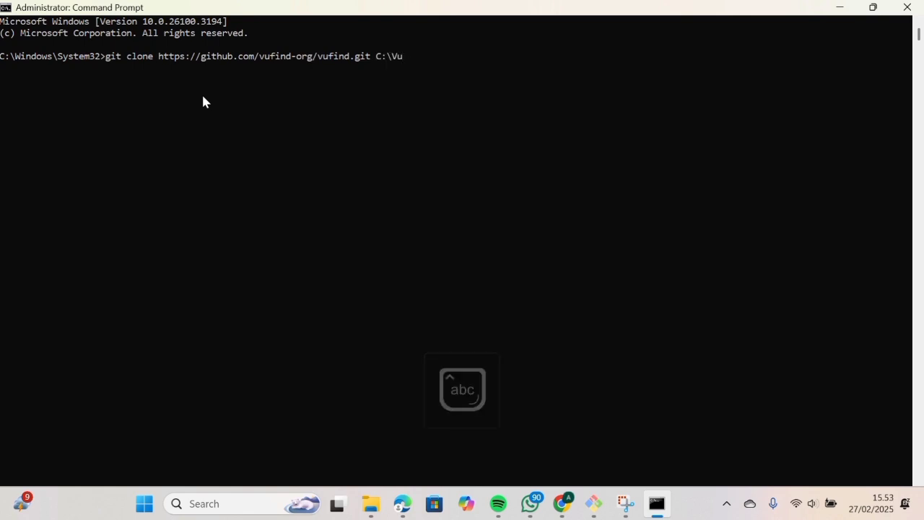
key("Caps_Lock")
type("Find\\-1")
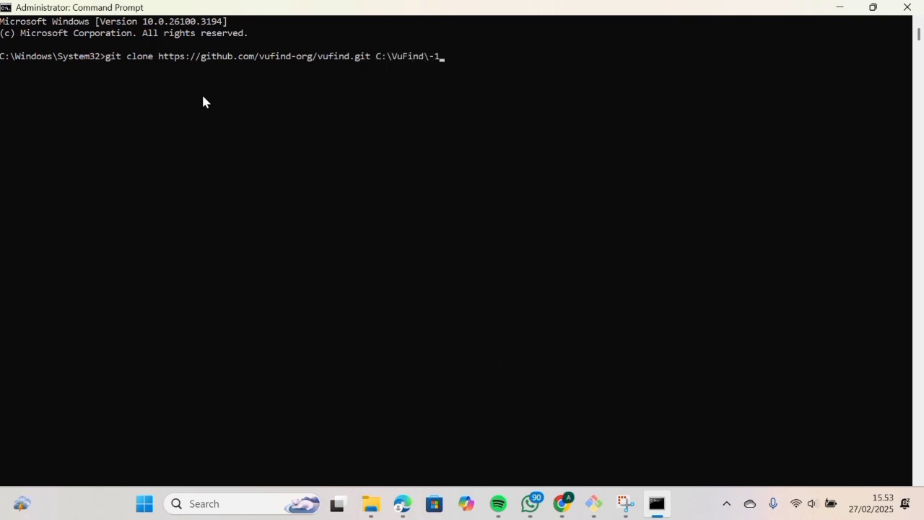
type("o.2")
key("Return")
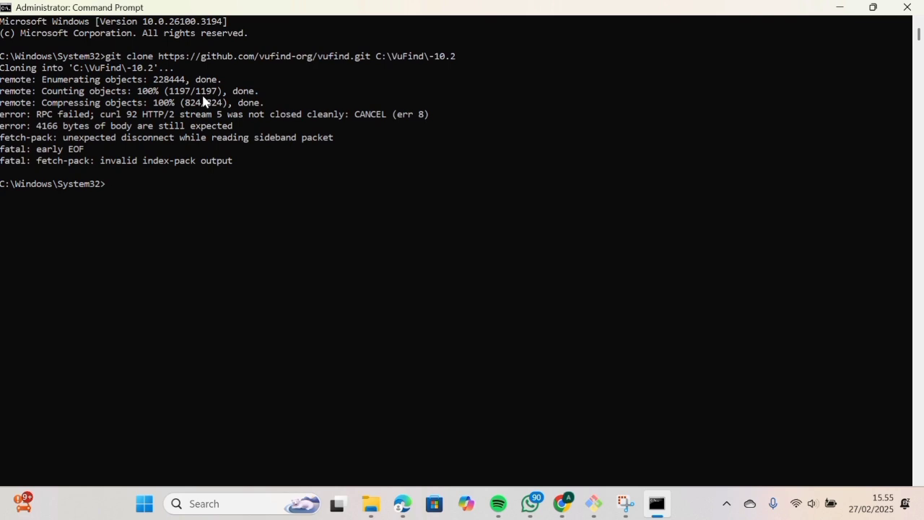
Open a new administrator Command Prompt and change to the C:\VuFind\vufind-10.2 directory.
left_click(216, 503)
right_click(303, 91)
left_click(361, 113)
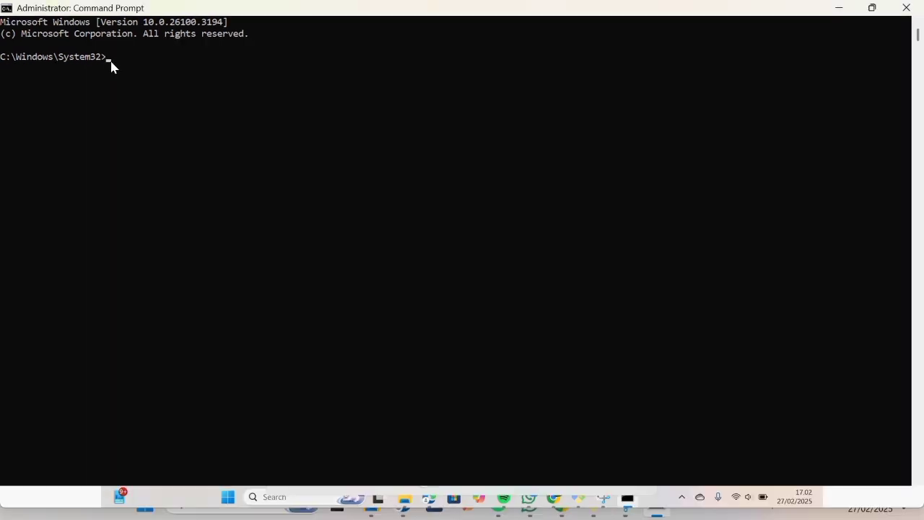
type("cd C:\\VuFind\\vufind-10.2")
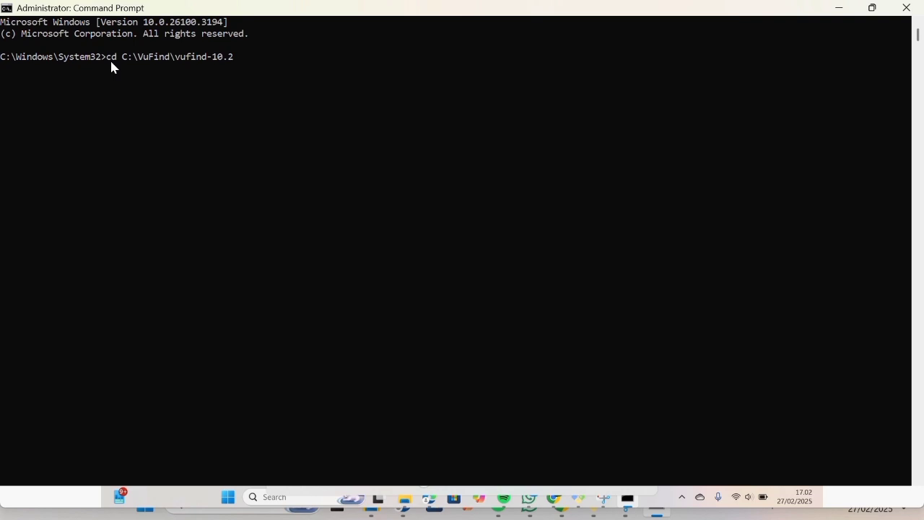
key("Return")
List the contents of the vufind-10.2 directory with dir.
left_click(148, 91)
type("dir")
key("Return")
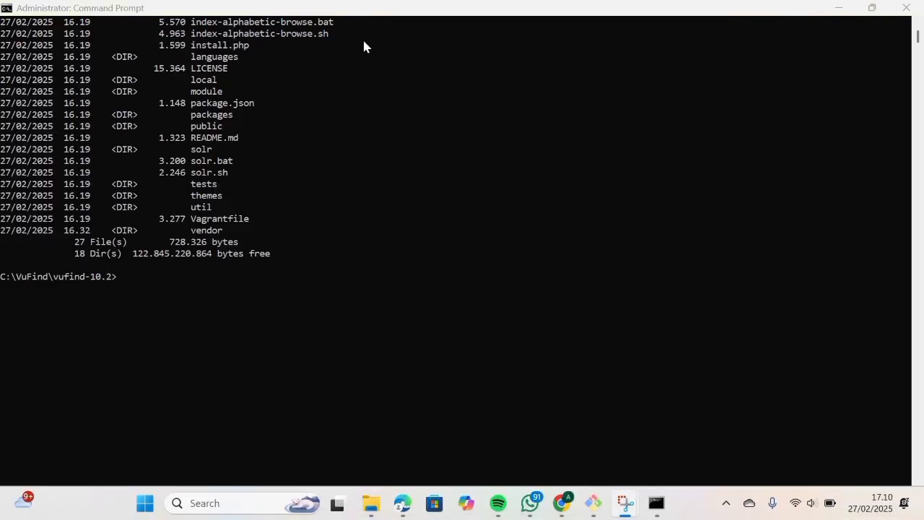
Start the PHP development server for the public folder with php -S localhost:8000 -t public.
left_click(126, 284)
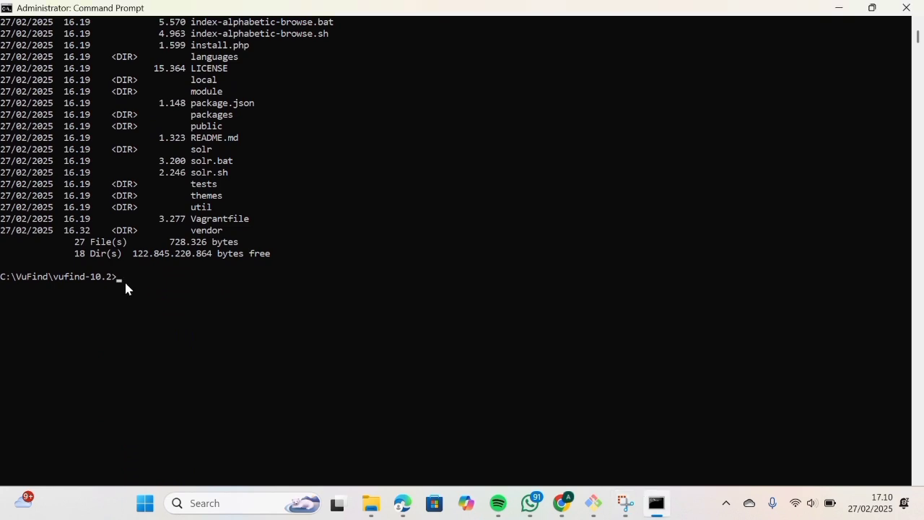
type("php -S localhost:8000 -t public")
key("Return")
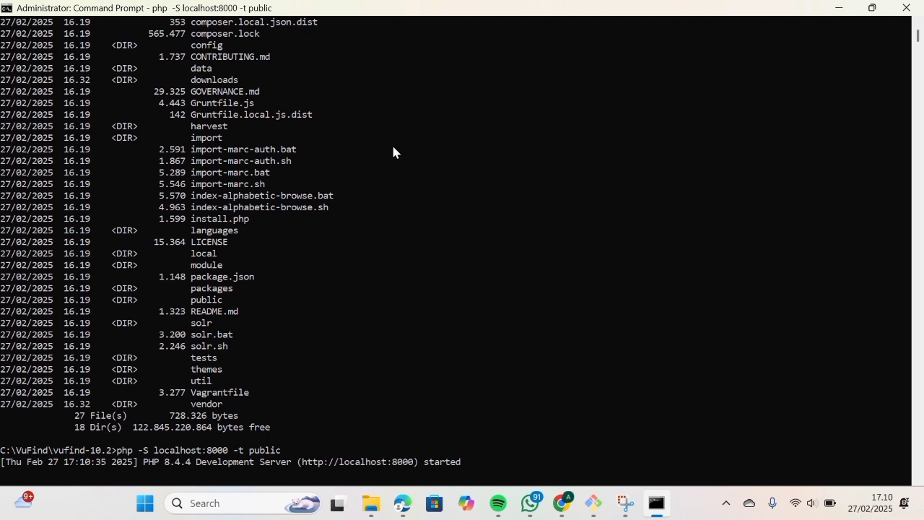
left_click(381, 20)
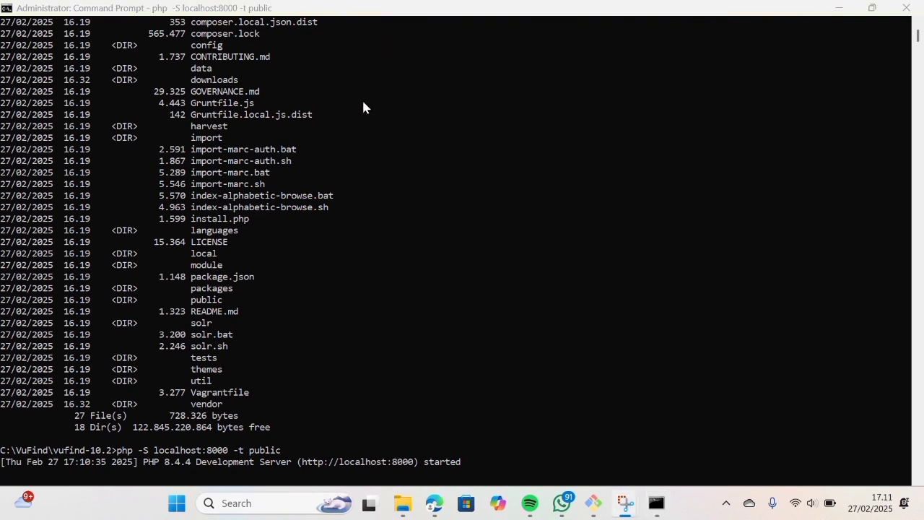
left_click(271, 504)
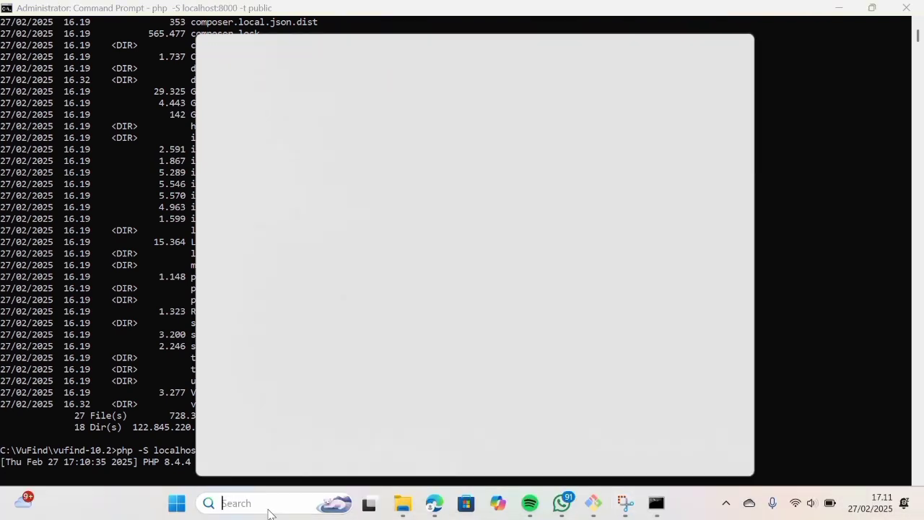
left_click(299, 126)
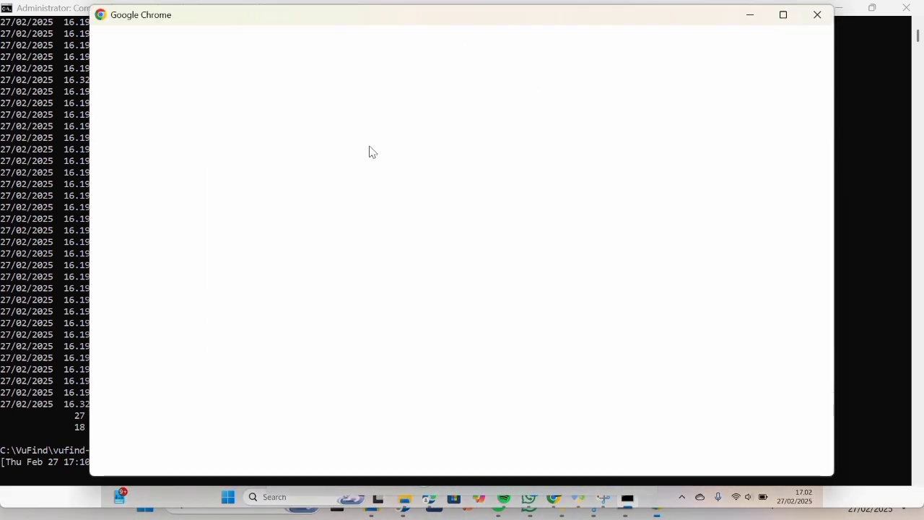
left_click(527, 243)
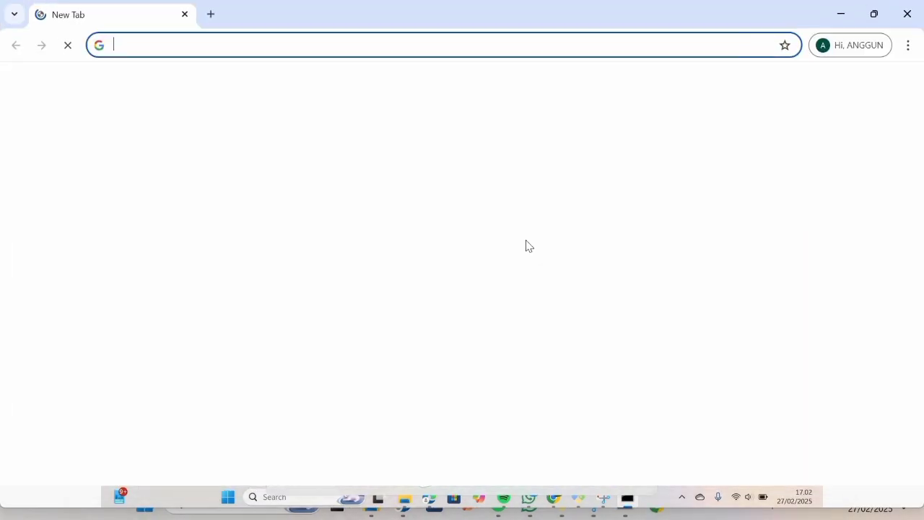
left_click(282, 270)
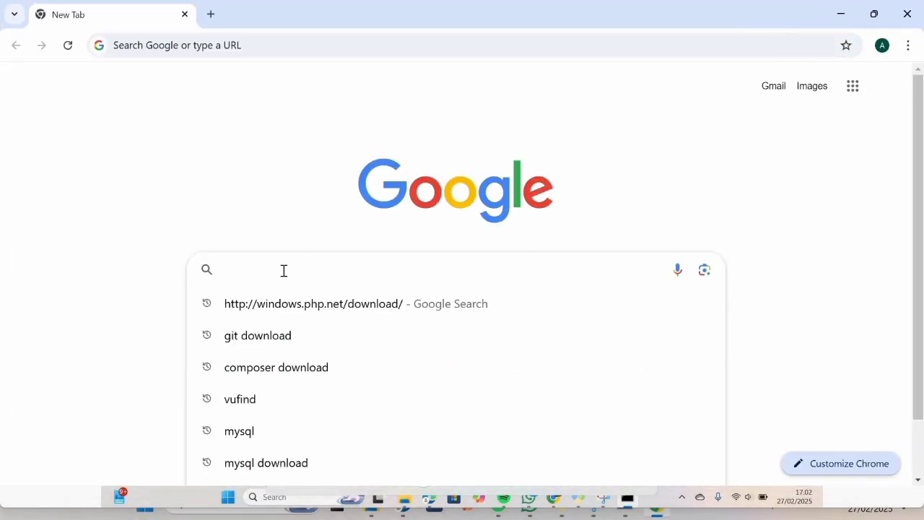
type("http://localhost:8000")
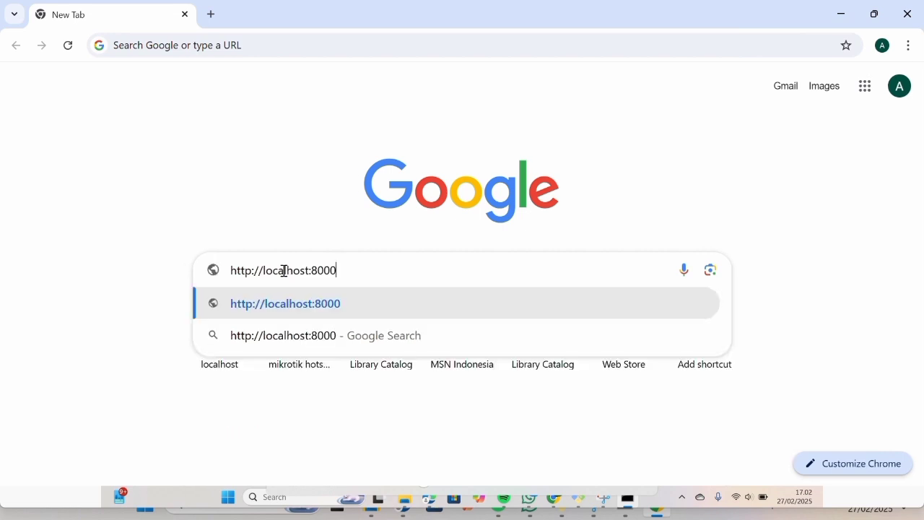
key("Return")
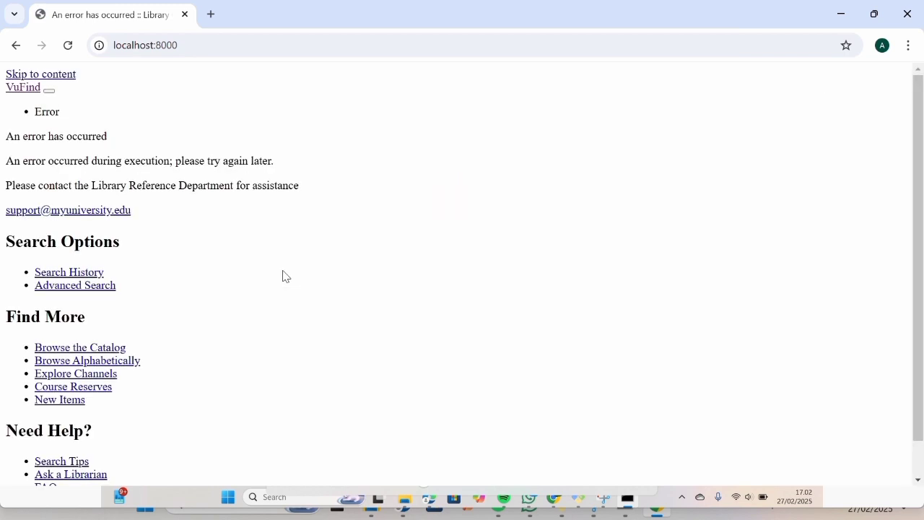
scroll(286, 277, "down", 1)
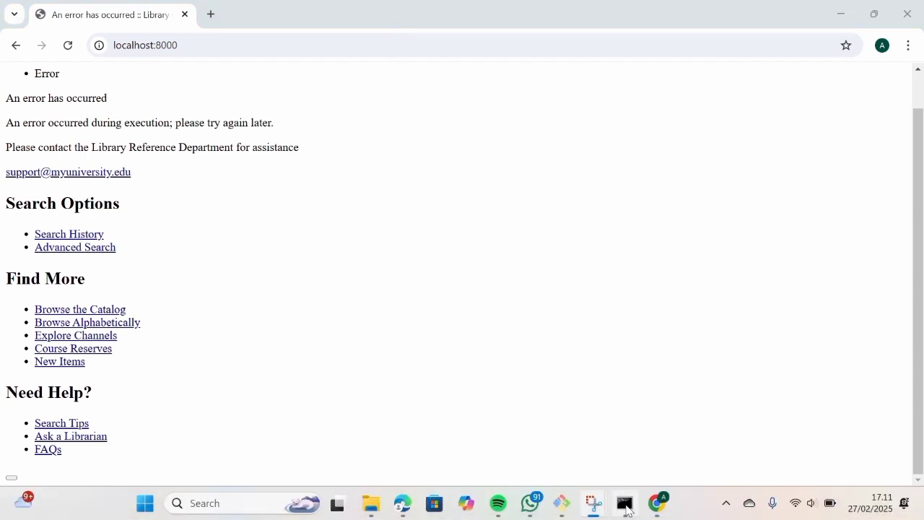
Switch to the Command Prompt running the PHP server and examine its request log.
mouse_move(620, 509)
left_click(599, 434)
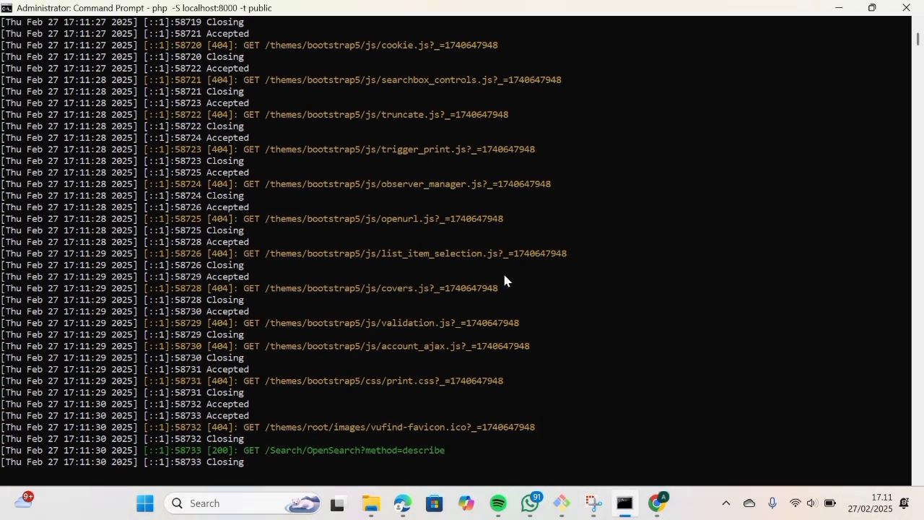
Review the most recent requests at the end of the PHP server log.
scroll(504, 280, "up", 5)
scroll(504, 280, "down", 5)
scroll(504, 280, "down", 3)
scroll(504, 280, "up", 1)
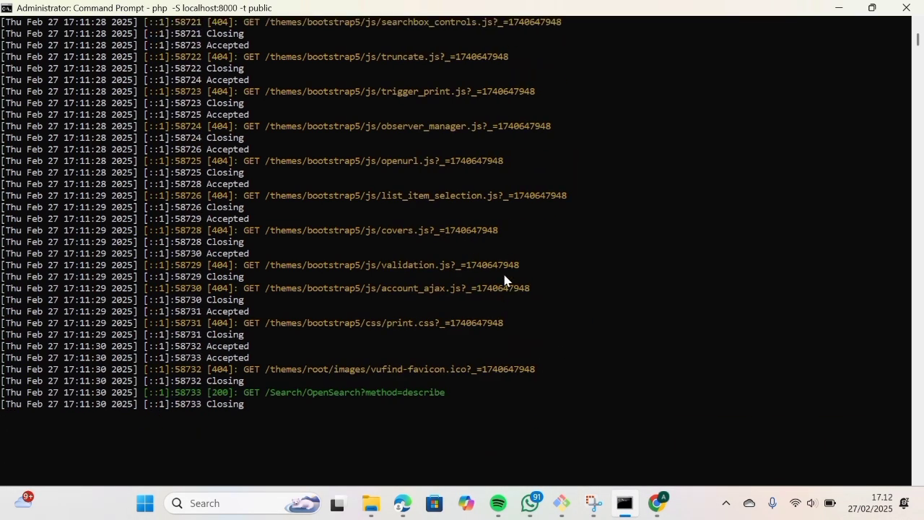
Switch to the VuFind page in Chrome, view its Search History page, and return to the home page.
mouse_move(657, 503)
left_click(648, 458)
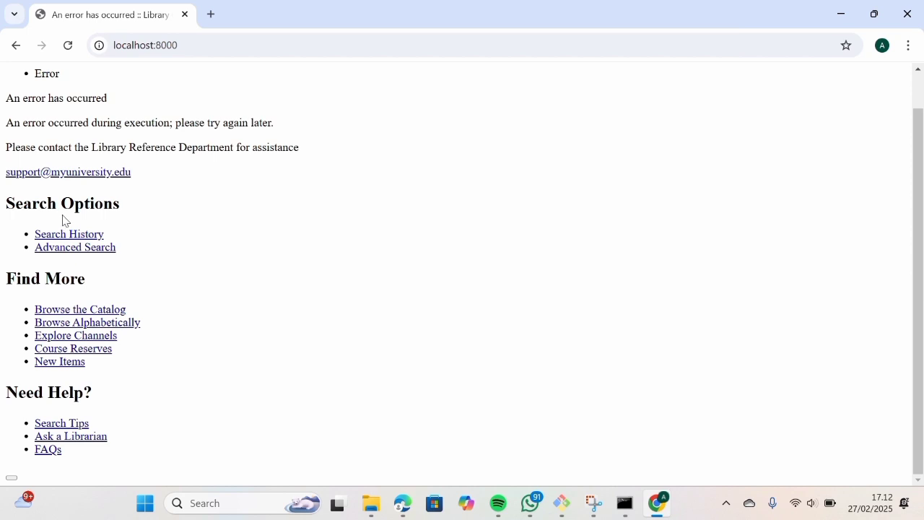
left_click(89, 239)
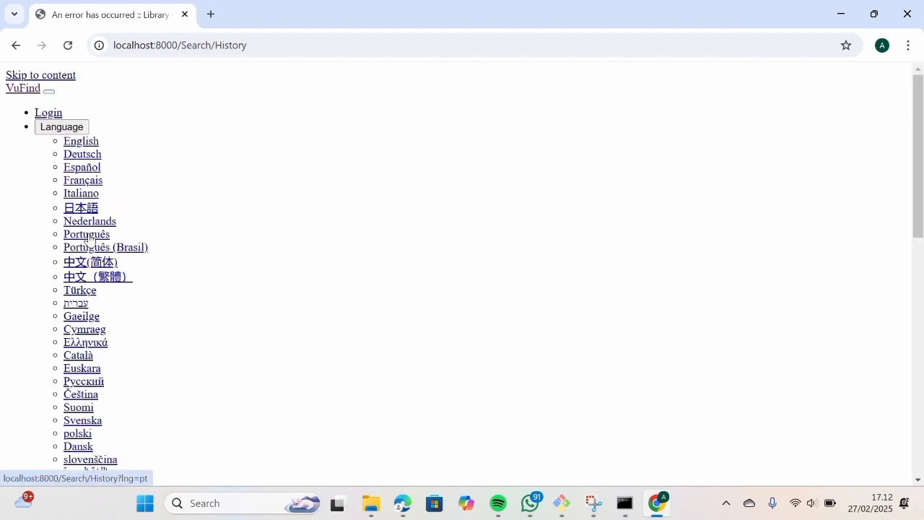
scroll(143, 132, "down", 2)
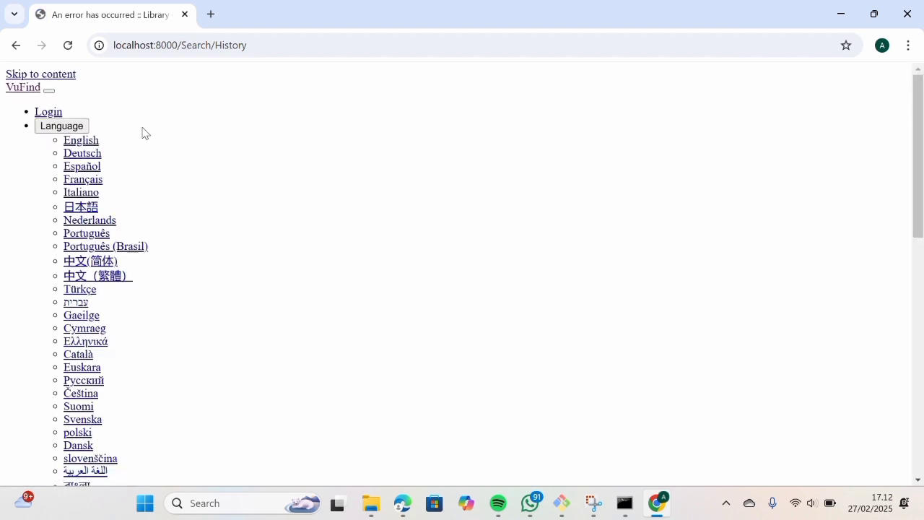
left_click(16, 45)
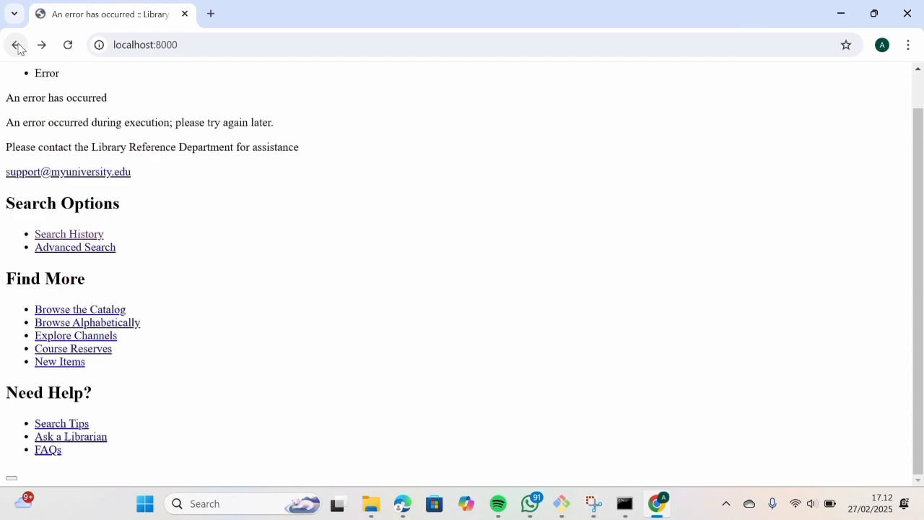
Open VuFind's Advanced Search page and look through it down to the Find More links.
left_click(80, 254)
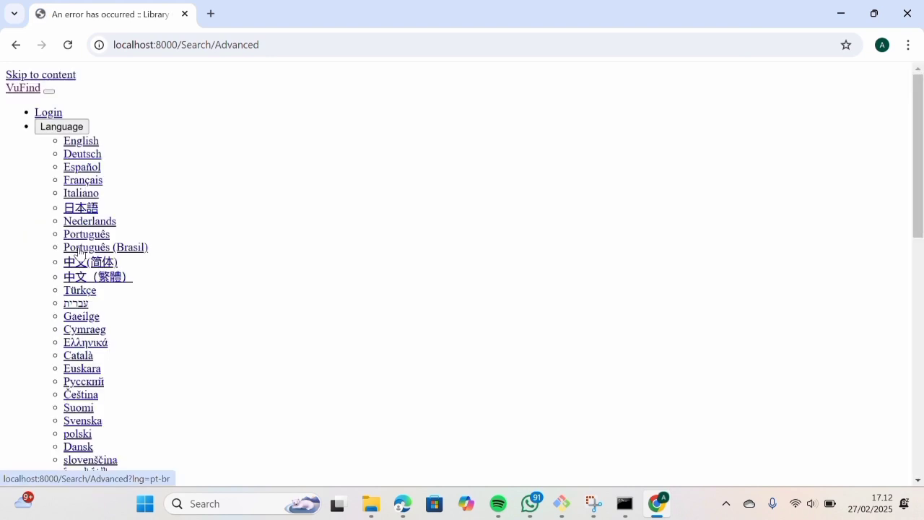
scroll(79, 253, "down", 4)
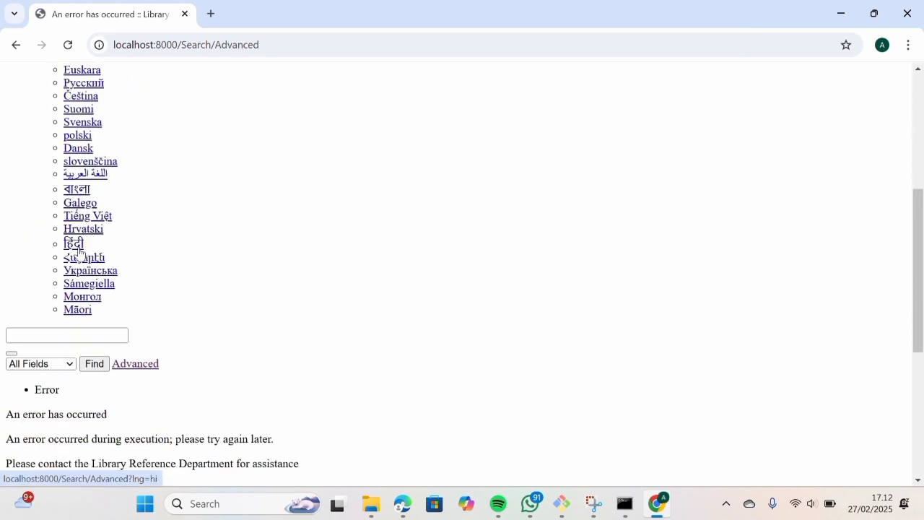
scroll(80, 252, "down", 2)
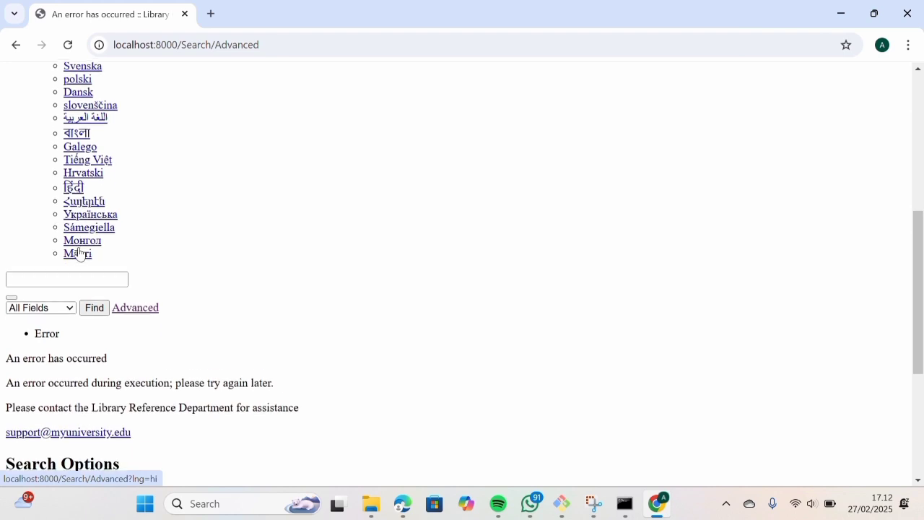
scroll(79, 247, "down", 3)
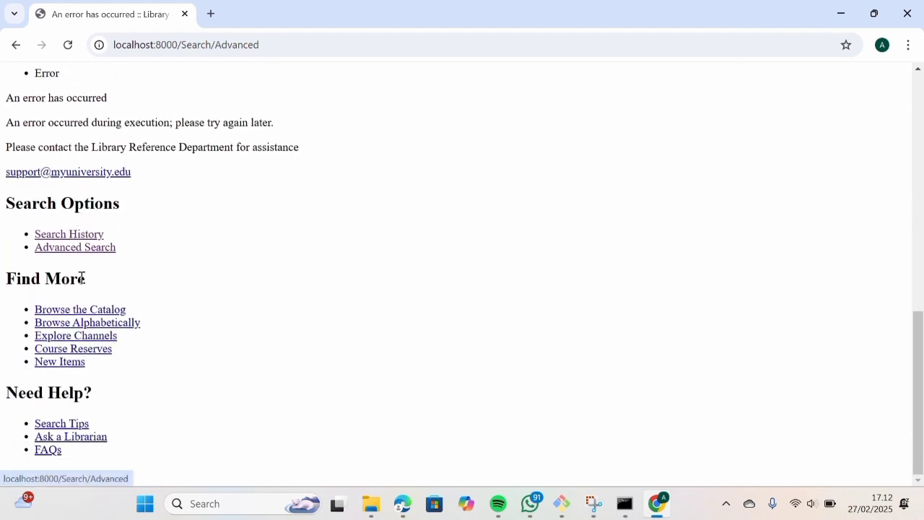
Open the Browse the Catalog page and look through it to the browse categories.
left_click(104, 310)
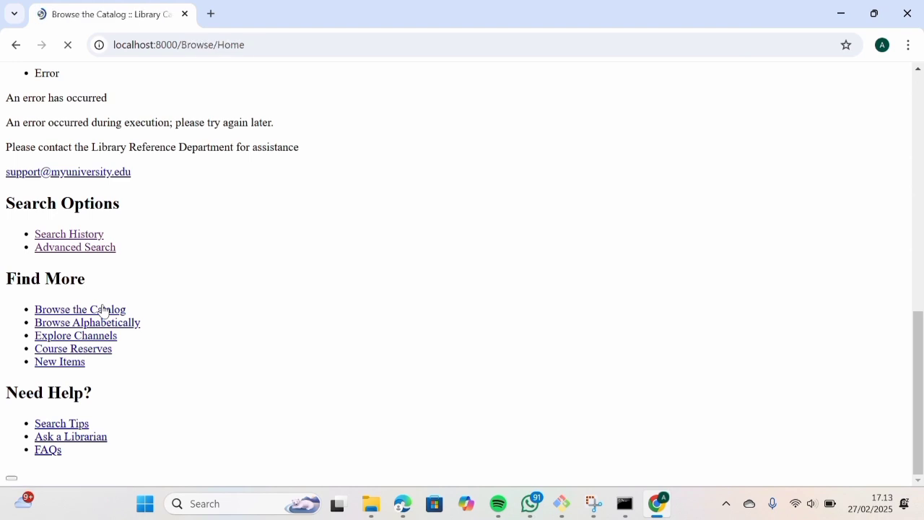
scroll(103, 311, "down", 3)
scroll(104, 310, "down", 2)
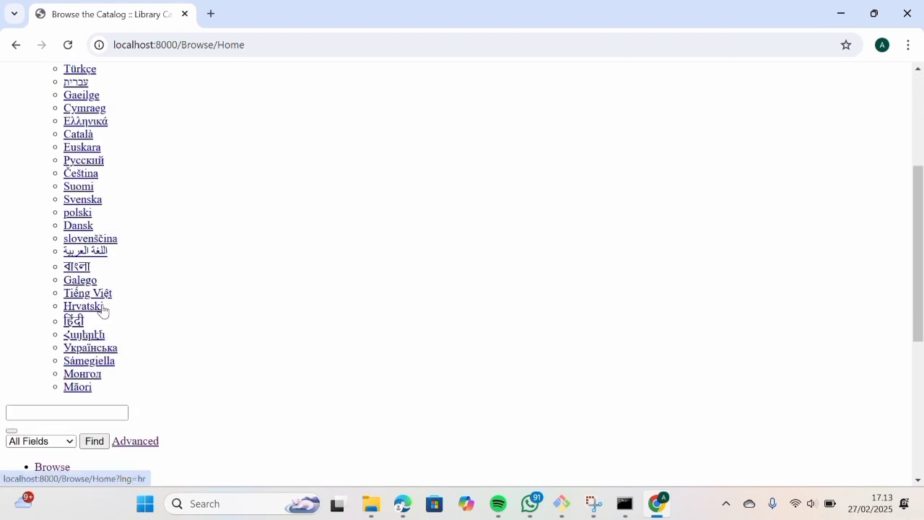
scroll(103, 307, "down", 2)
scroll(104, 305, "down", 1)
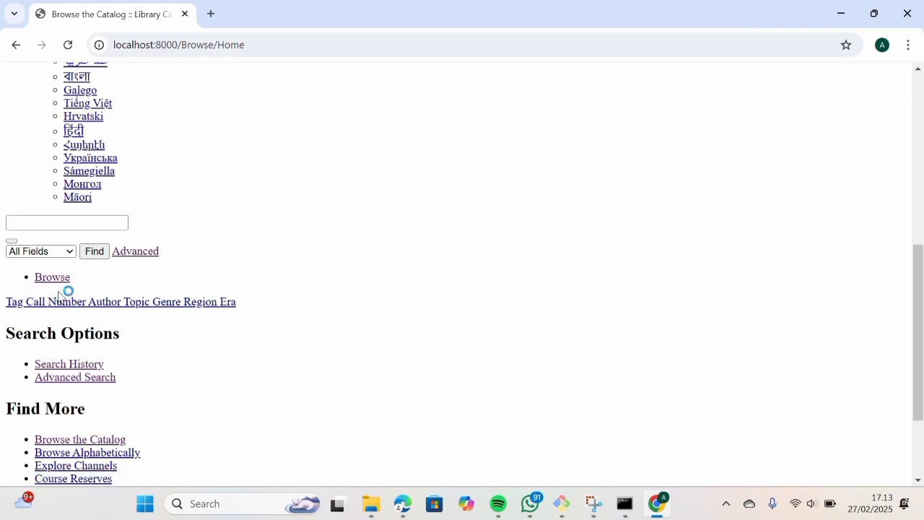
Try the search types Title, Author and Subject in turn, leaving the search type set to Call Number.
left_click(70, 253)
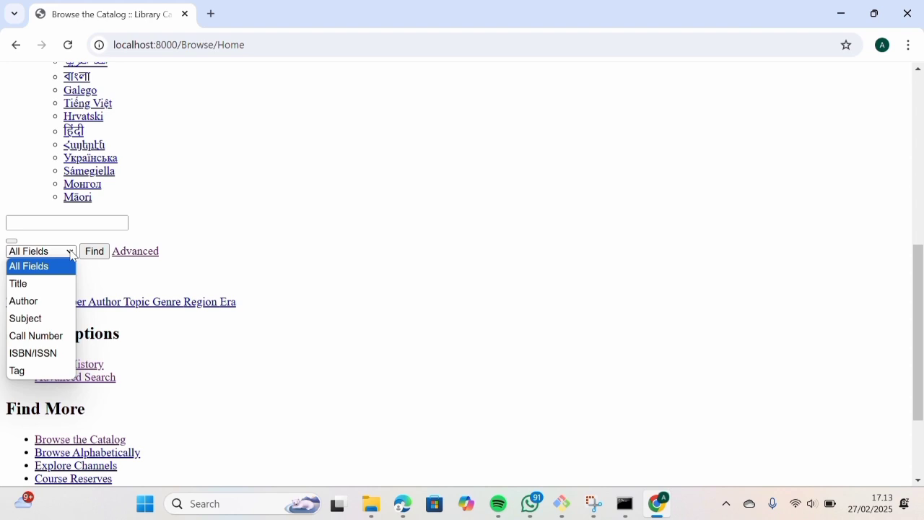
left_click(43, 285)
left_click(72, 253)
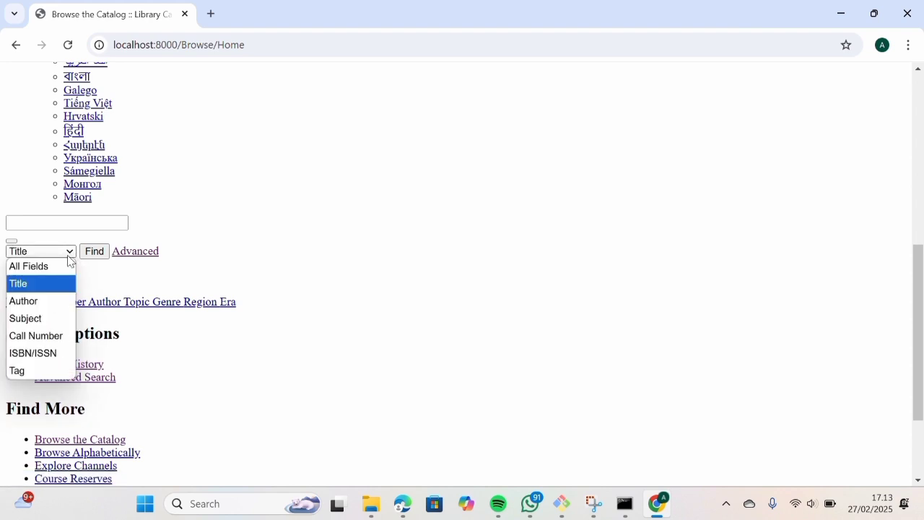
left_click(45, 301)
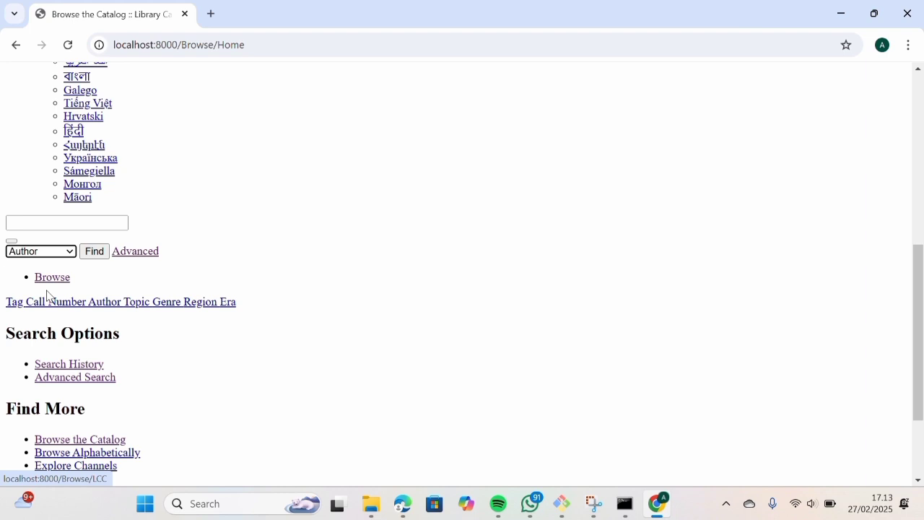
left_click(73, 253)
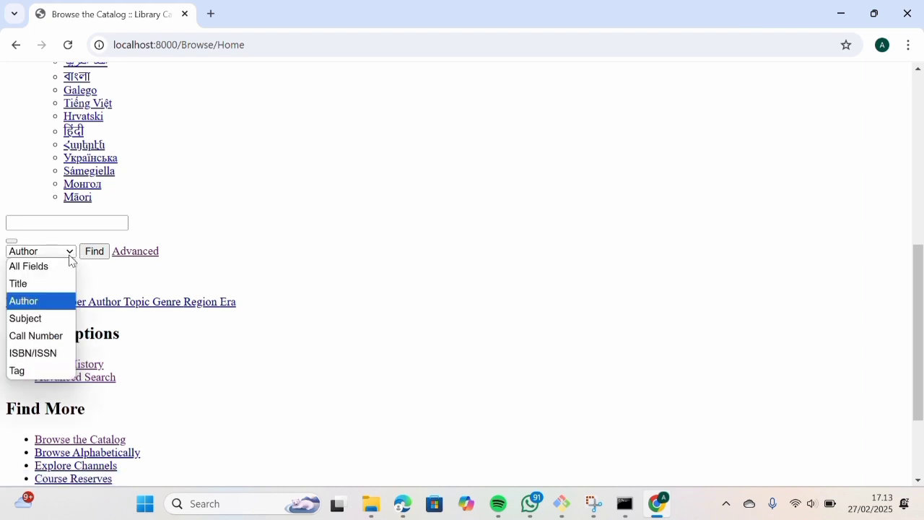
left_click(35, 320)
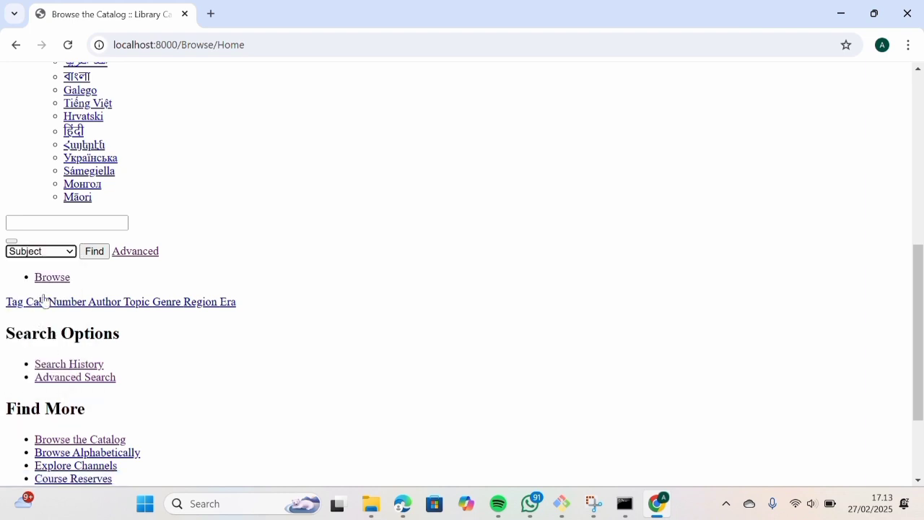
left_click(70, 255)
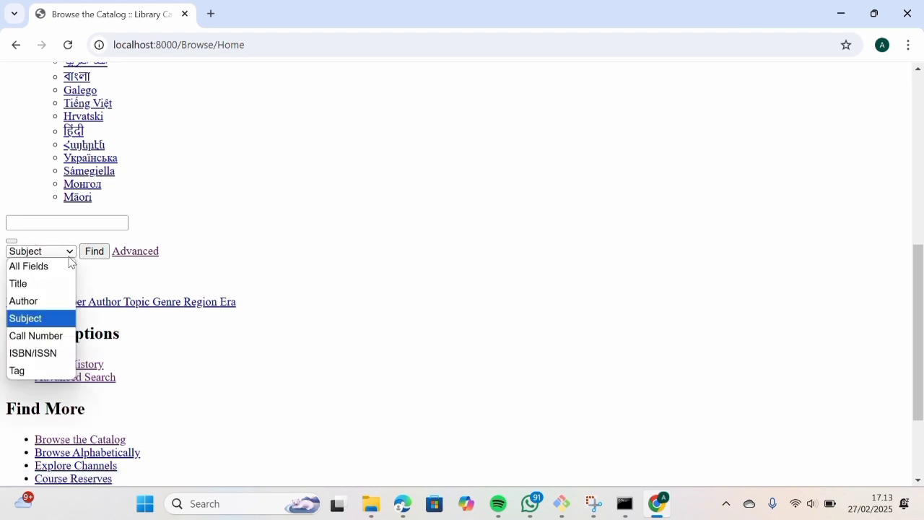
left_click(46, 336)
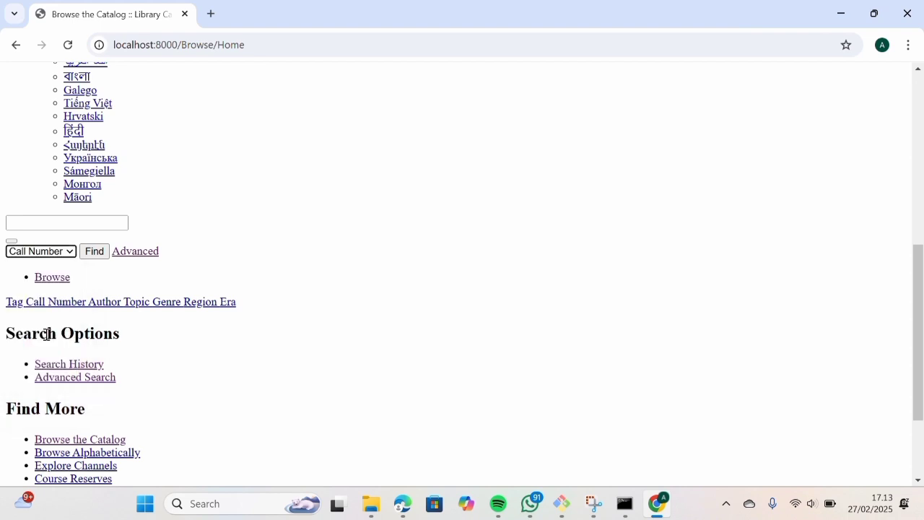
left_click(70, 255)
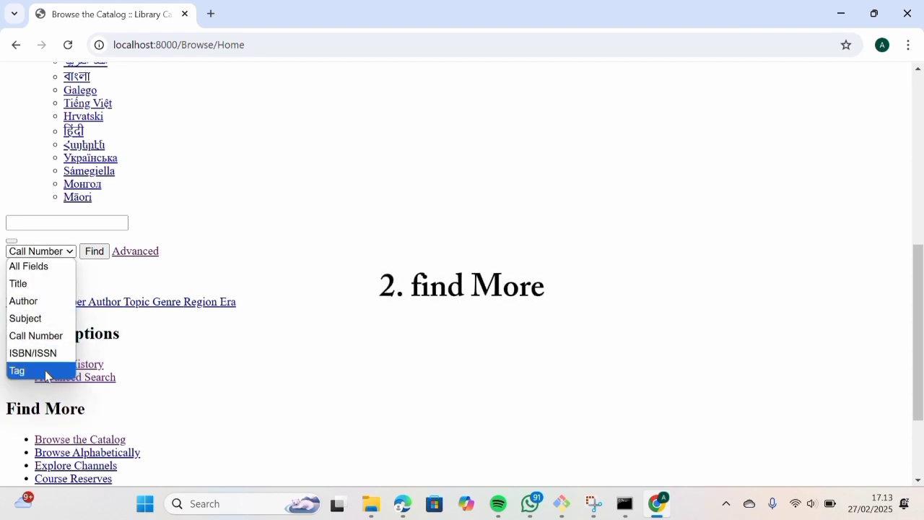
left_click(94, 260)
Run an empty Call Number search and look through the page that loads down to the Find More links.
left_click(94, 260)
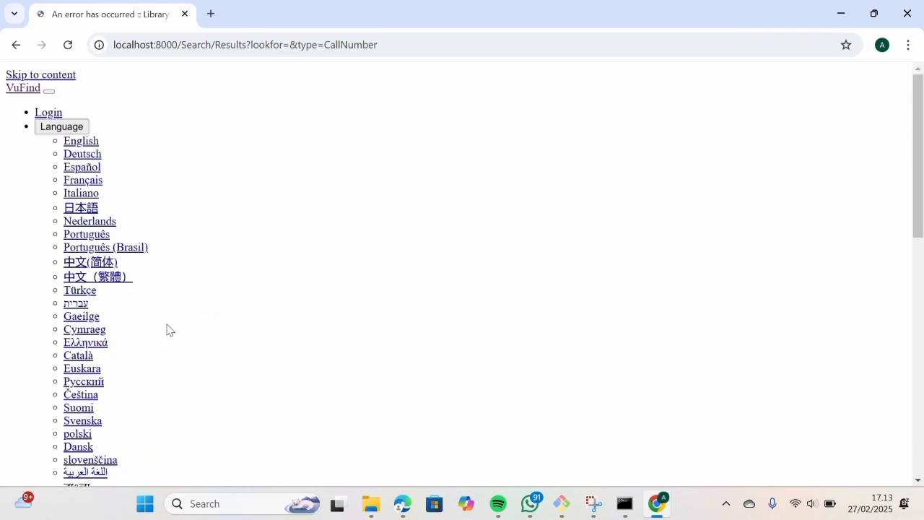
scroll(166, 330, "down", 5)
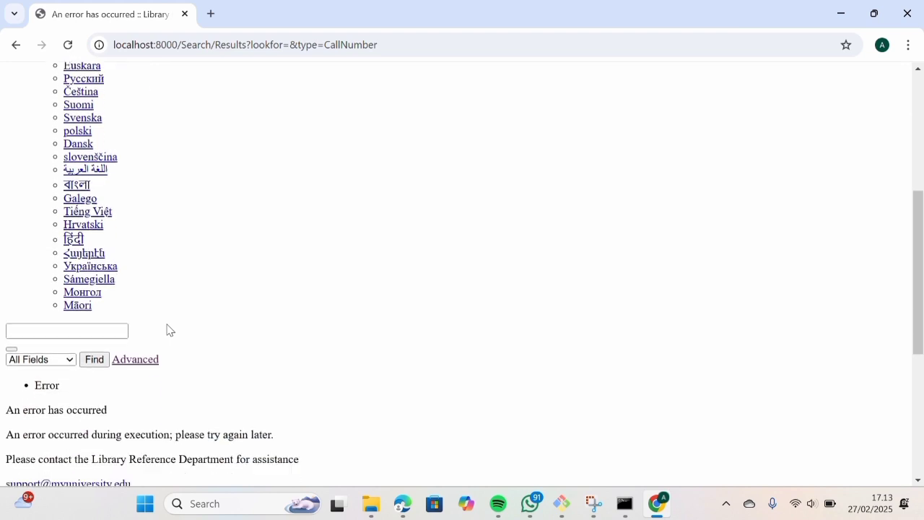
scroll(167, 330, "down", 3)
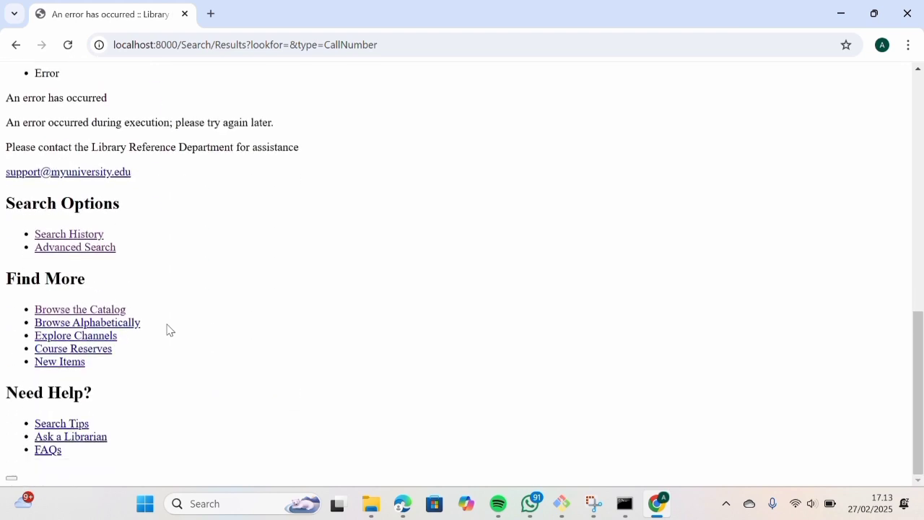
View the Browse Alphabetically page and the Explore Channels page, looking through each to the end.
left_click(127, 325)
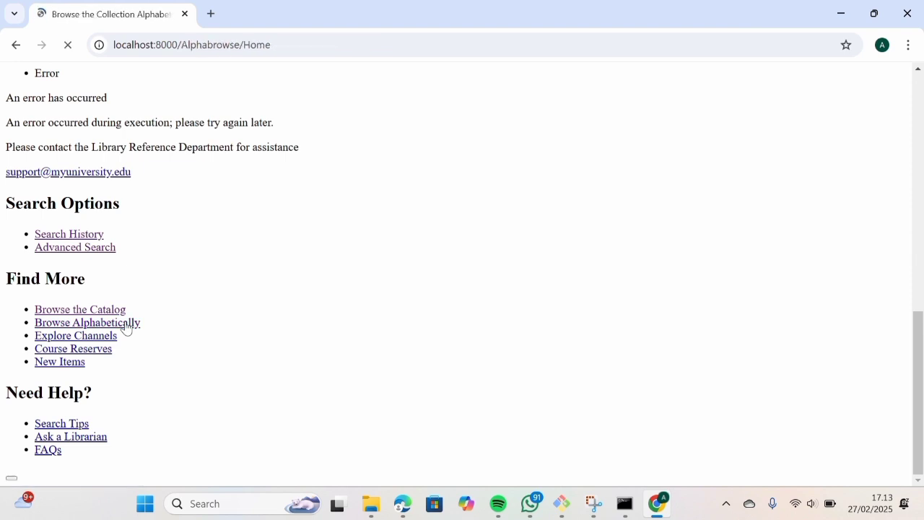
scroll(126, 326, "down", 8)
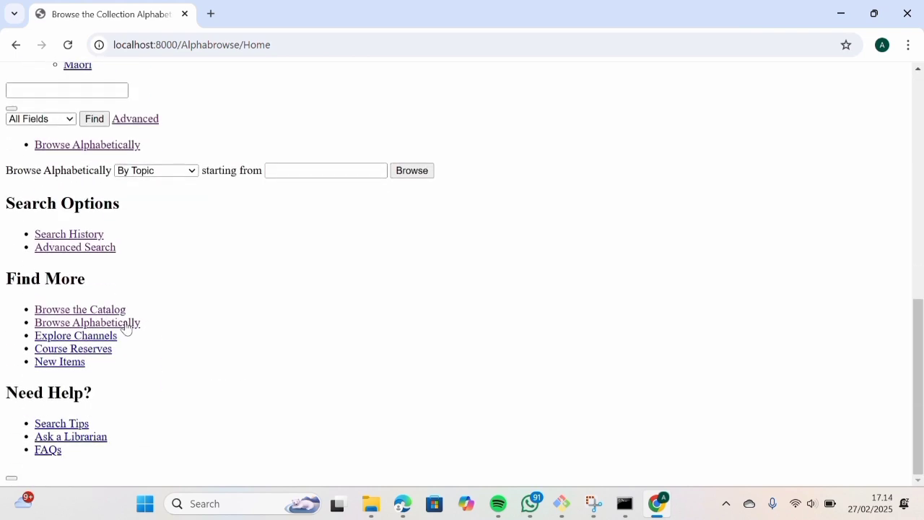
left_click(101, 339)
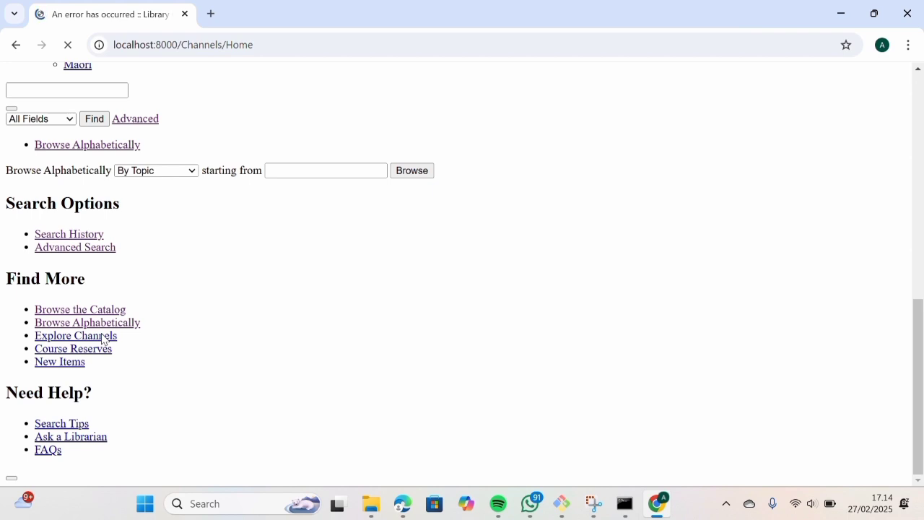
left_click_drag(103, 339, 177, 249)
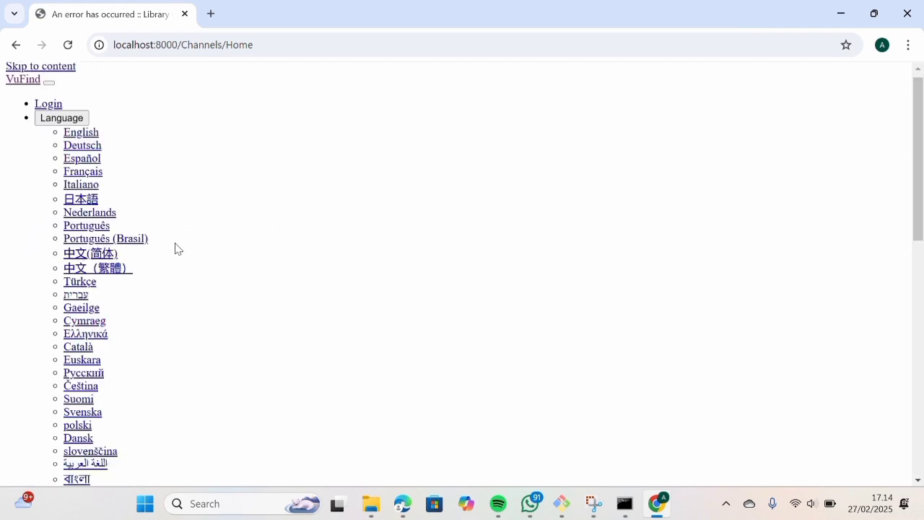
scroll(177, 249, "down", 8)
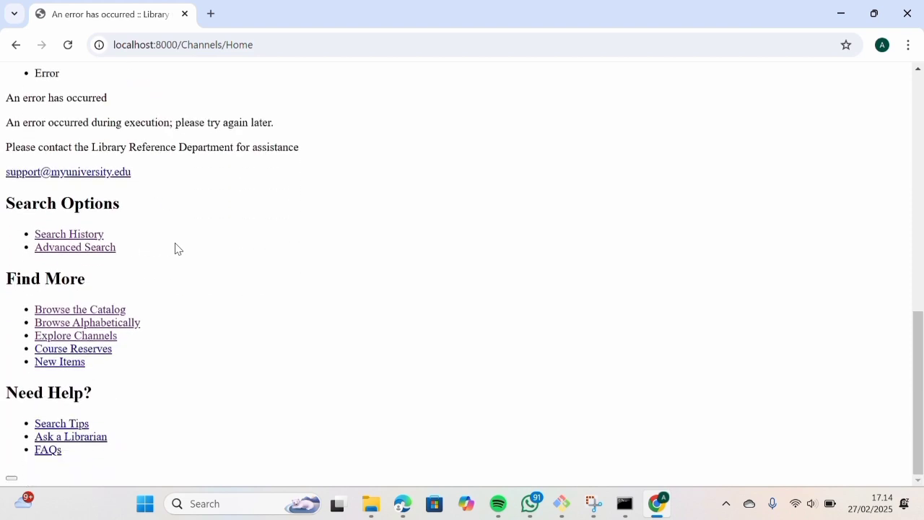
View the Course Reserves page and the New Items page, looking through each to the end.
left_click(99, 357)
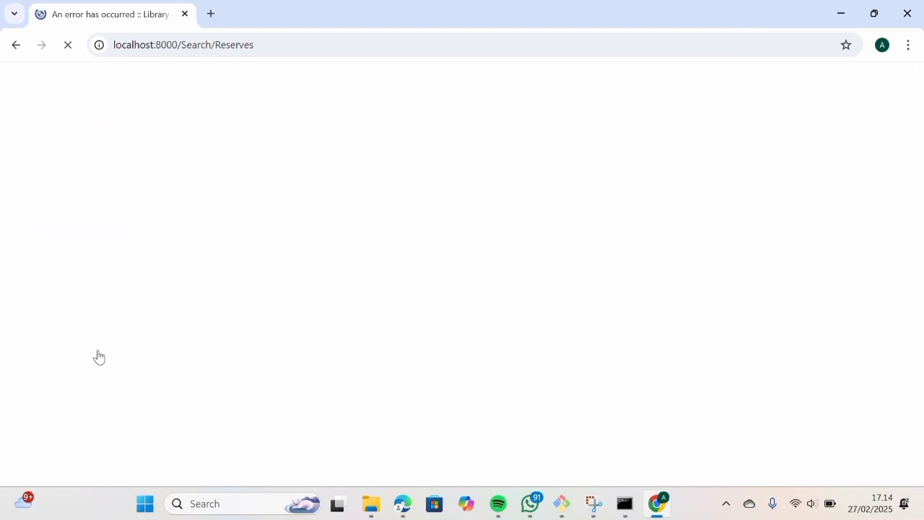
scroll(98, 356, "down", 3)
scroll(99, 357, "down", 6)
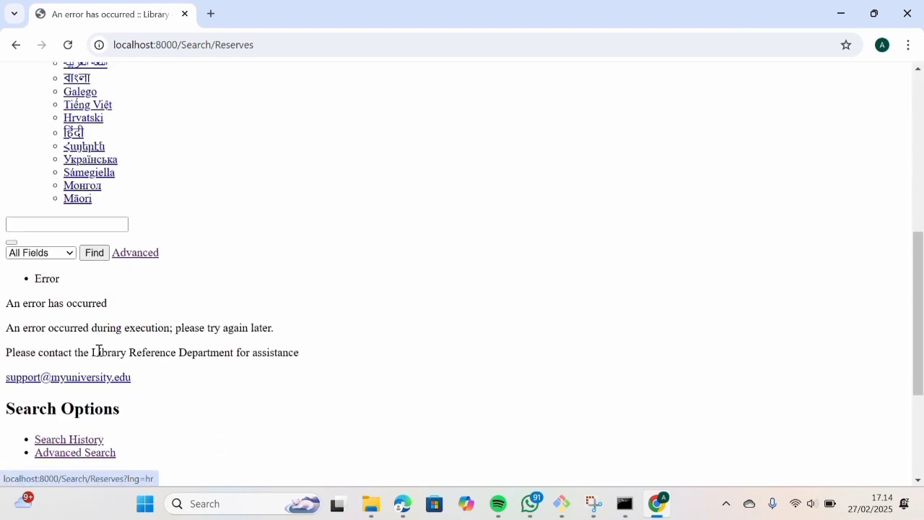
left_click(71, 366)
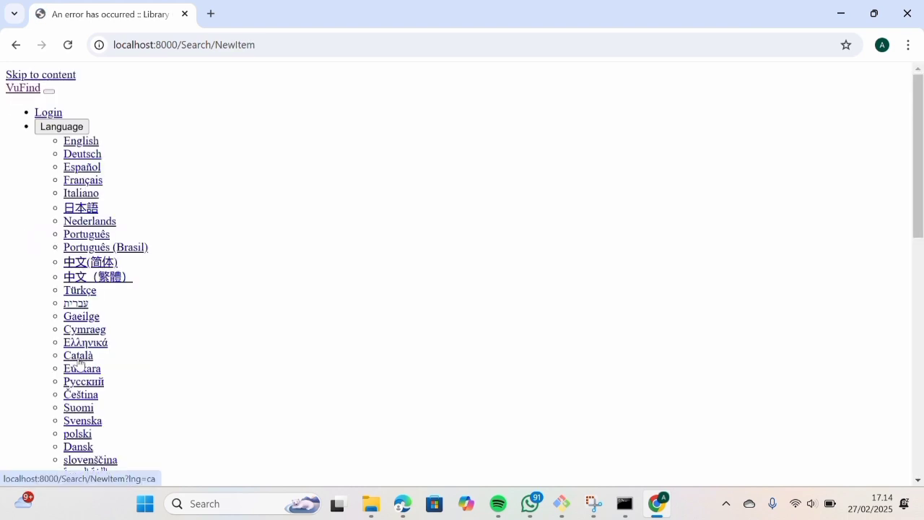
scroll(200, 357, "down", 10)
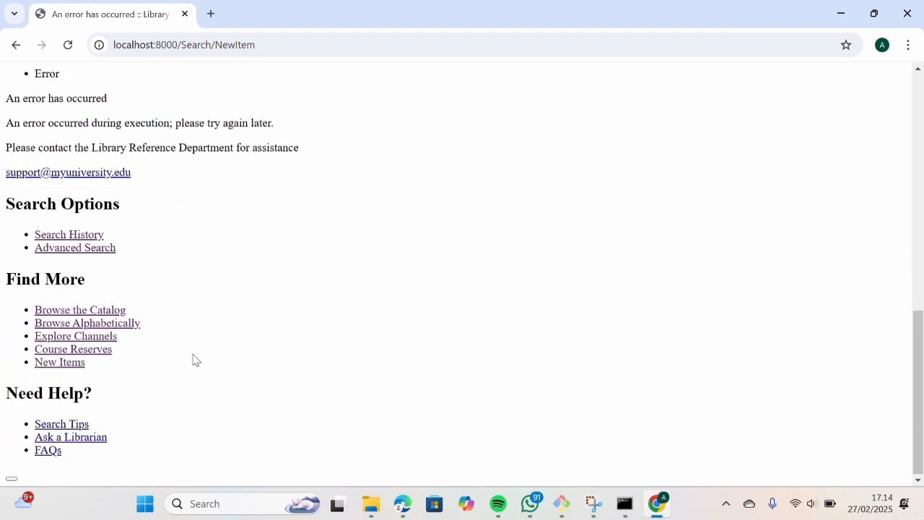
Open the Search Tips help page and read its section on wildcard searches.
left_click(65, 425)
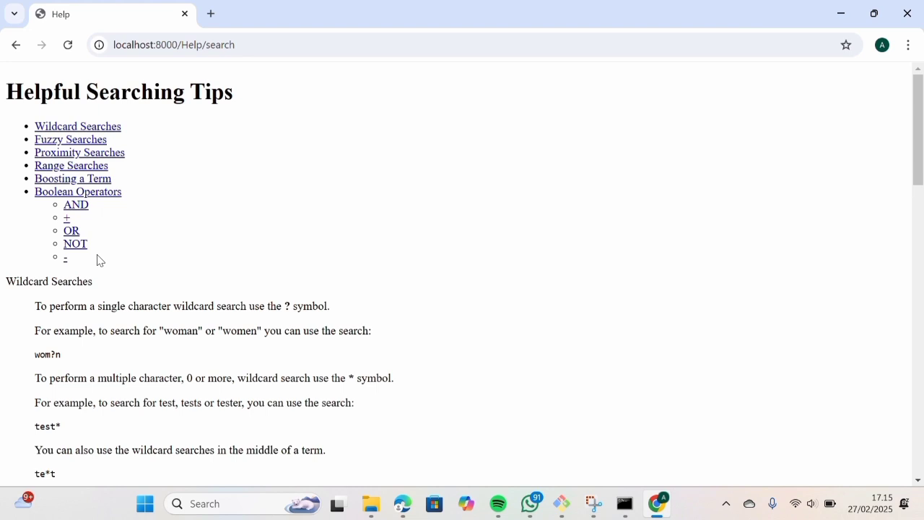
scroll(100, 277, "down", 1)
scroll(100, 276, "down", 2)
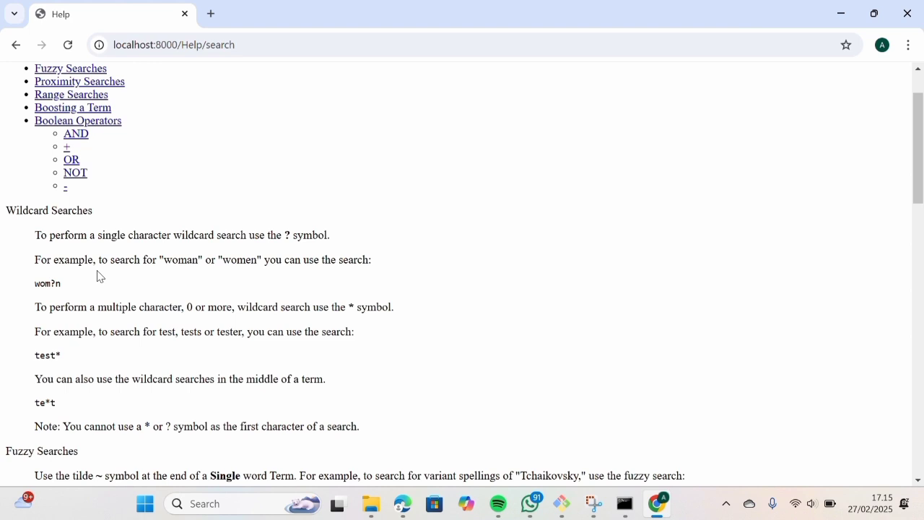
scroll(100, 276, "down", 2)
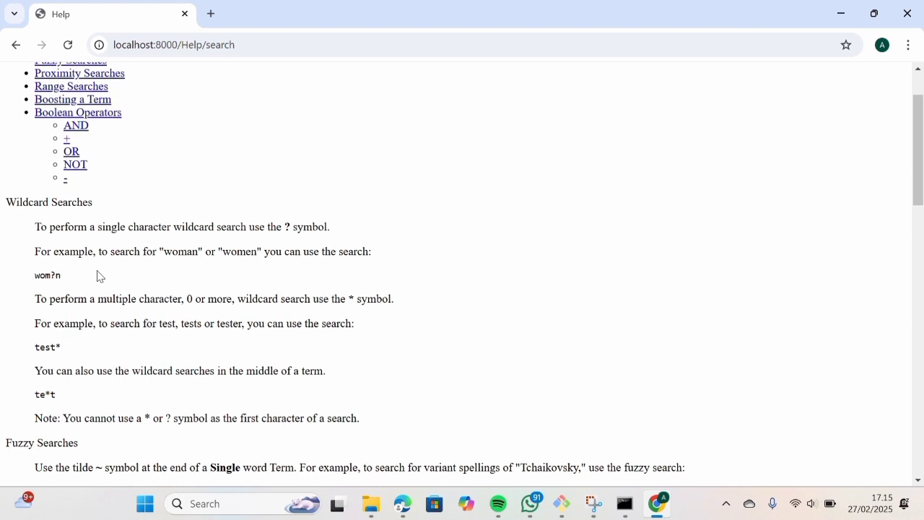
Read the rest of the wildcard search rules and the Fuzzy Searches section of the search help page.
scroll(98, 271, "down", 1)
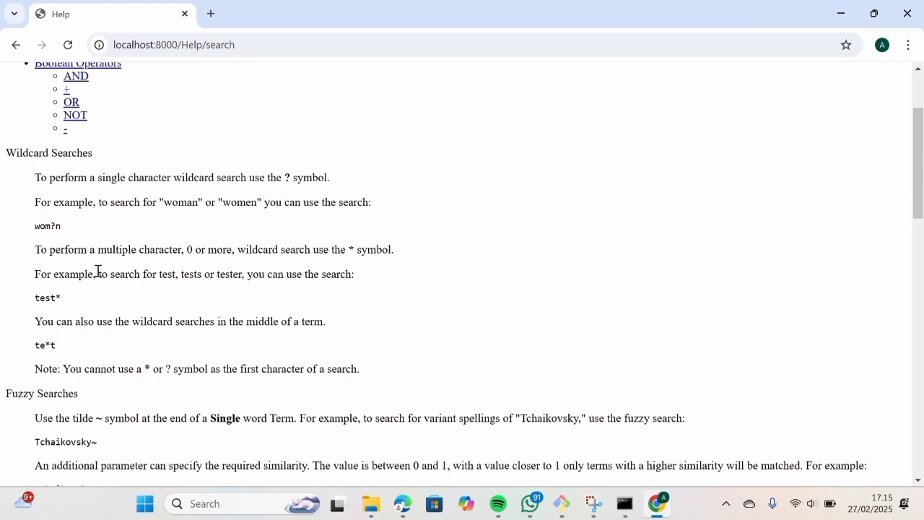
scroll(98, 271, "down", 2)
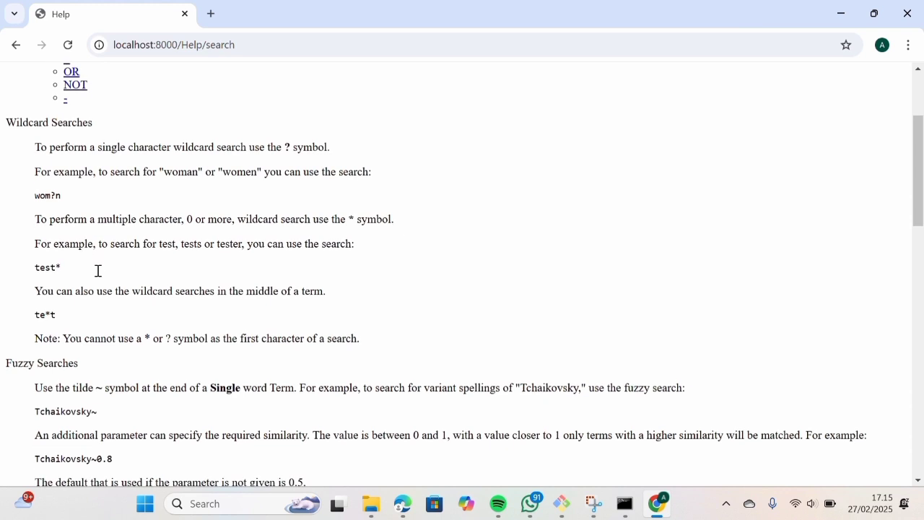
scroll(98, 271, "down", 1)
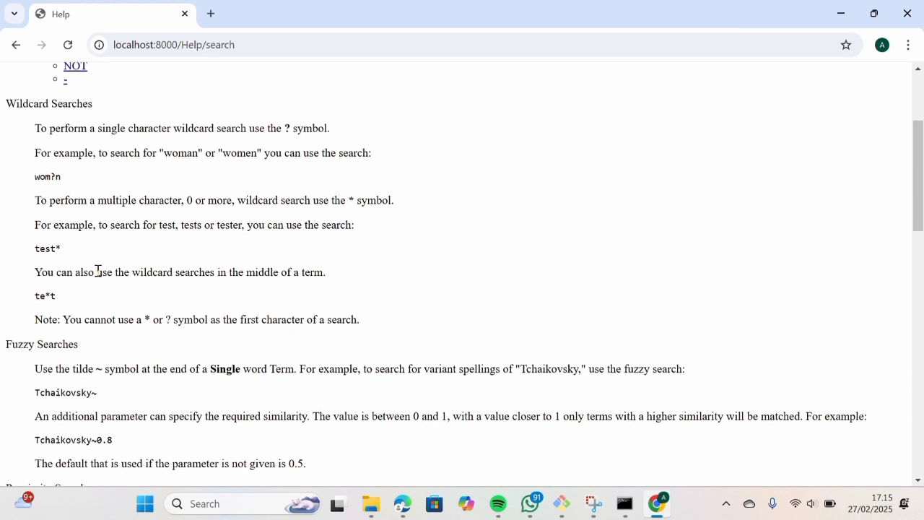
scroll(98, 271, "down", 2)
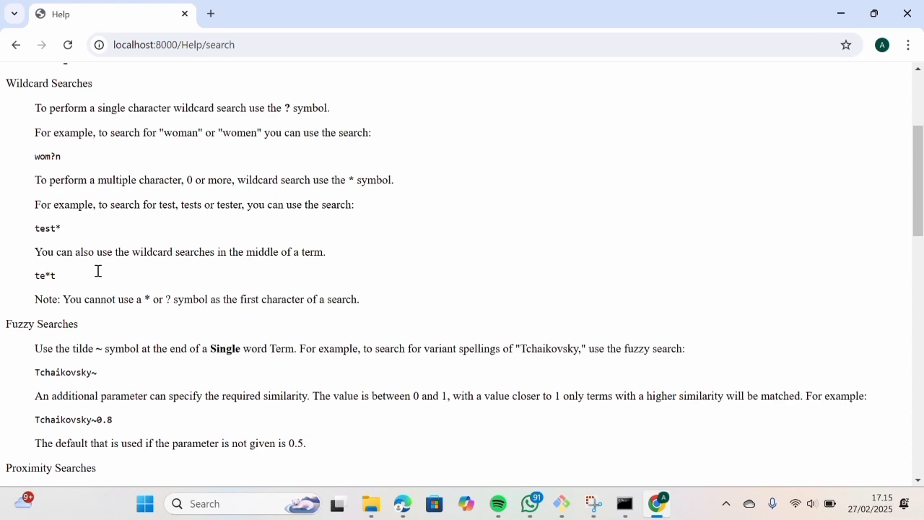
scroll(98, 271, "down", 1)
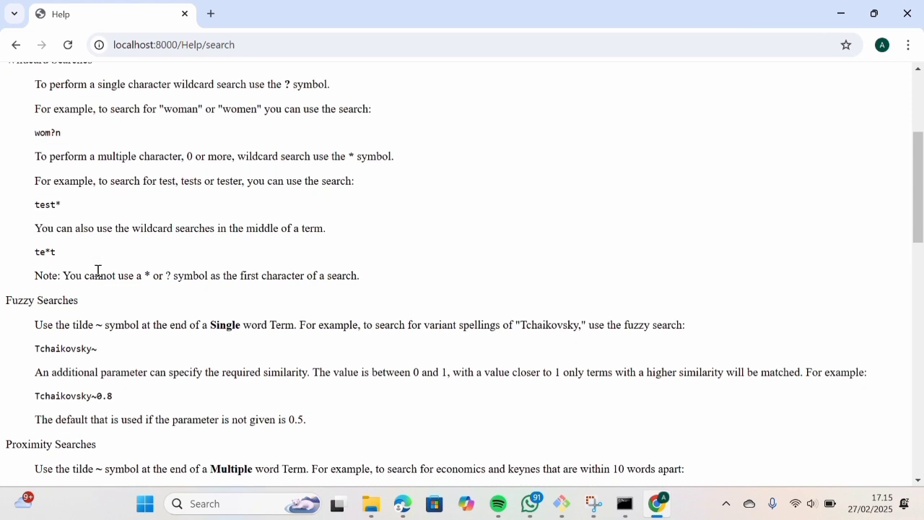
scroll(99, 271, "down", 1)
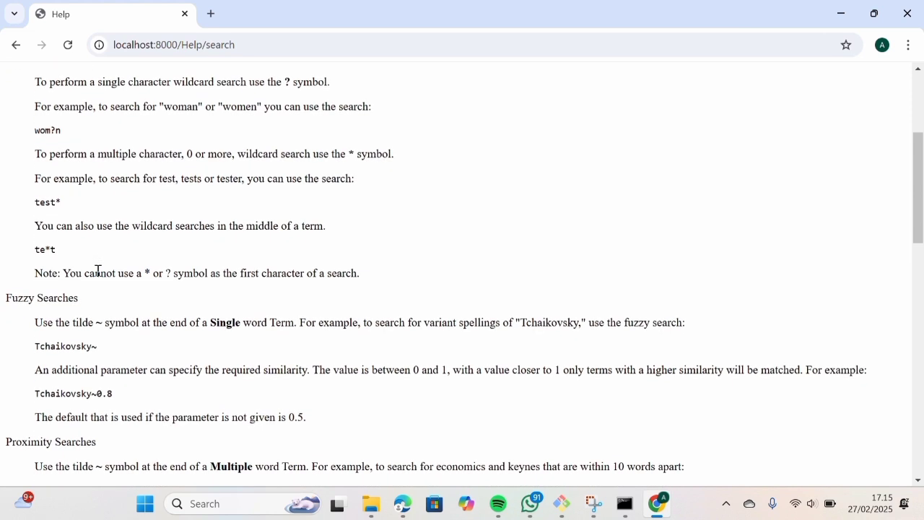
scroll(98, 271, "down", 1)
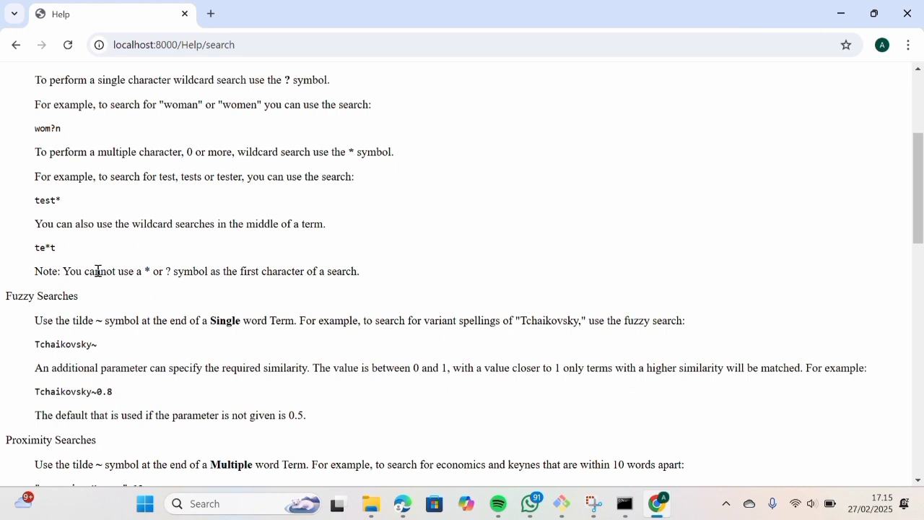
scroll(98, 271, "down", 2)
scroll(98, 270, "down", 1)
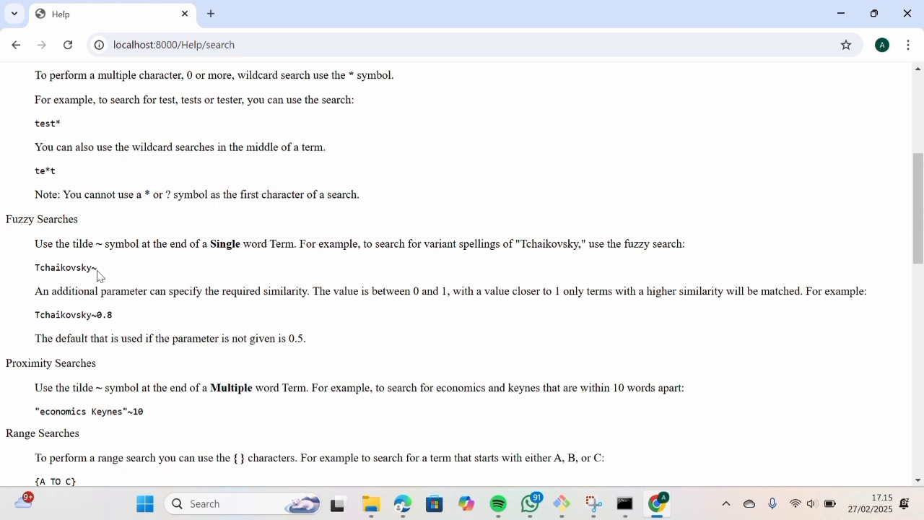
scroll(98, 275, "down", 1)
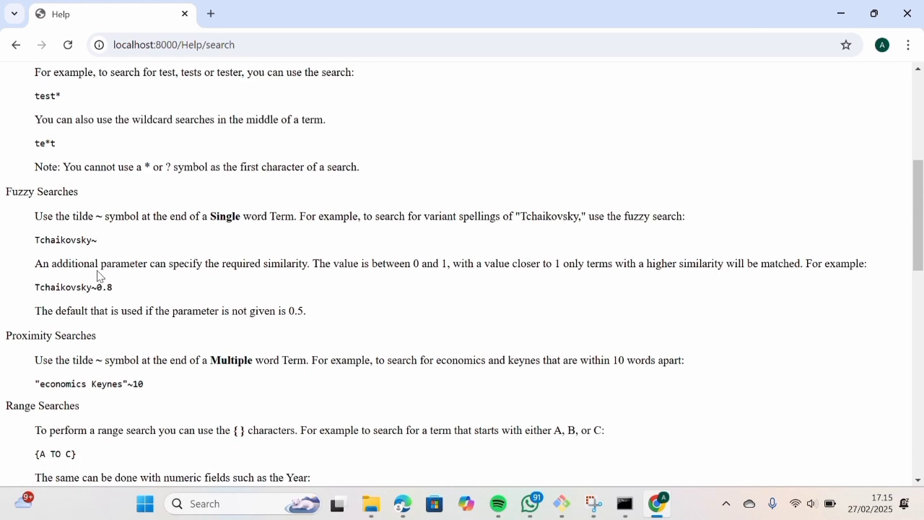
Read the Proximity Searches and Range Searches sections of the search help page.
scroll(98, 276, "down", 1)
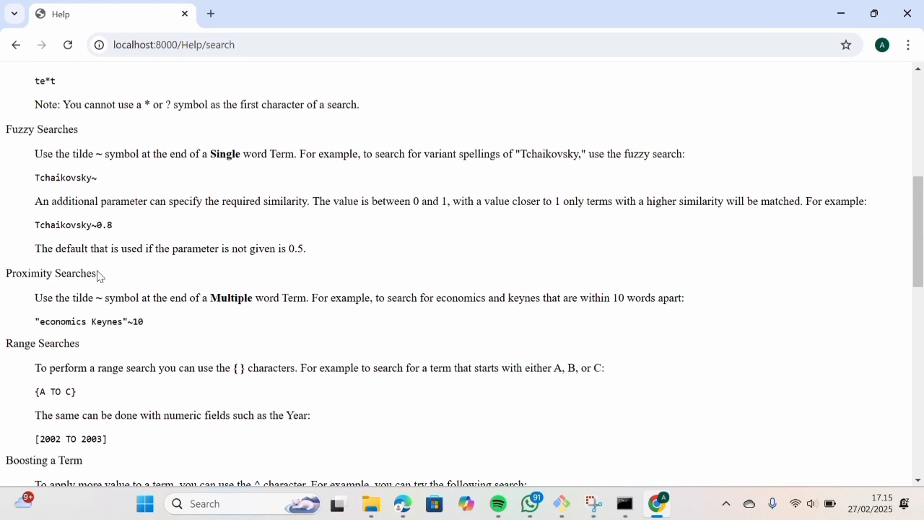
scroll(99, 276, "down", 1)
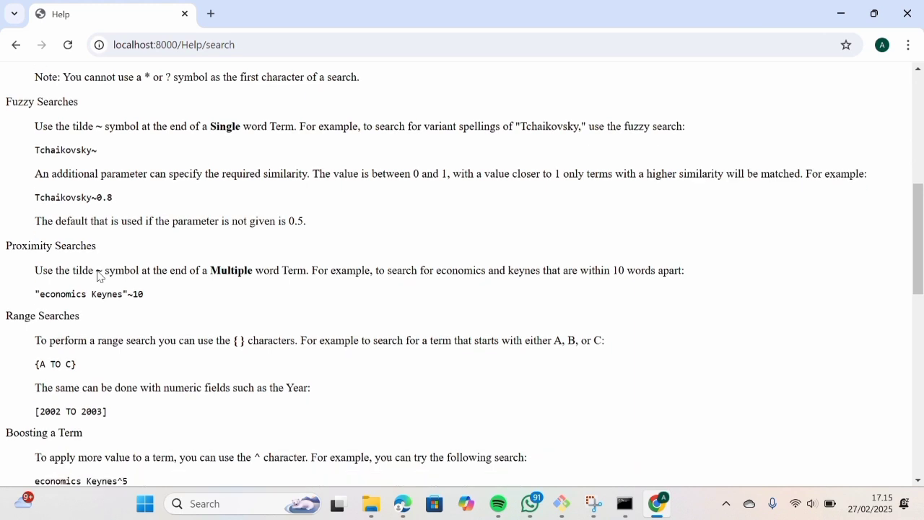
scroll(98, 276, "down", 1)
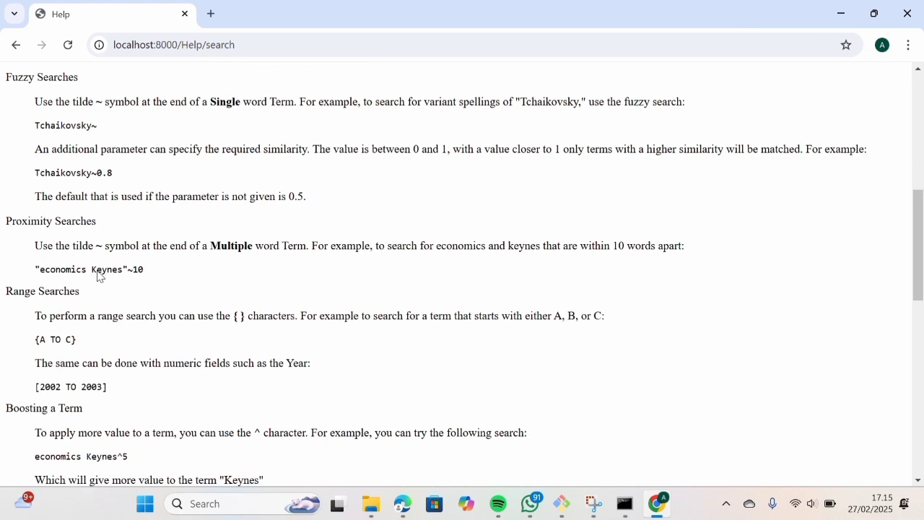
scroll(99, 276, "down", 1)
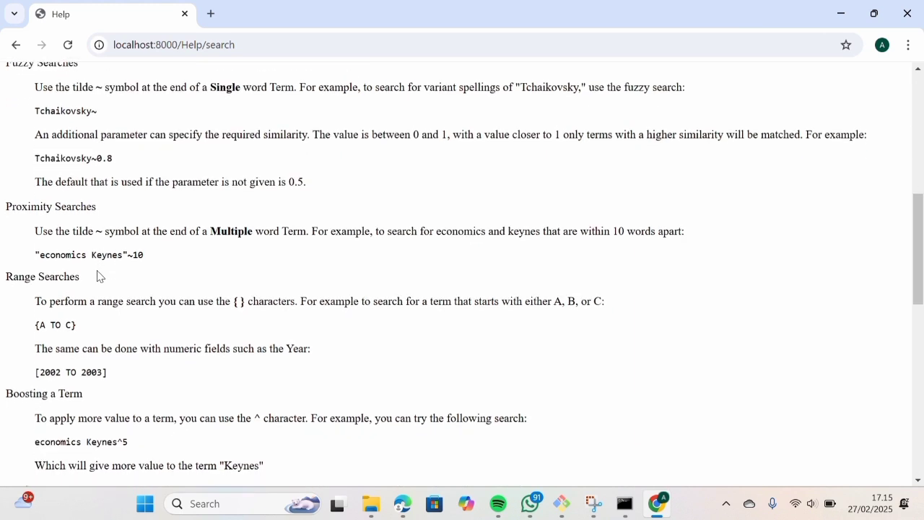
scroll(99, 276, "down", 1)
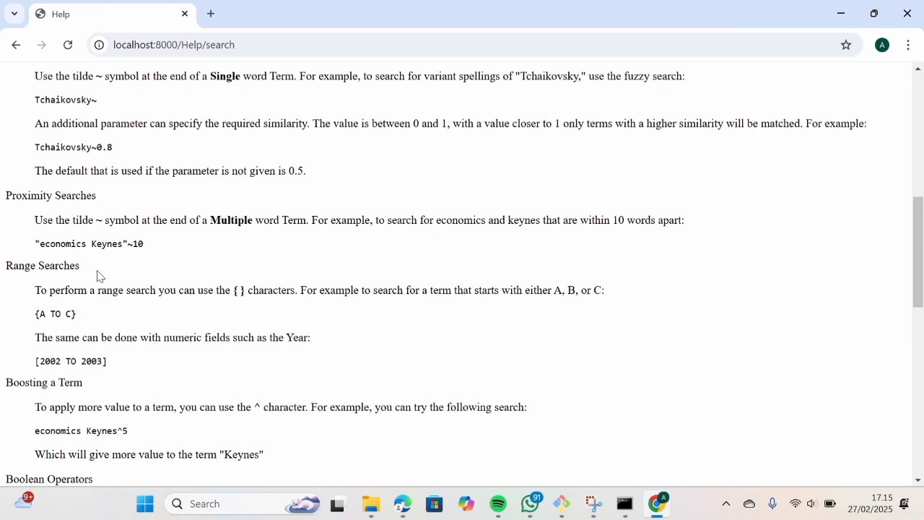
scroll(99, 276, "down", 1)
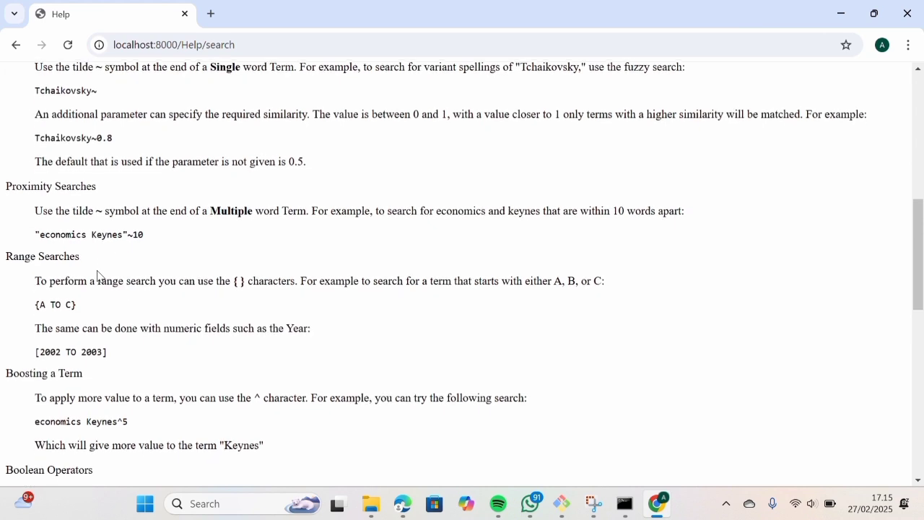
scroll(99, 276, "down", 1)
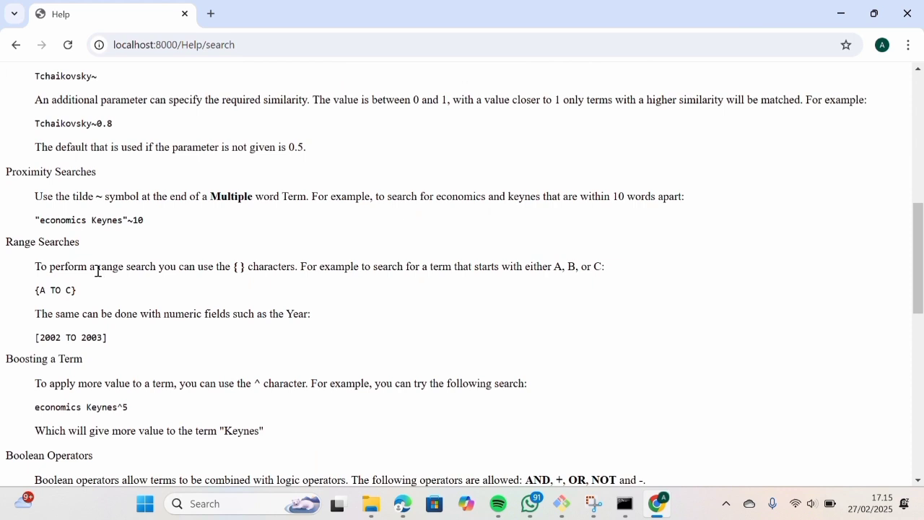
scroll(99, 271, "down", 1)
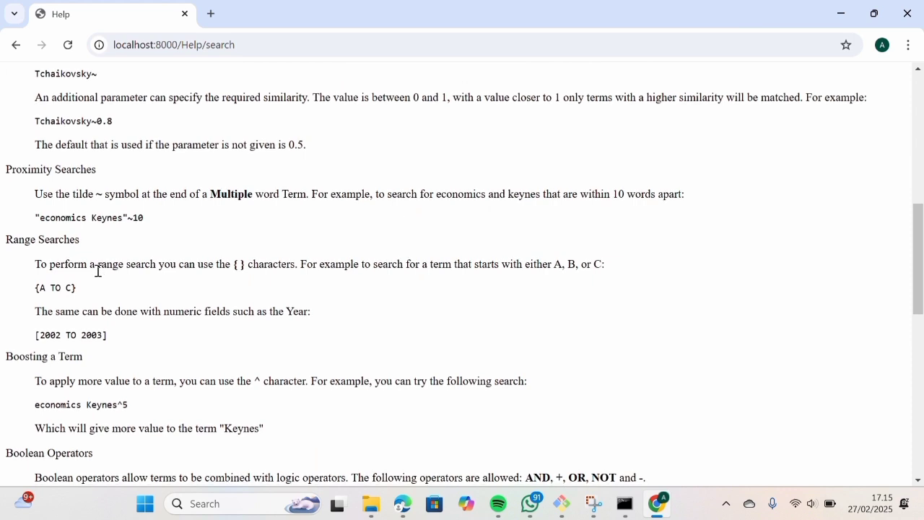
scroll(98, 271, "down", 2)
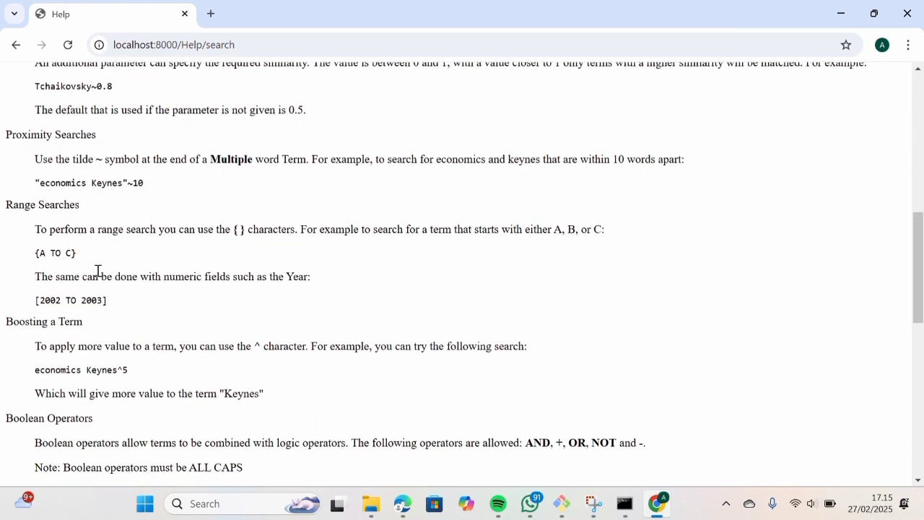
scroll(98, 271, "down", 1)
scroll(98, 271, "down", 1)
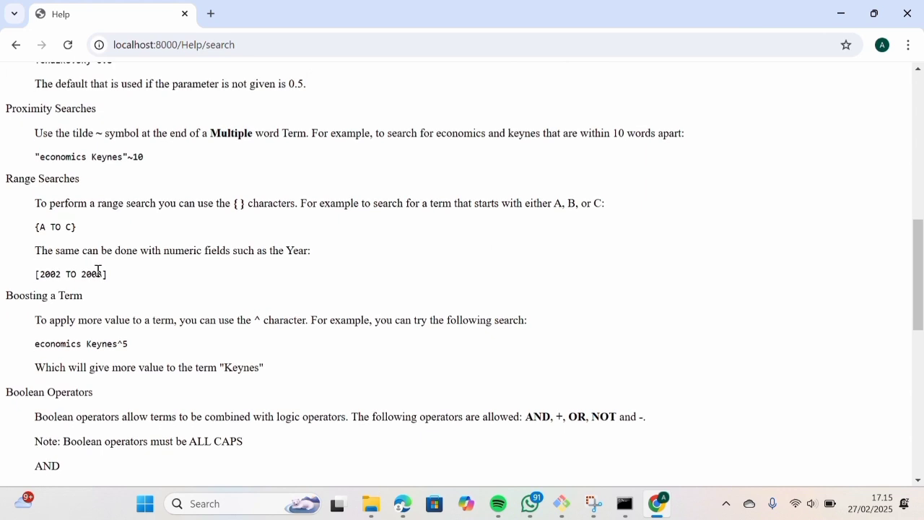
scroll(98, 271, "down", 1)
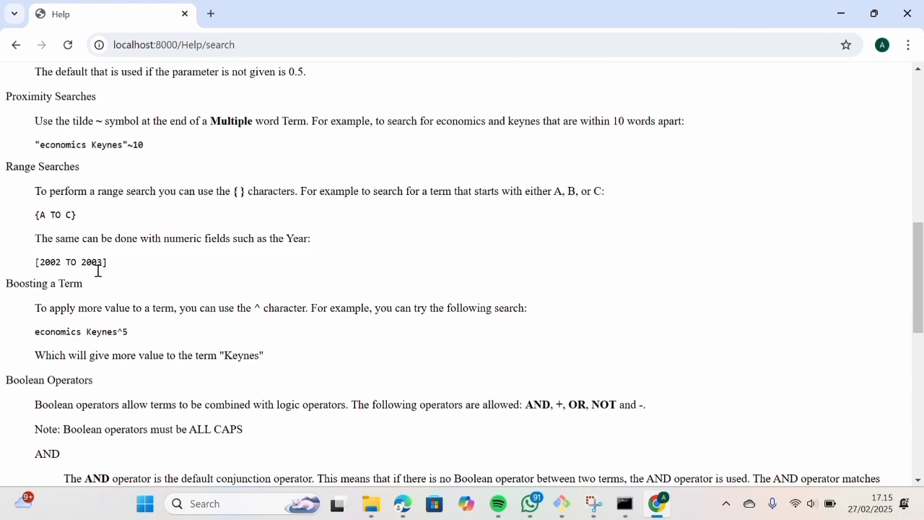
Read the Boosting a Term section and the introduction to Boolean Operators on the help page.
scroll(99, 270, "down", 1)
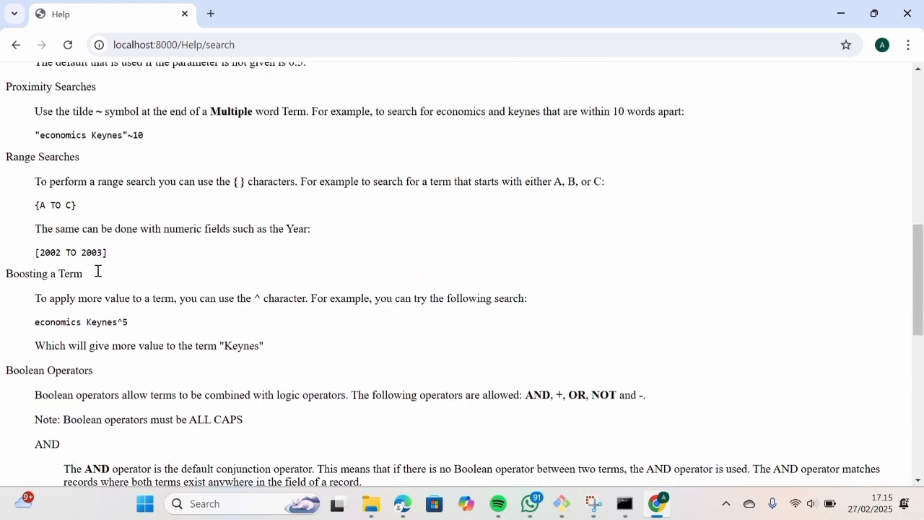
scroll(99, 276, "down", 1)
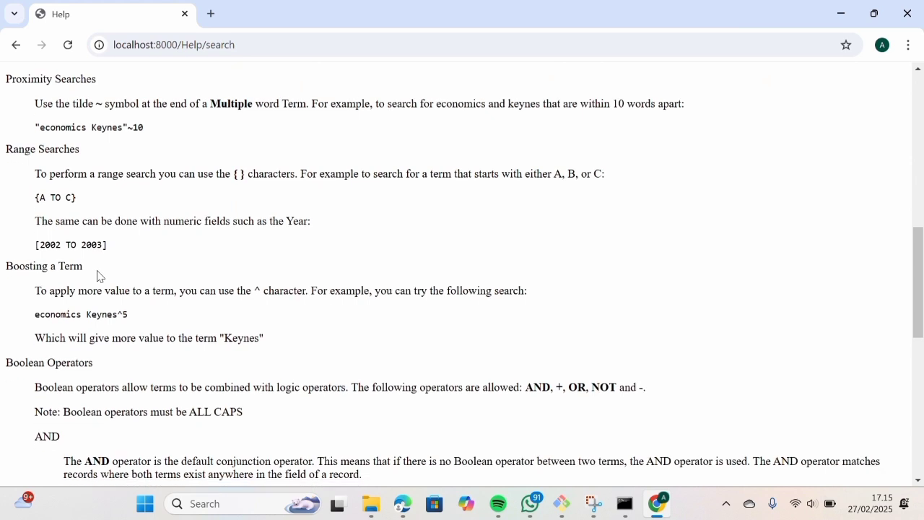
scroll(99, 276, "down", 1)
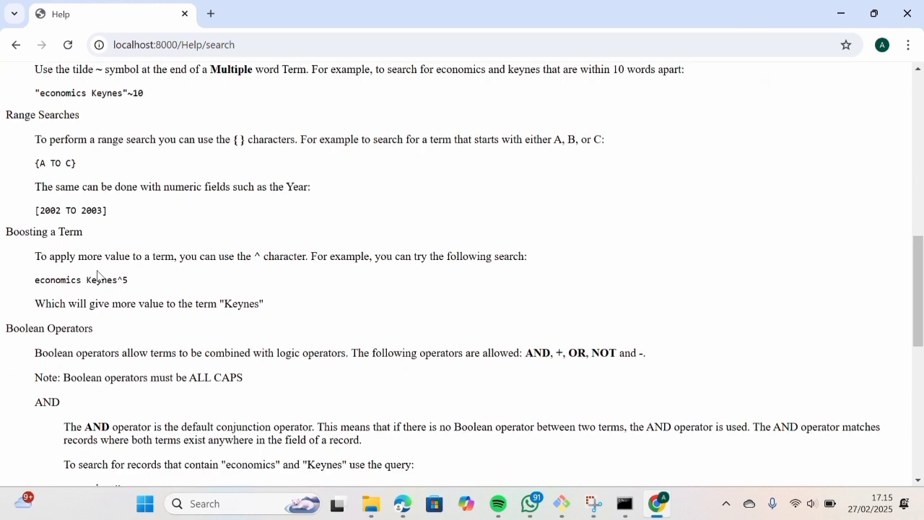
scroll(99, 276, "down", 2)
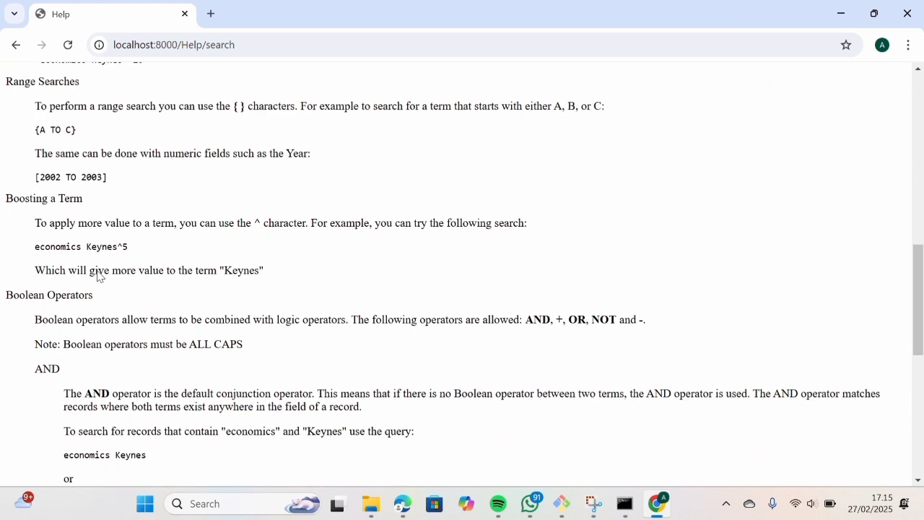
scroll(99, 276, "down", 1)
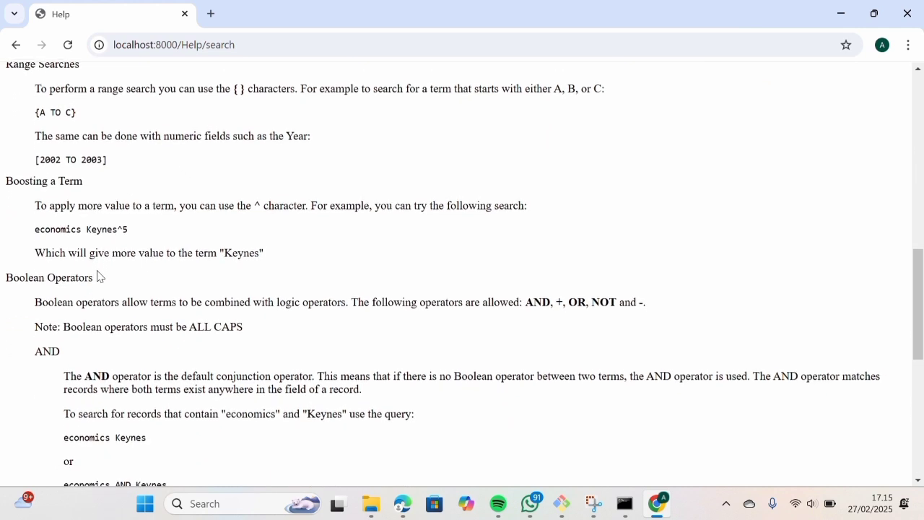
scroll(99, 276, "down", 1)
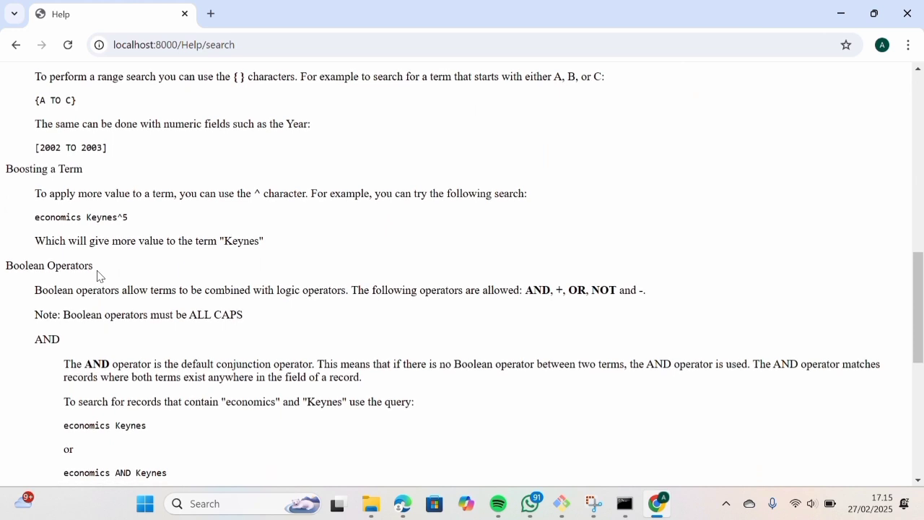
scroll(99, 275, "down", 1)
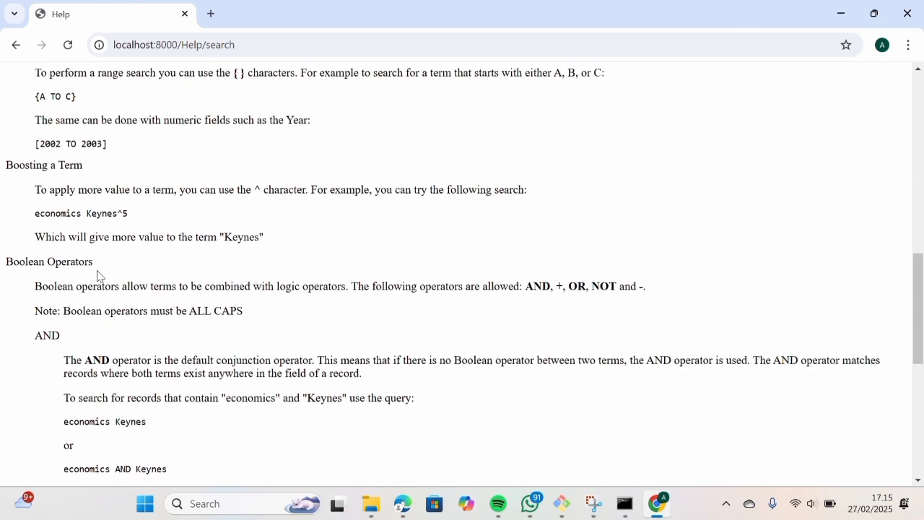
Read the rules and example queries for the AND, +, OR, NOT and - operators on the search help page.
scroll(99, 276, "down", 2)
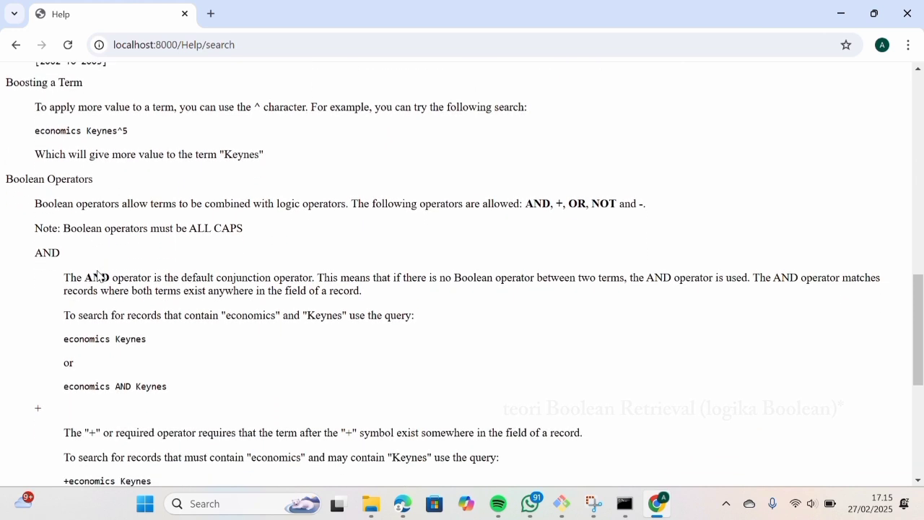
scroll(99, 276, "down", 1)
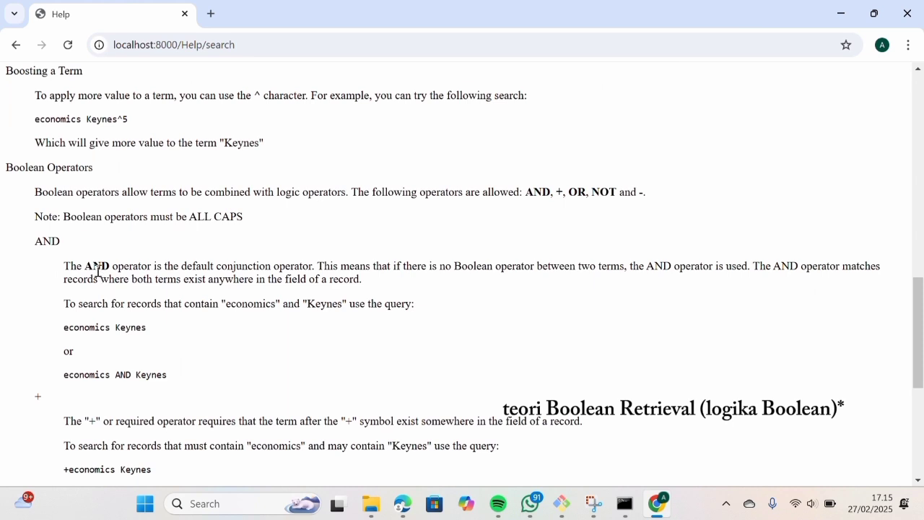
scroll(98, 270, "down", 3)
scroll(98, 270, "down", 1)
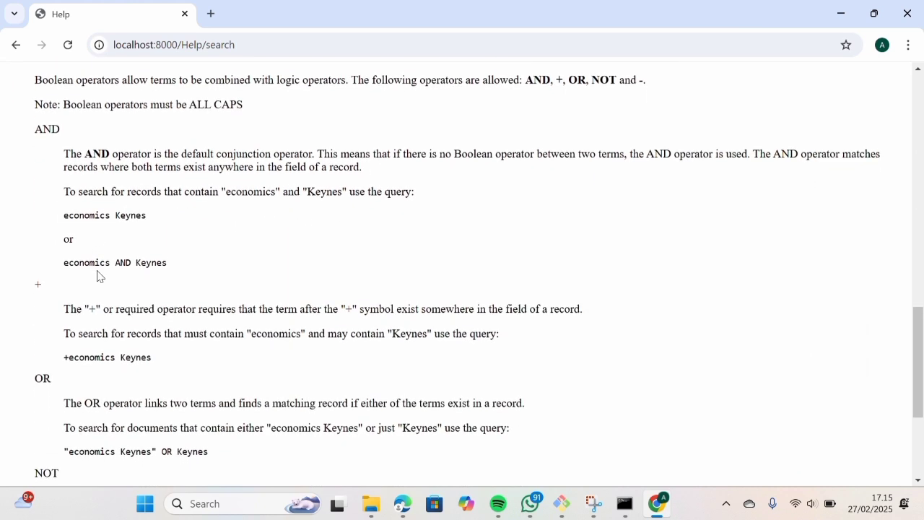
scroll(101, 276, "down", 1)
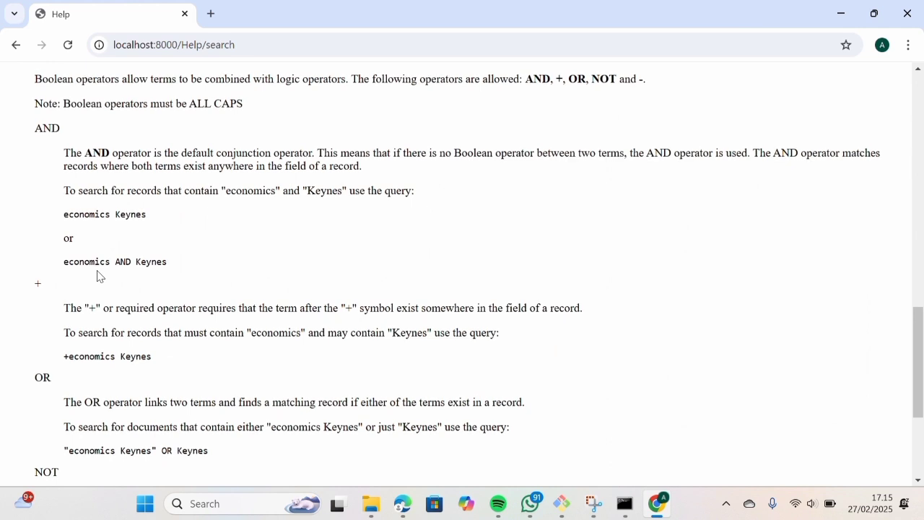
scroll(100, 277, "down", 2)
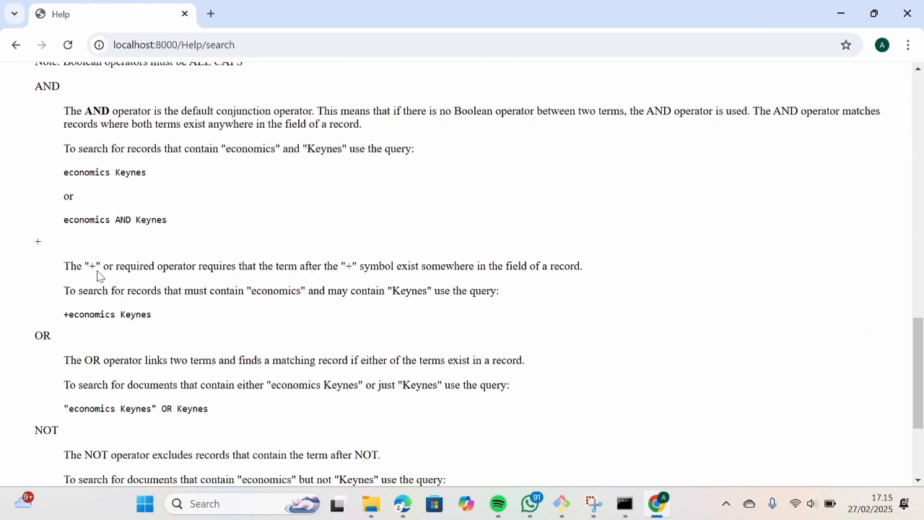
scroll(98, 276, "down", 1)
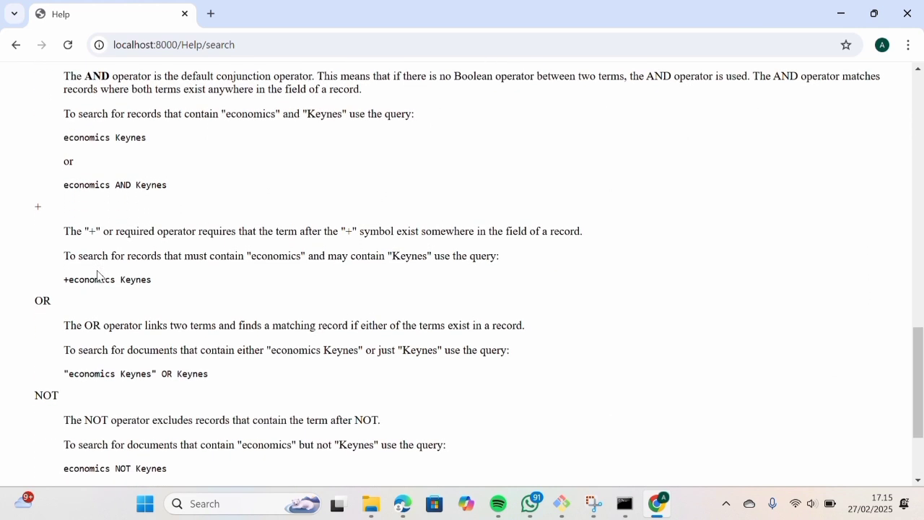
scroll(98, 276, "down", 2)
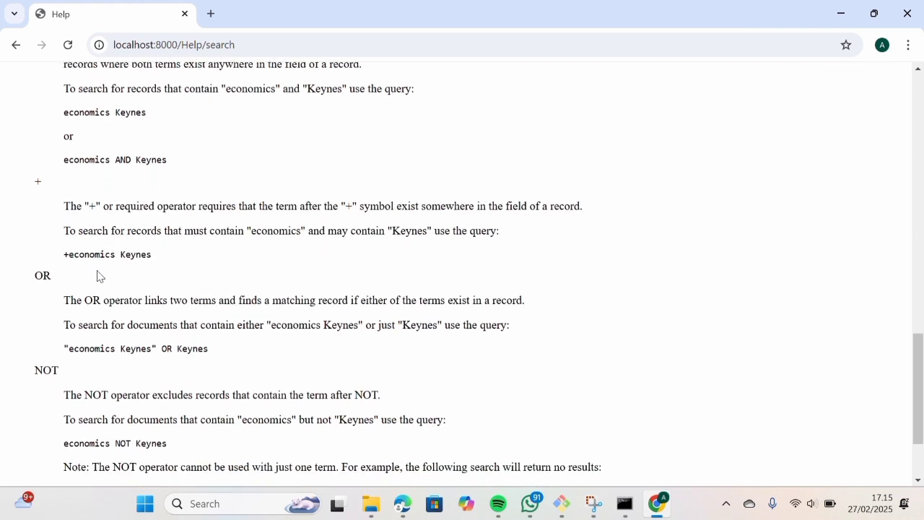
scroll(99, 276, "down", 1)
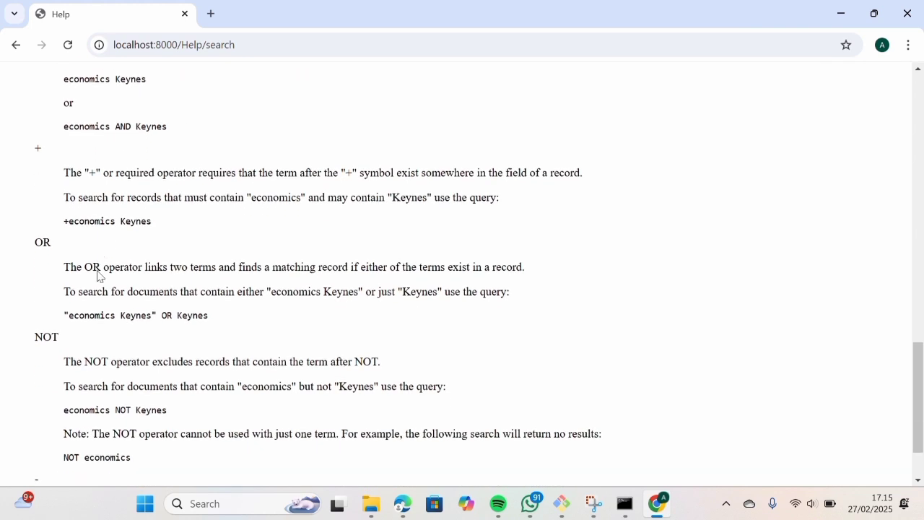
scroll(98, 276, "down", 3)
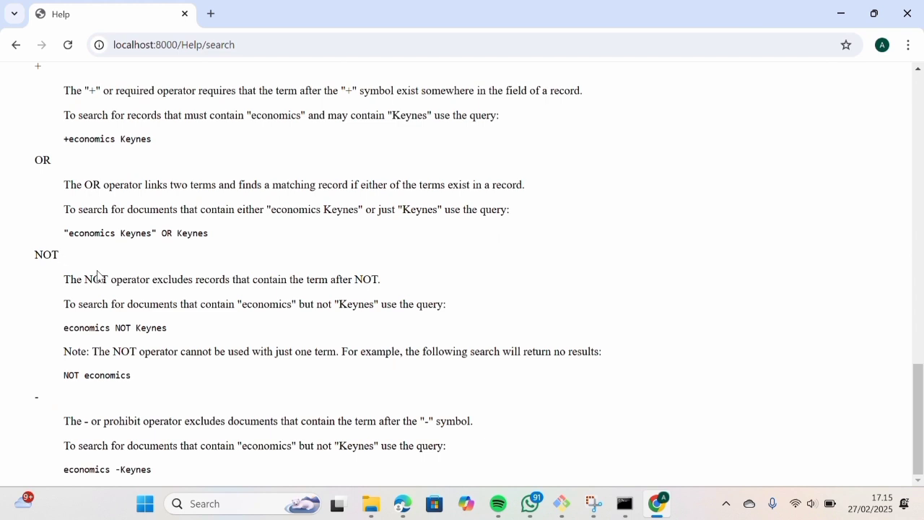
Leave the search help page for the previous catalog page and open the Ask a Librarian page to view its content.
scroll(99, 276, "up", 7)
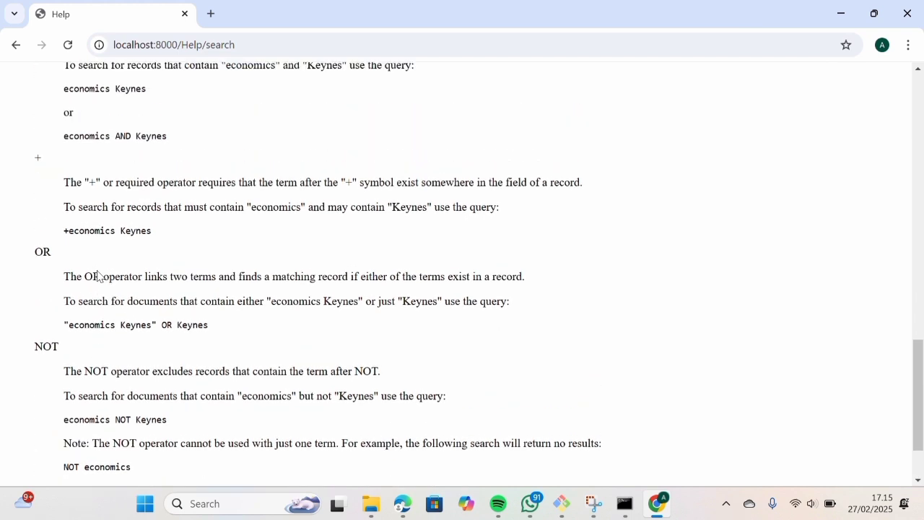
scroll(99, 276, "up", 14)
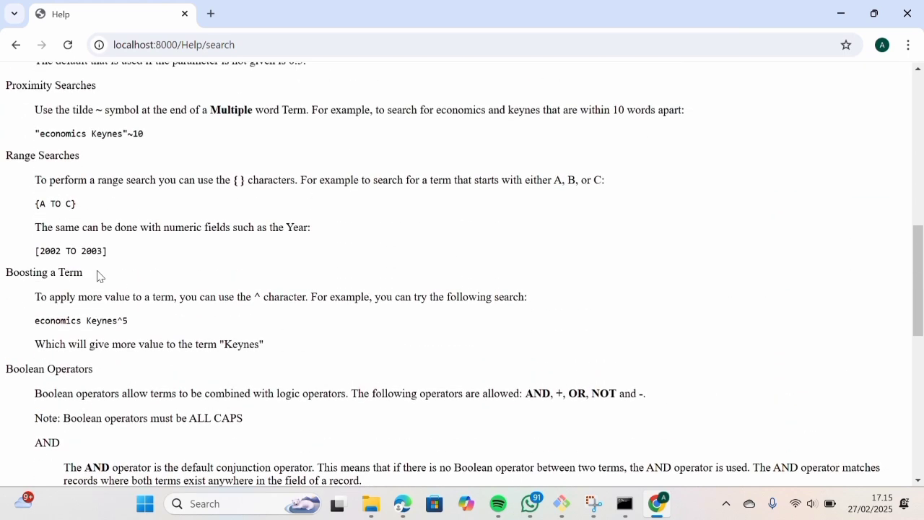
scroll(98, 275, "up", 7)
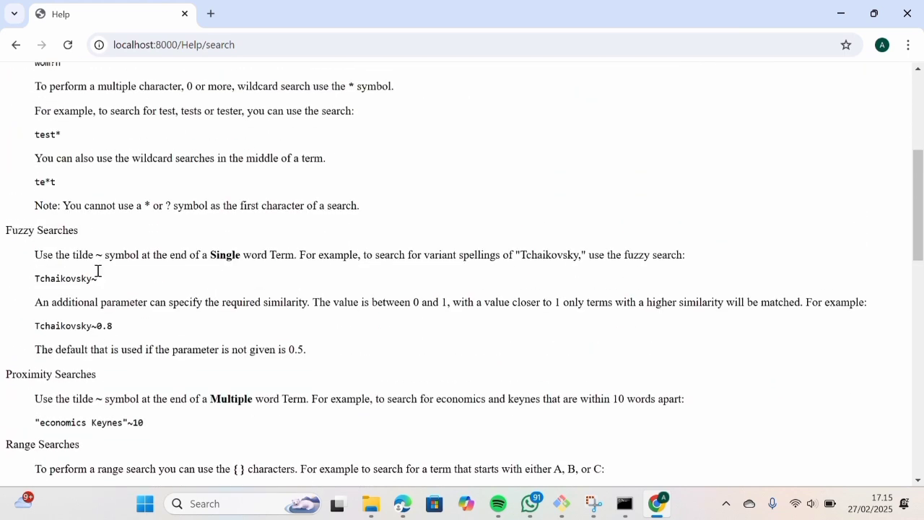
scroll(98, 270, "up", 9)
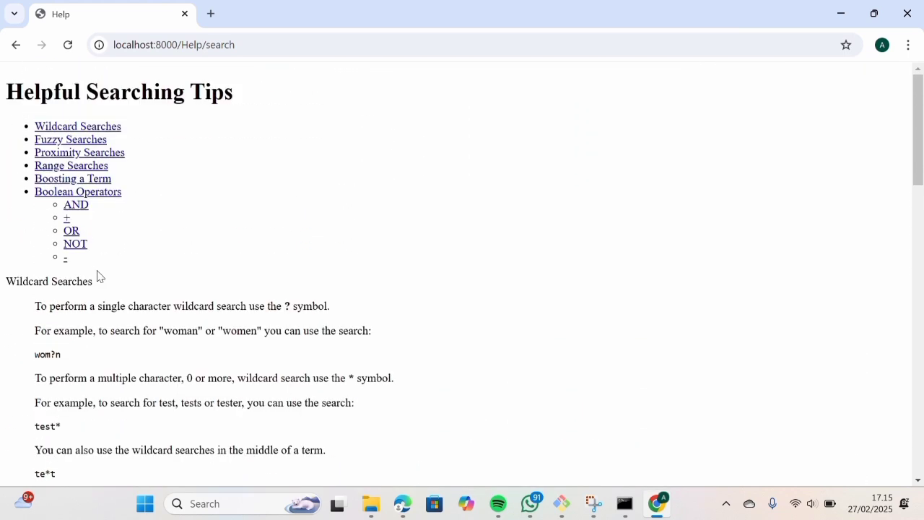
left_click(17, 44)
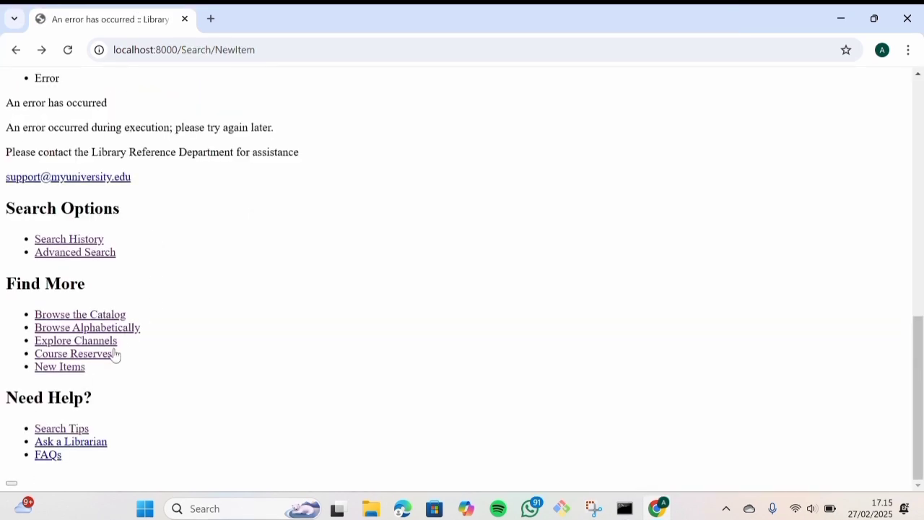
left_click(87, 442)
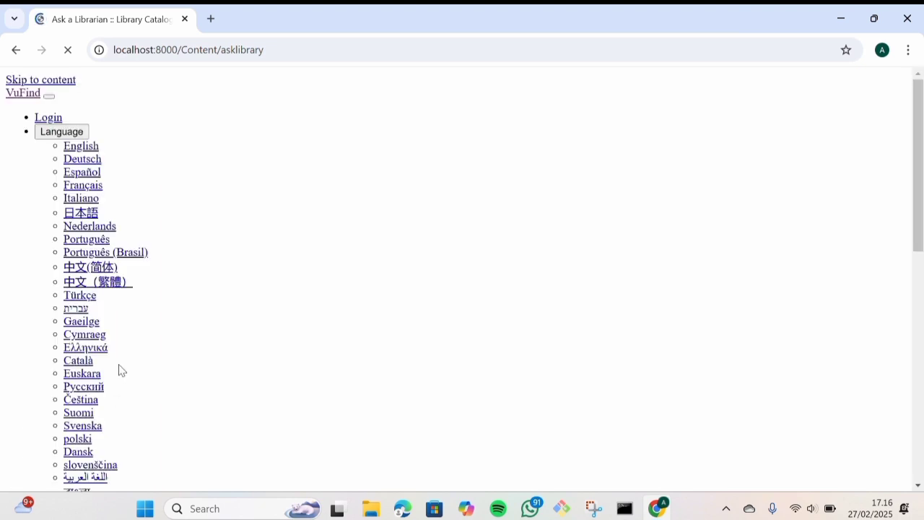
scroll(215, 220, "down", 8)
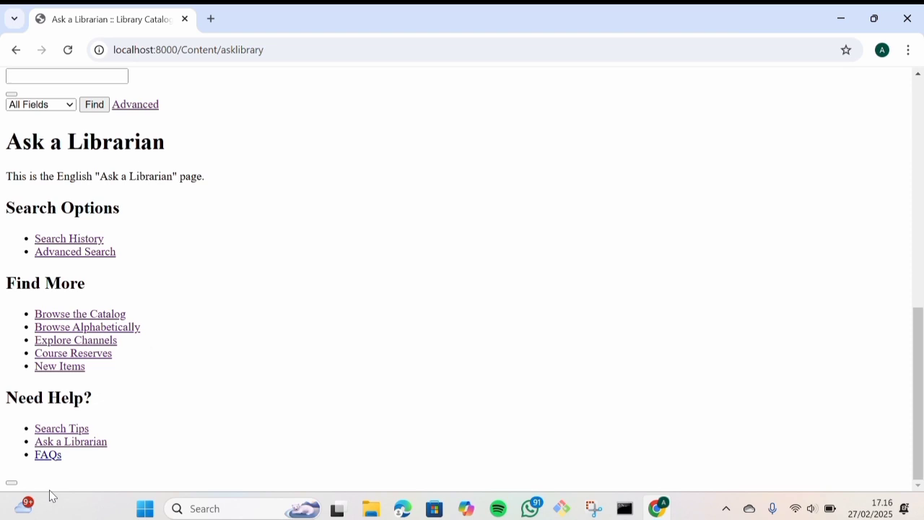
Open the FAQs page, read its question and answer about cookies, and return to the Ask a Librarian page.
left_click(52, 461)
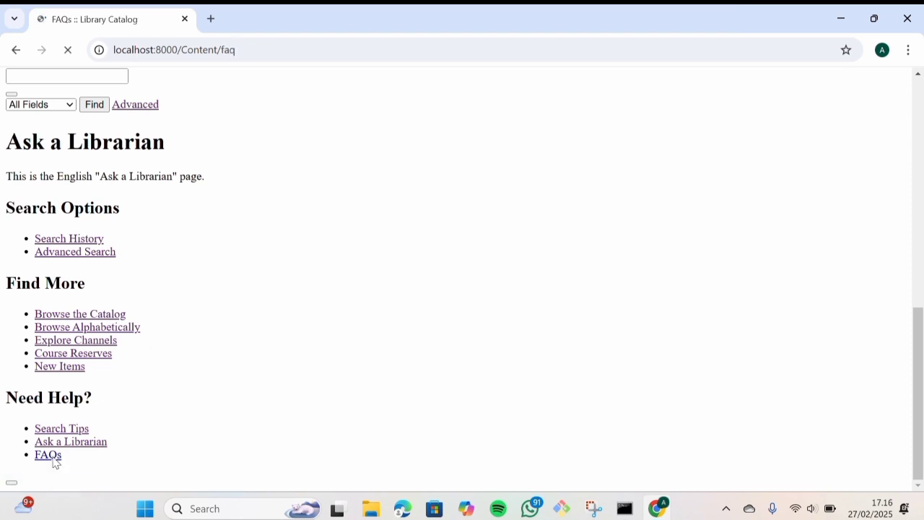
scroll(52, 462, "down", 10)
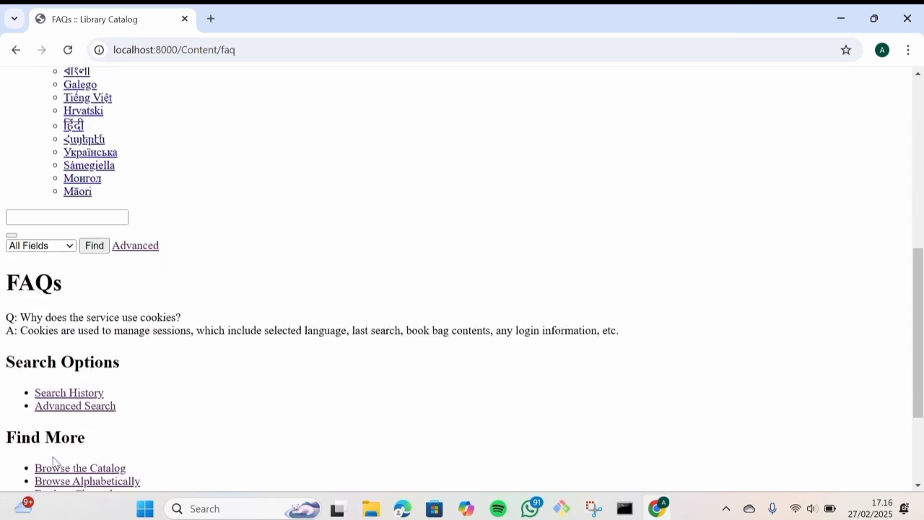
scroll(53, 462, "down", 1)
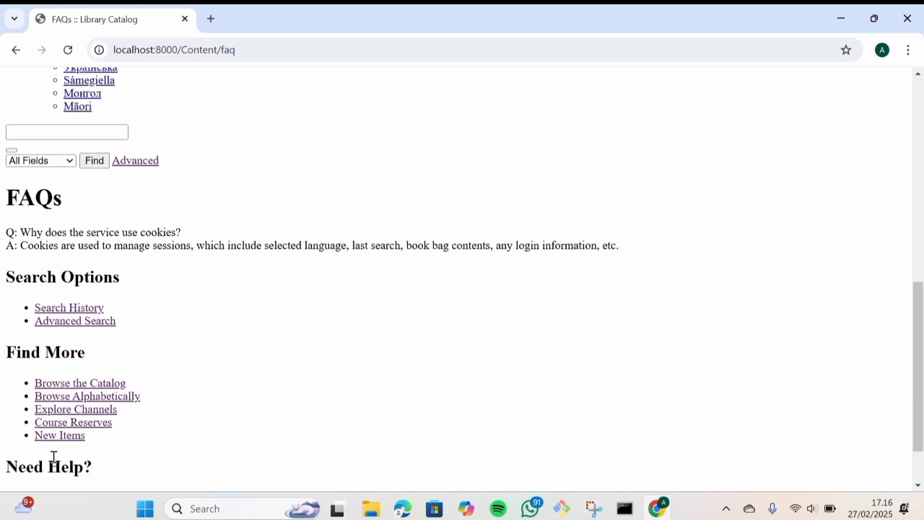
scroll(53, 457, "down", 1)
scroll(54, 457, "down", 1)
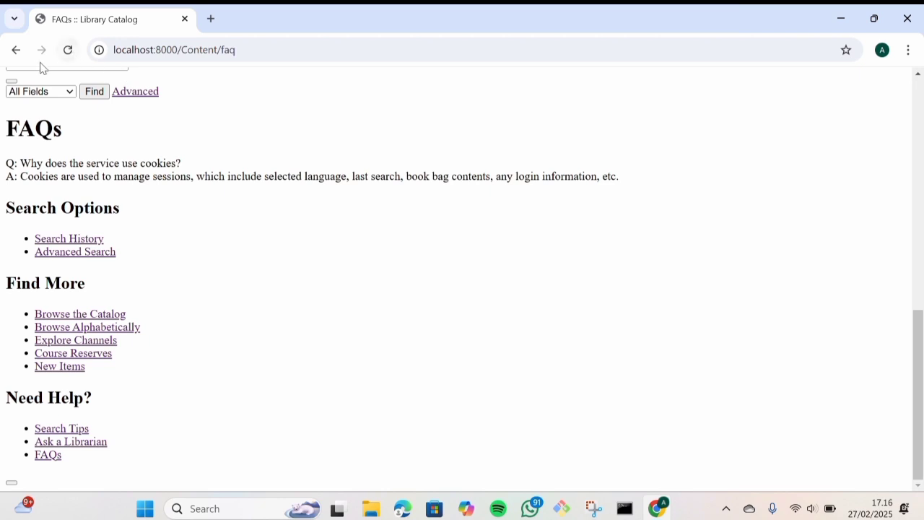
left_click(21, 56)
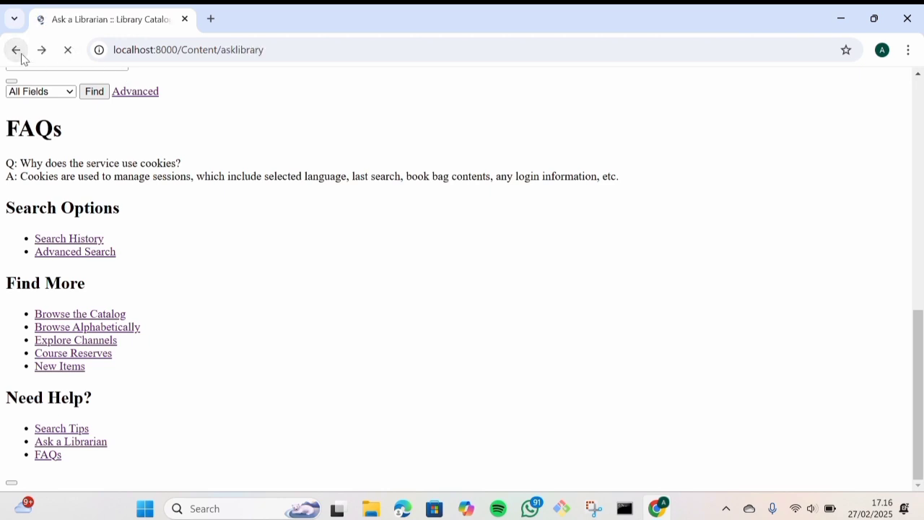